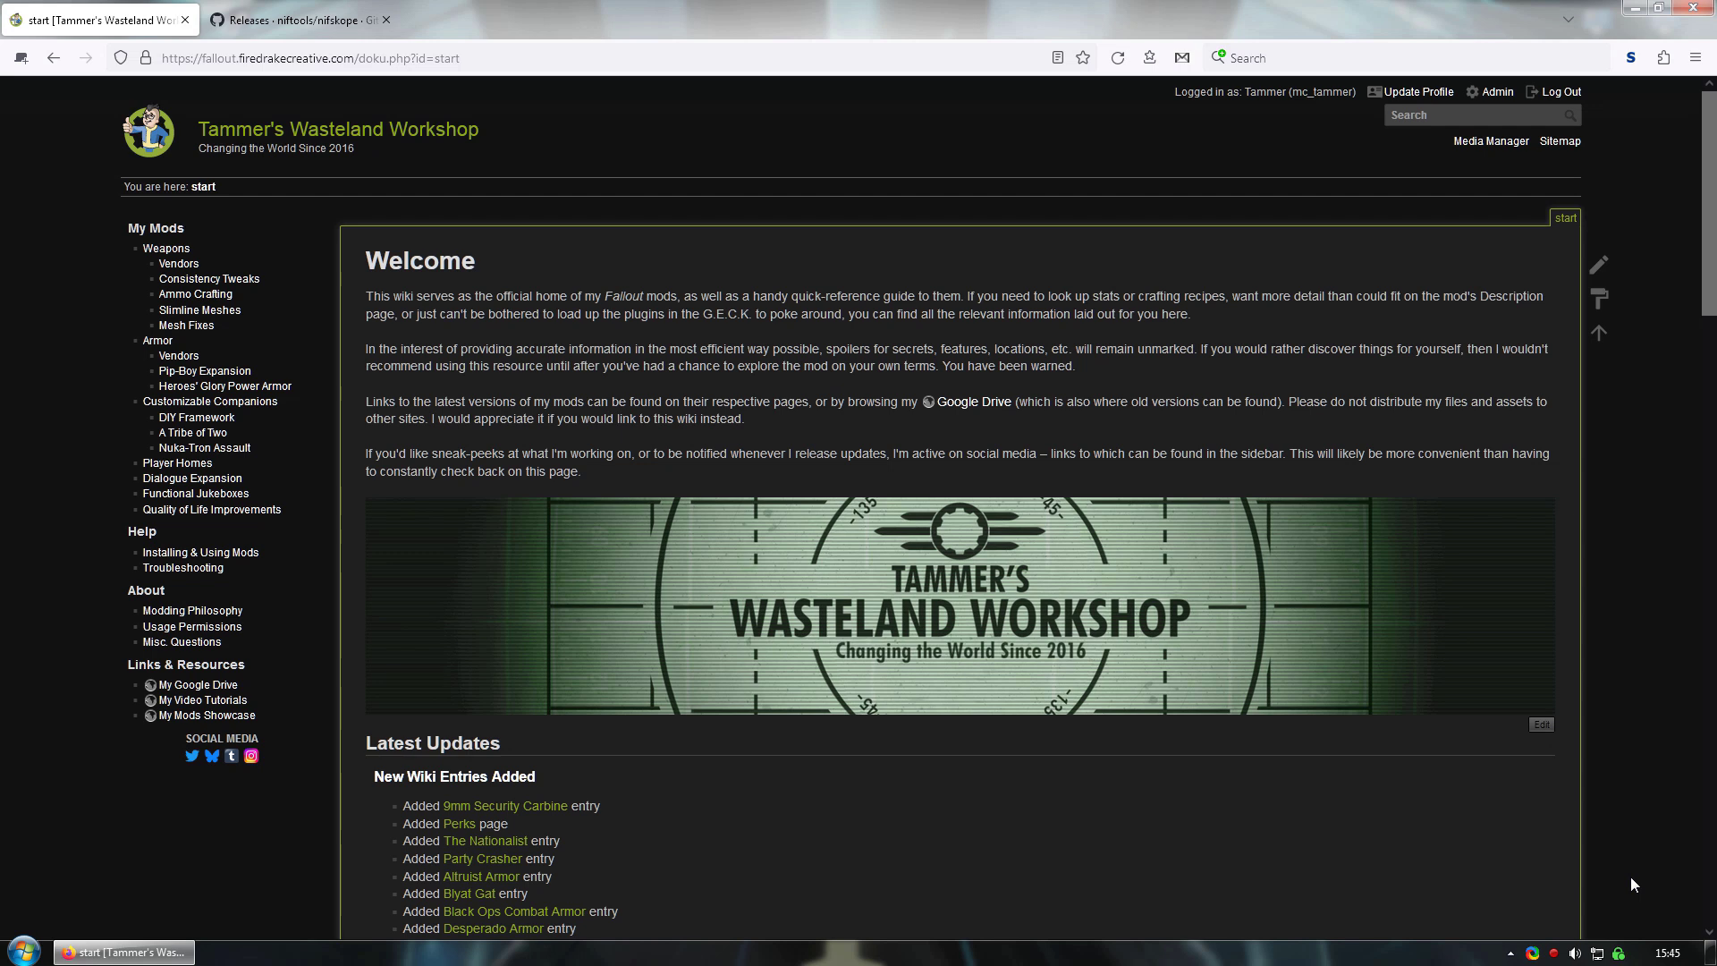
# Step: Leave the Firefox NifSkope releases page to go back to the 127smg.nif NifSkope window
pyautogui.click(295, 20)
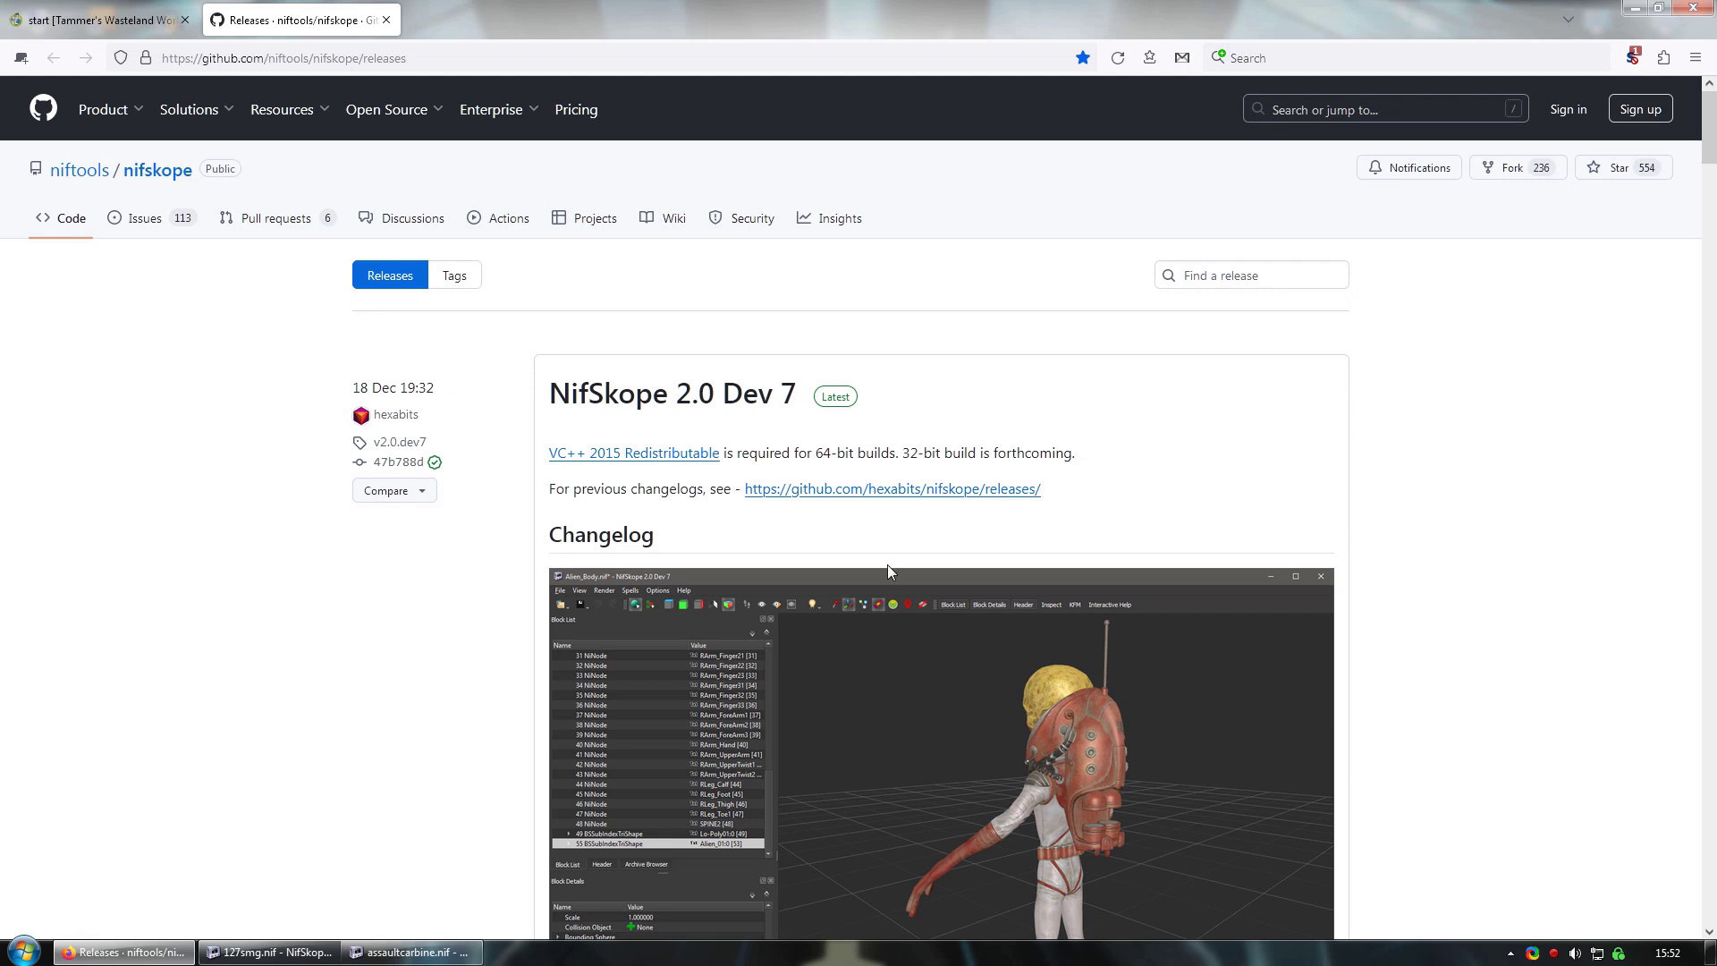
# Step: Inspect the 127smg.nif model and select its ##127SmgClip parent node
pyautogui.click(268, 951)
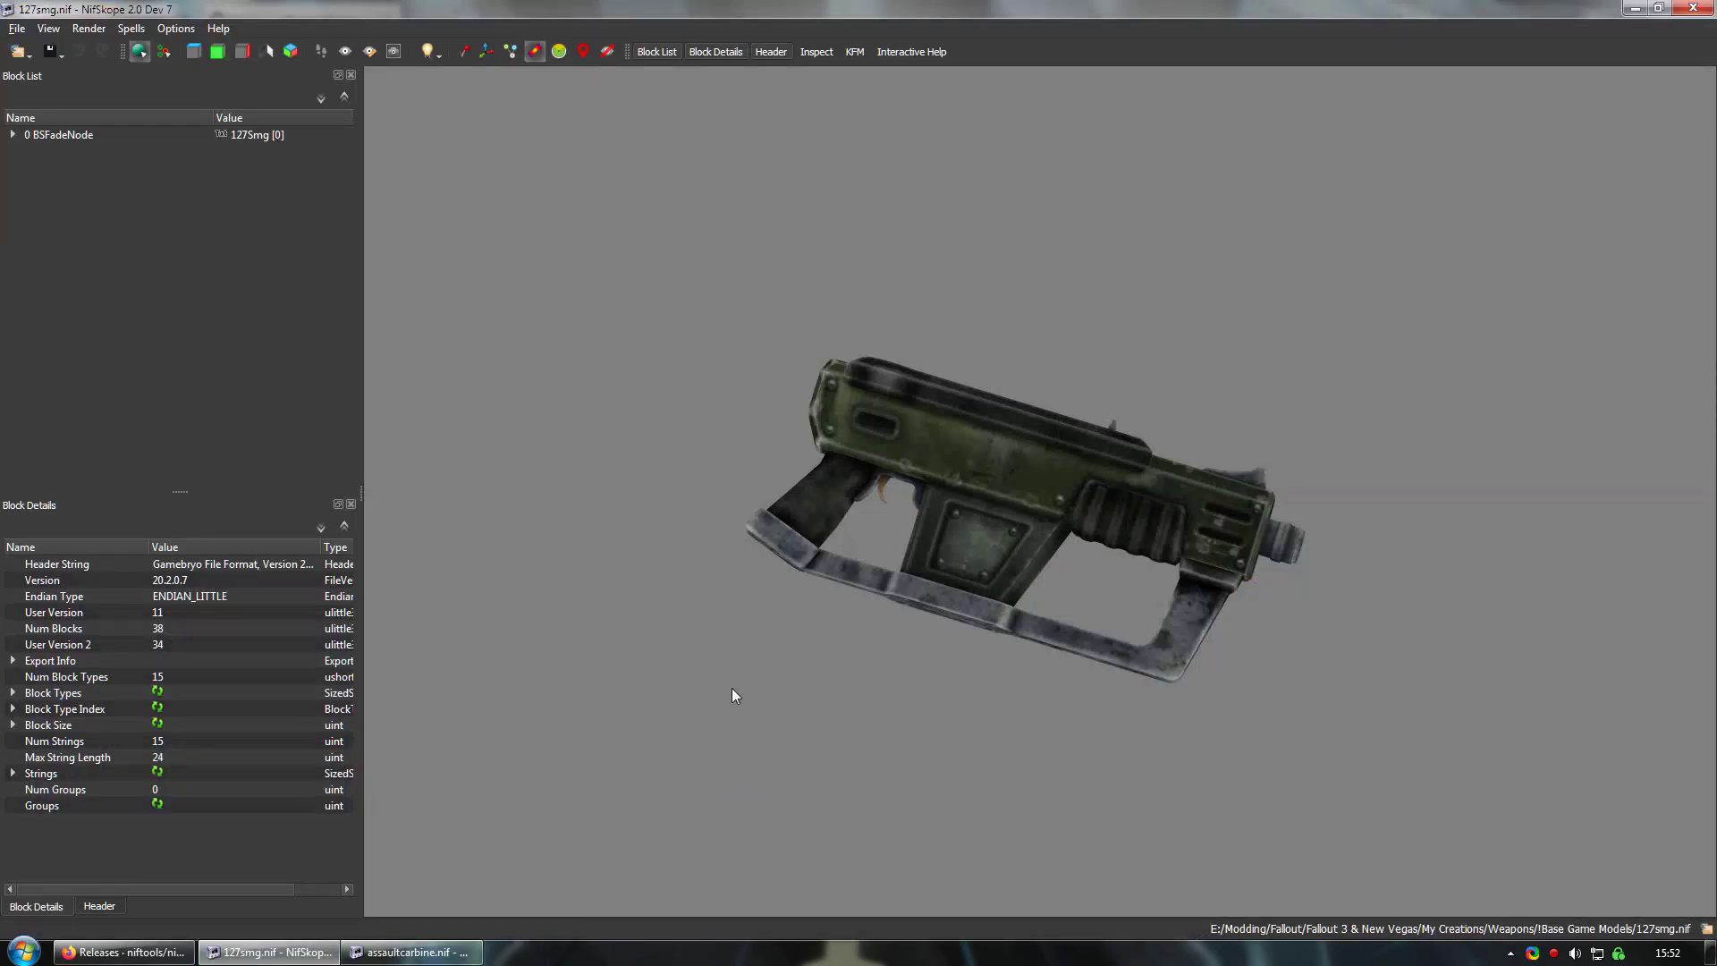
pyautogui.moveTo(732, 689)
pyautogui.mouseDown()
pyautogui.moveTo(692, 675)
pyautogui.moveTo(696, 726)
pyautogui.moveTo(725, 688)
pyautogui.mouseUp()
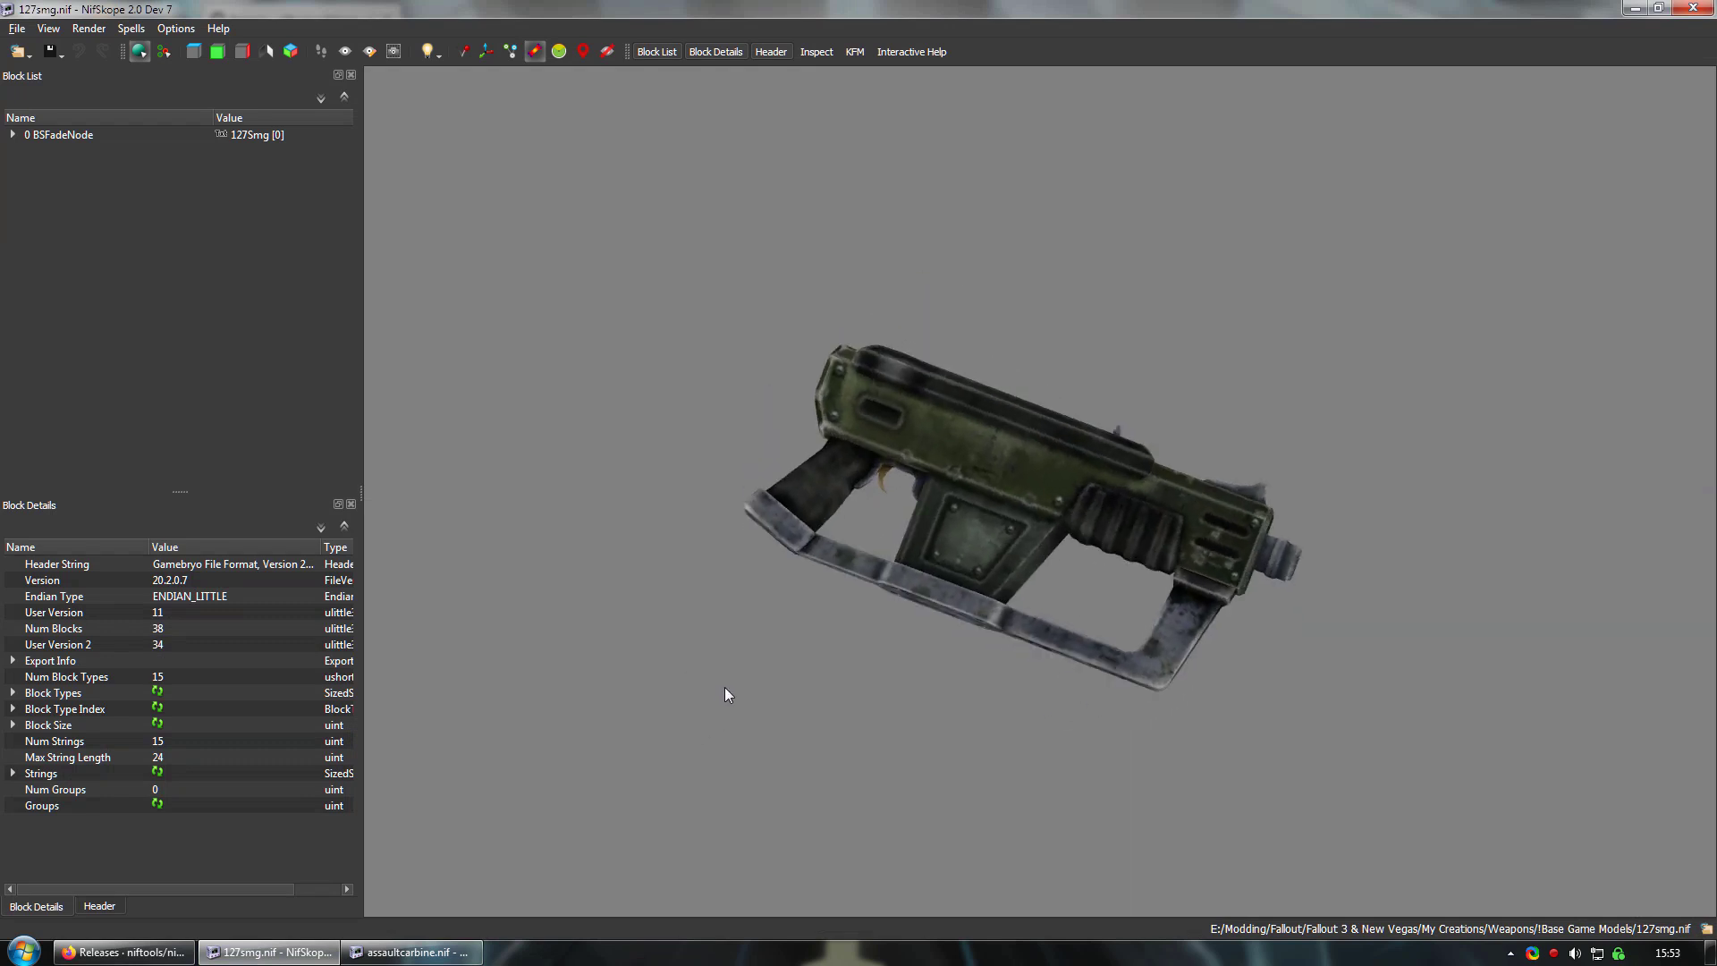
pyautogui.click(1049, 435)
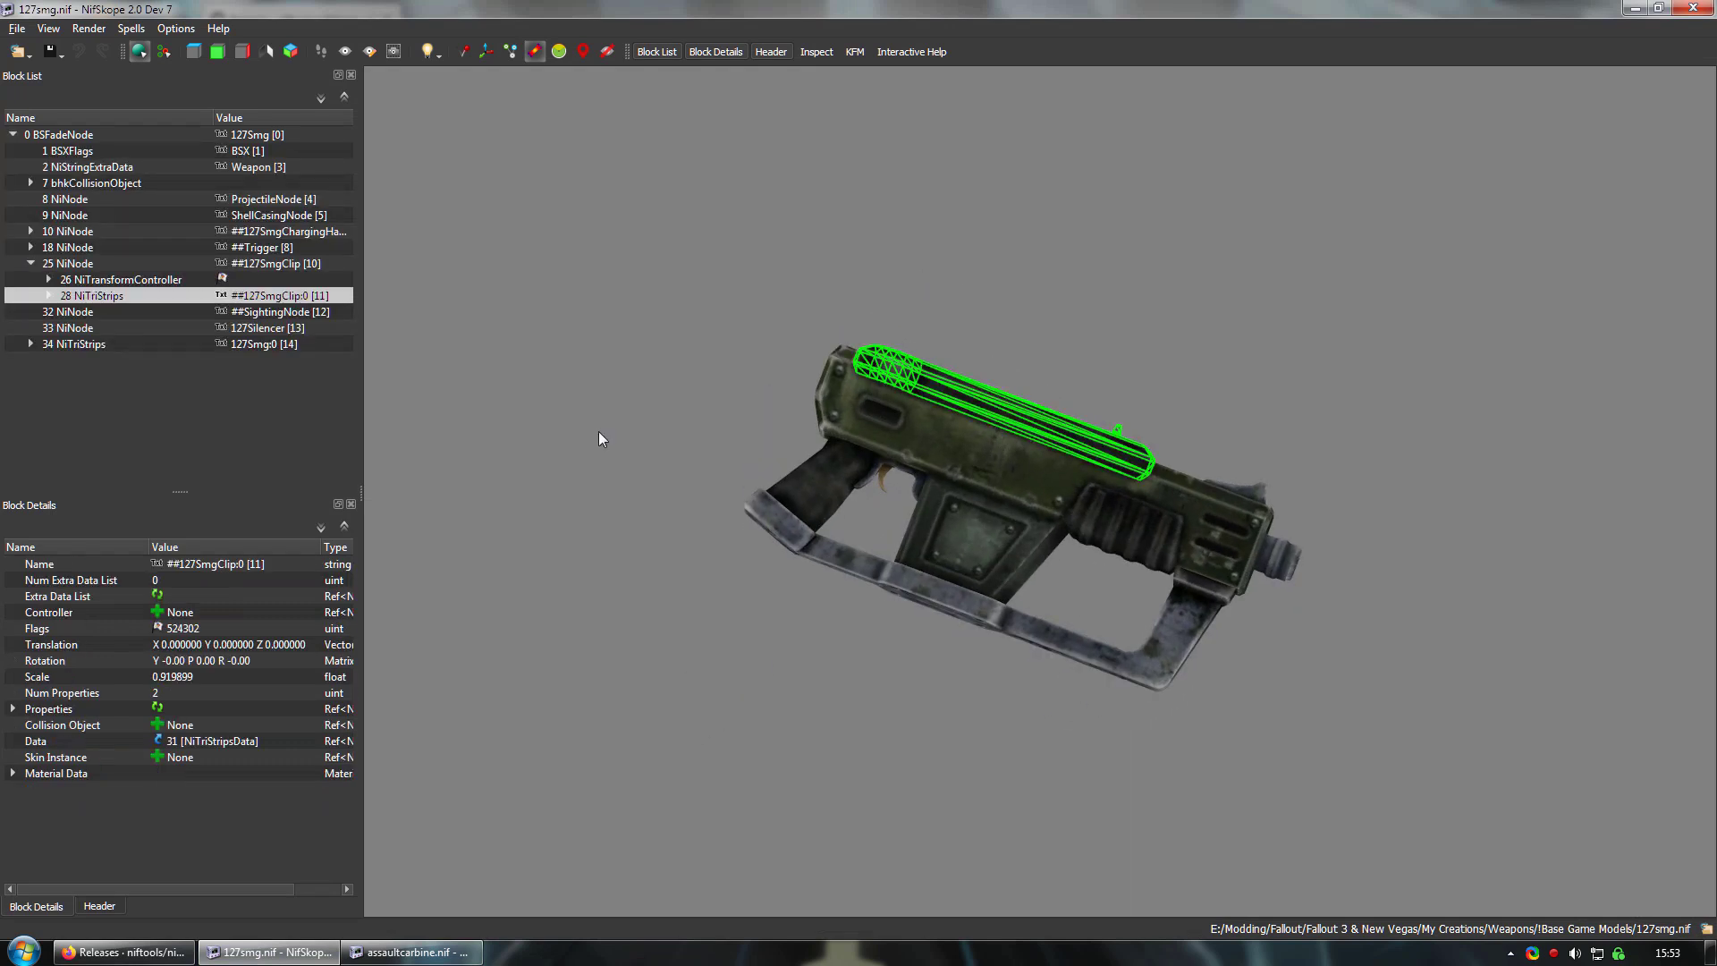
pyautogui.click(76, 264)
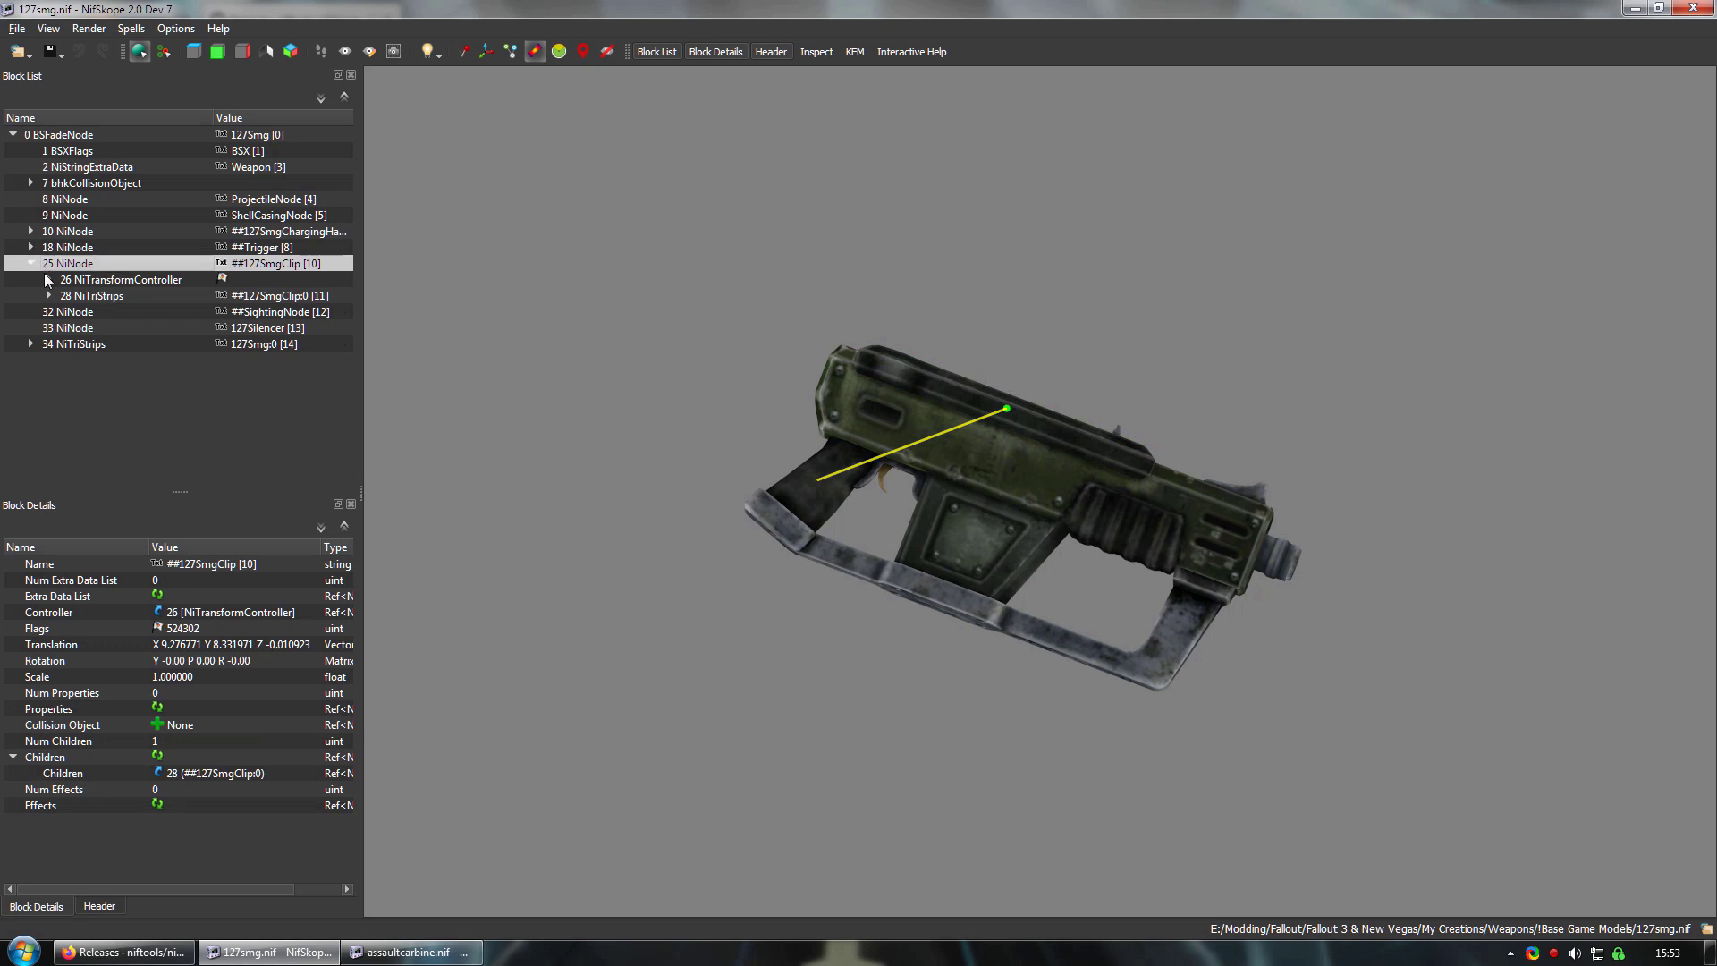
# Step: Locate the charging handle and its ##ChargingHandle node in assaultcarbine.nif, comparing with 127smg.nif
pyautogui.click(411, 951)
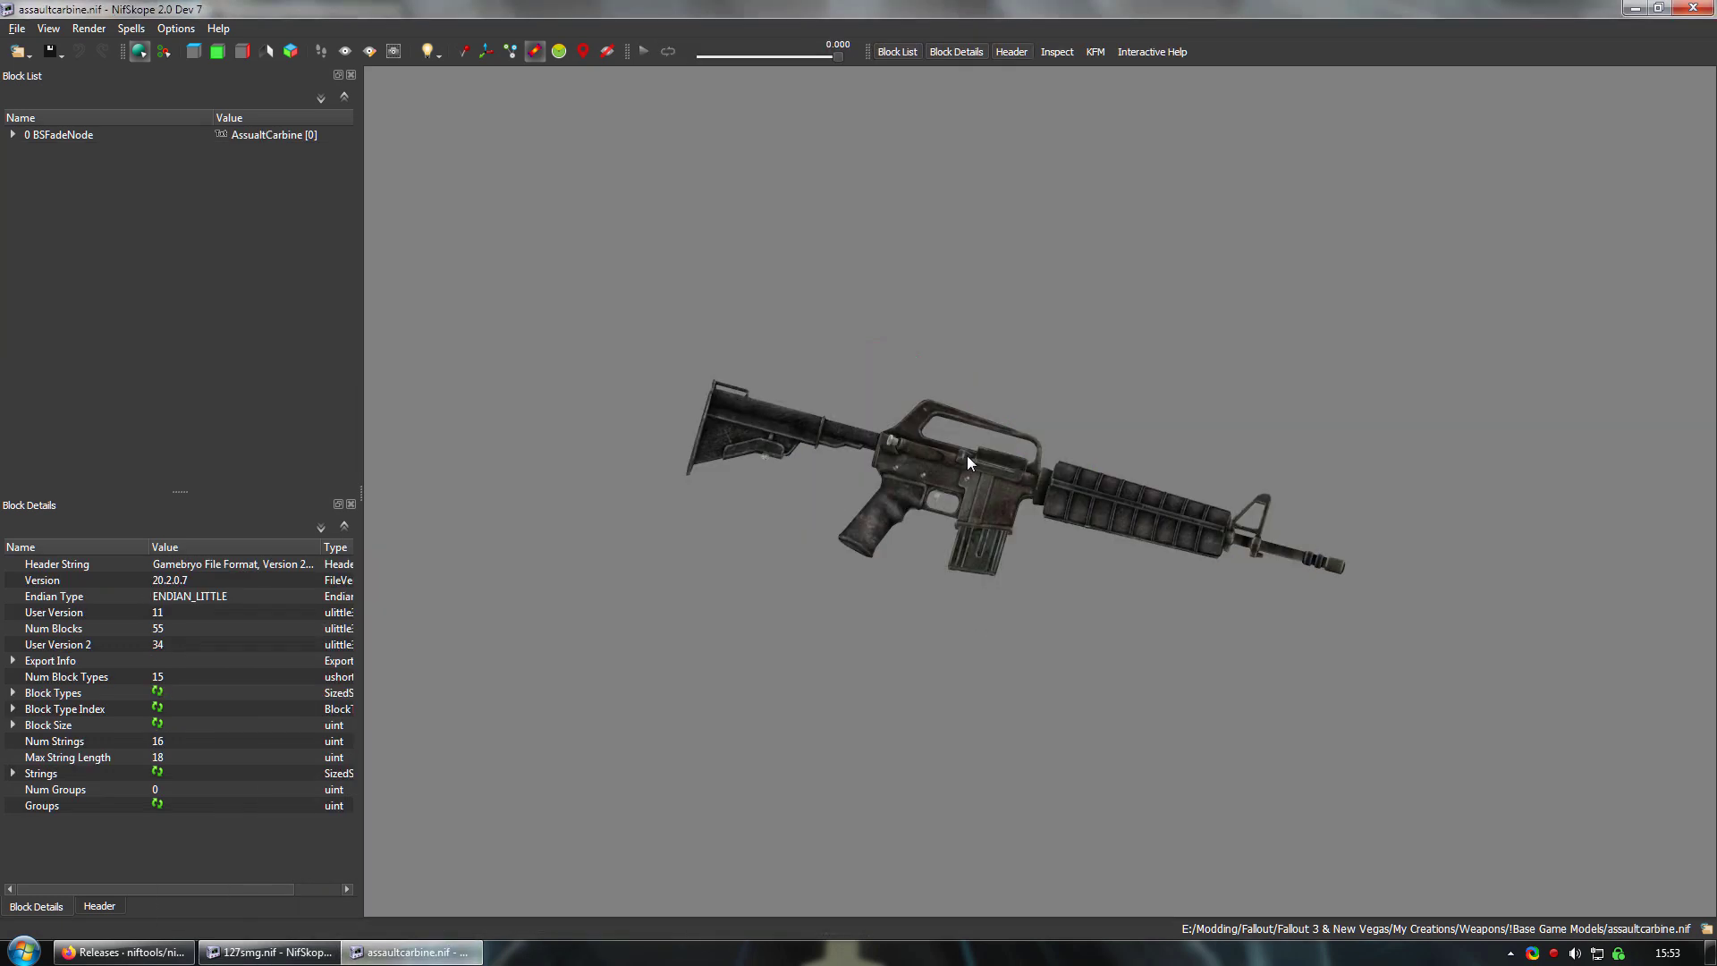
pyautogui.click(991, 467)
pyautogui.scroll(4, 978, 488)
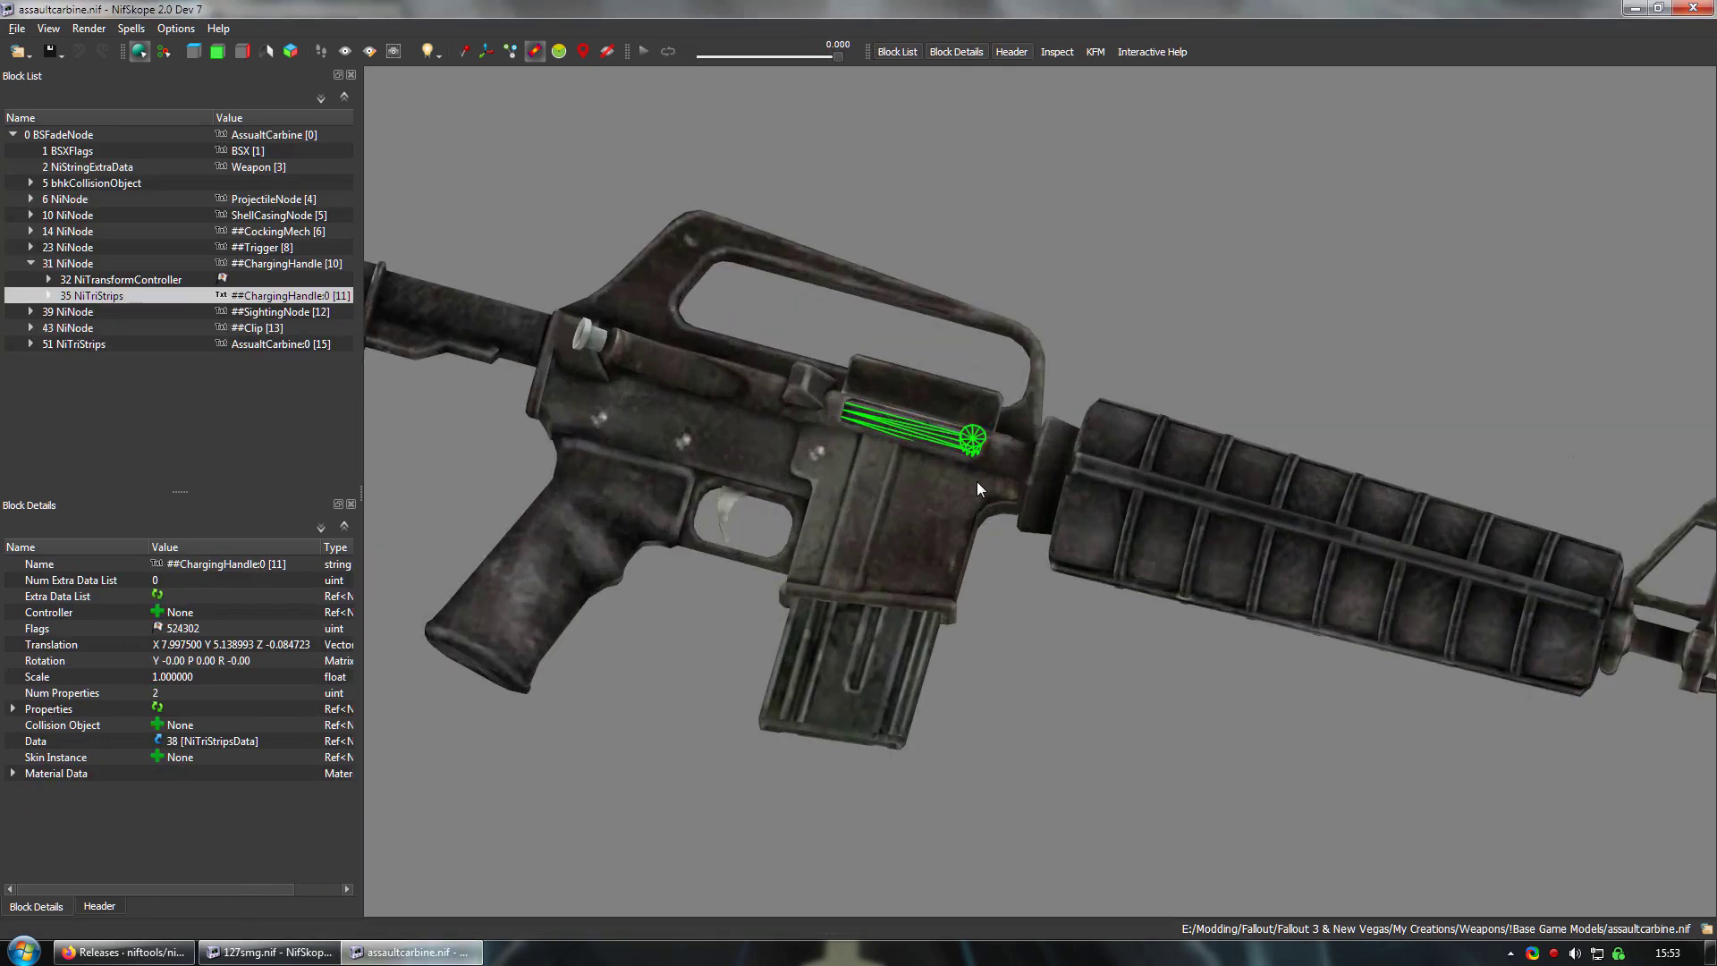
pyautogui.click(69, 264)
pyautogui.click(268, 952)
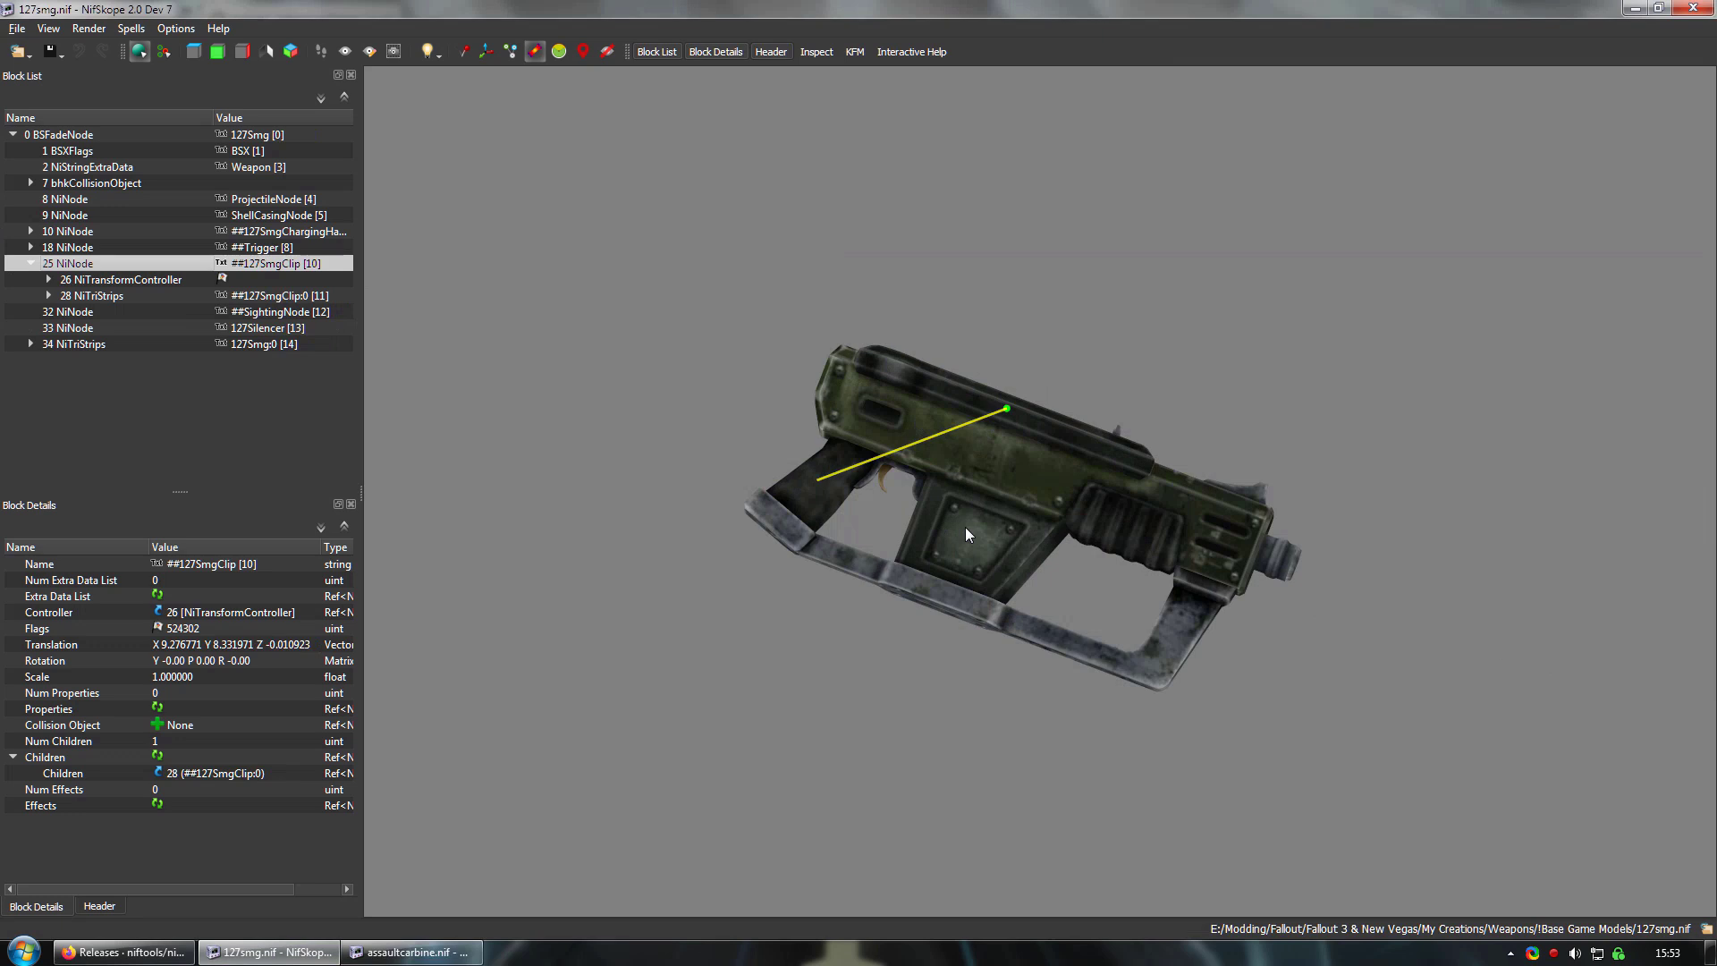
# Step: Copy the ##ChargingHandle node with its mesh children as a branch from assaultcarbine.nif
pyautogui.click(411, 951)
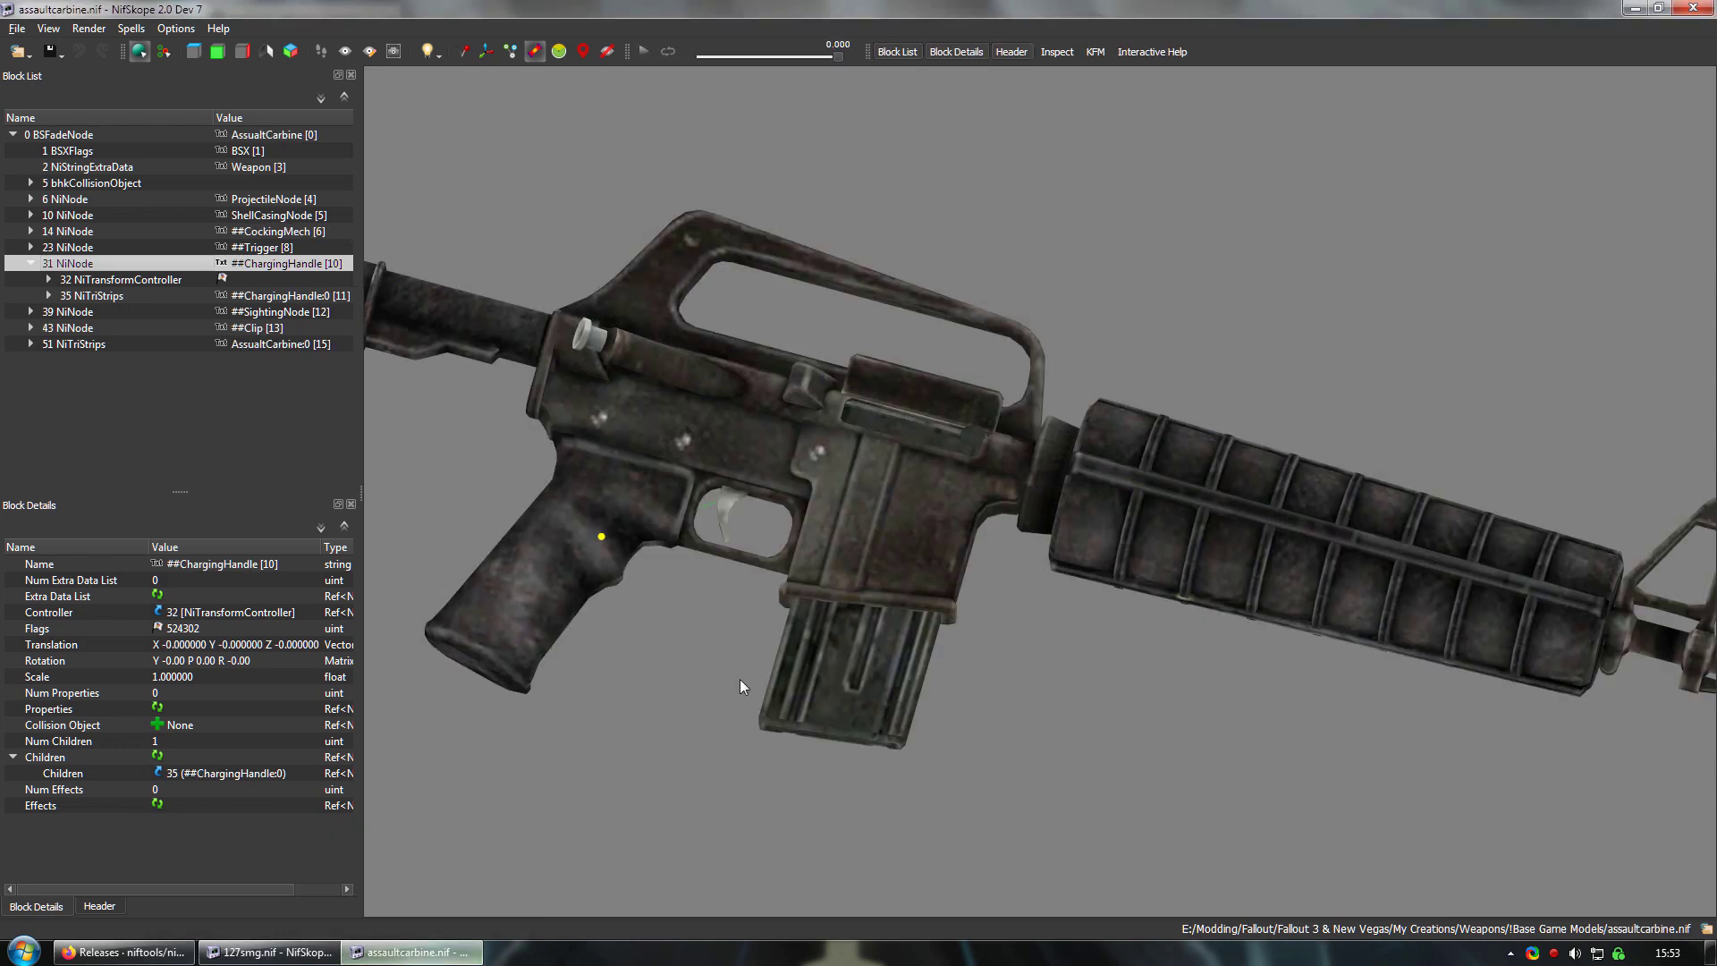
pyautogui.click(966, 444)
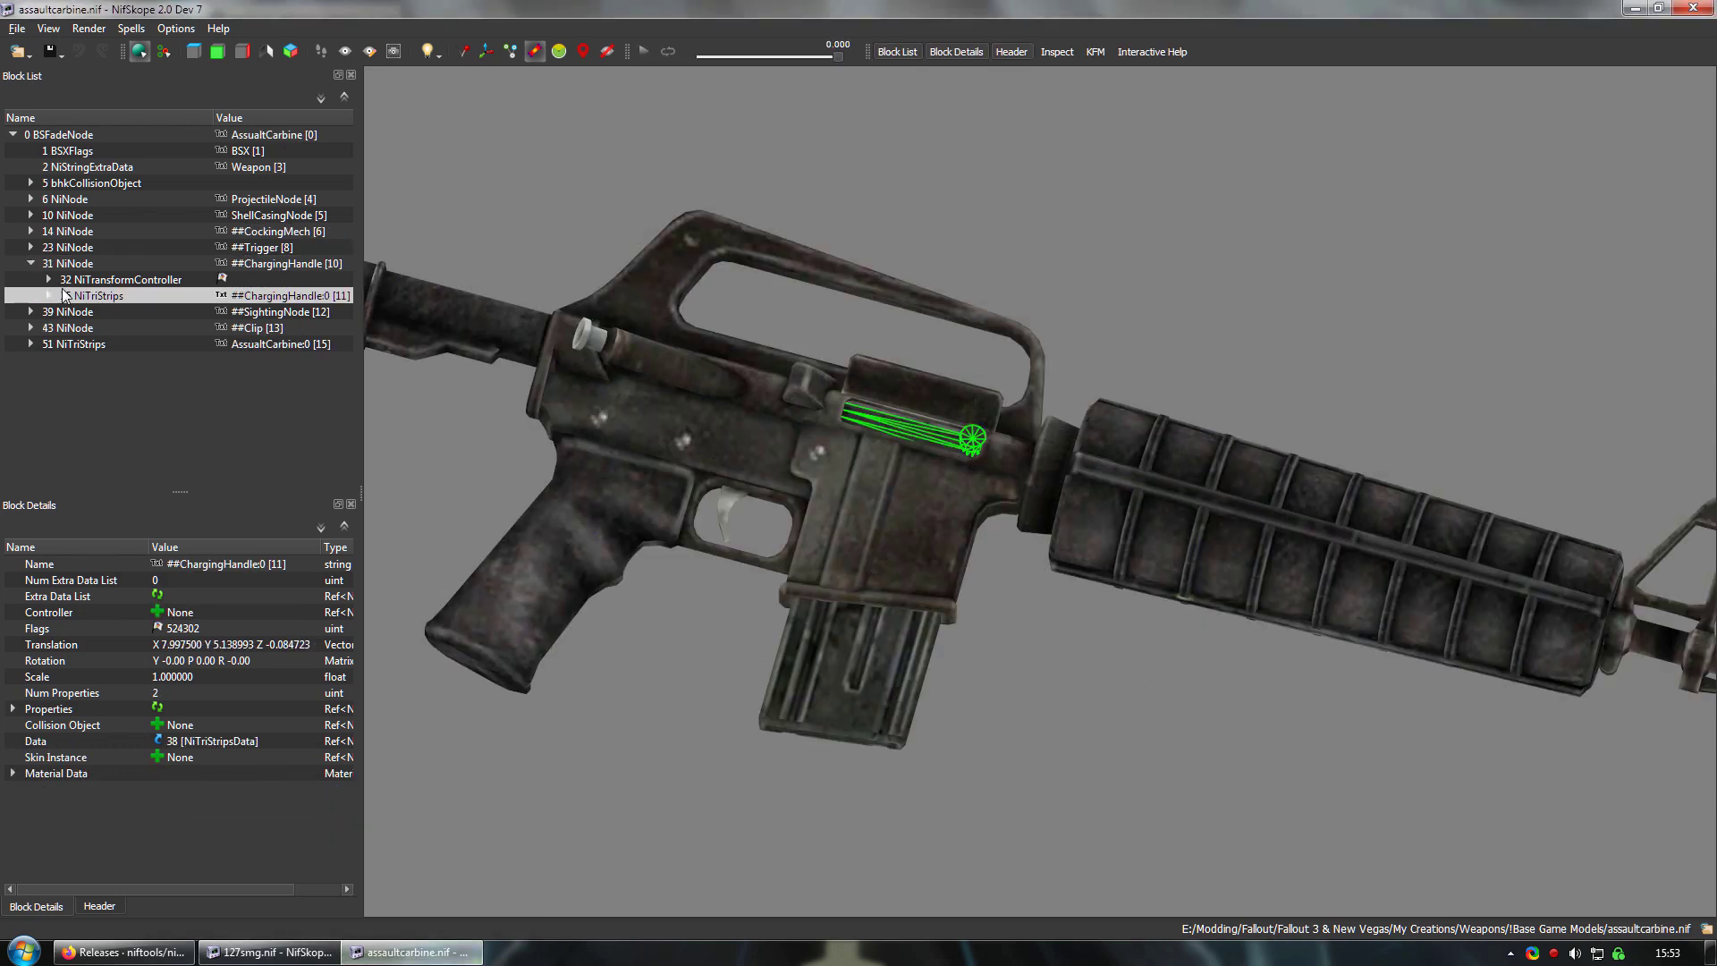
pyautogui.click(62, 264)
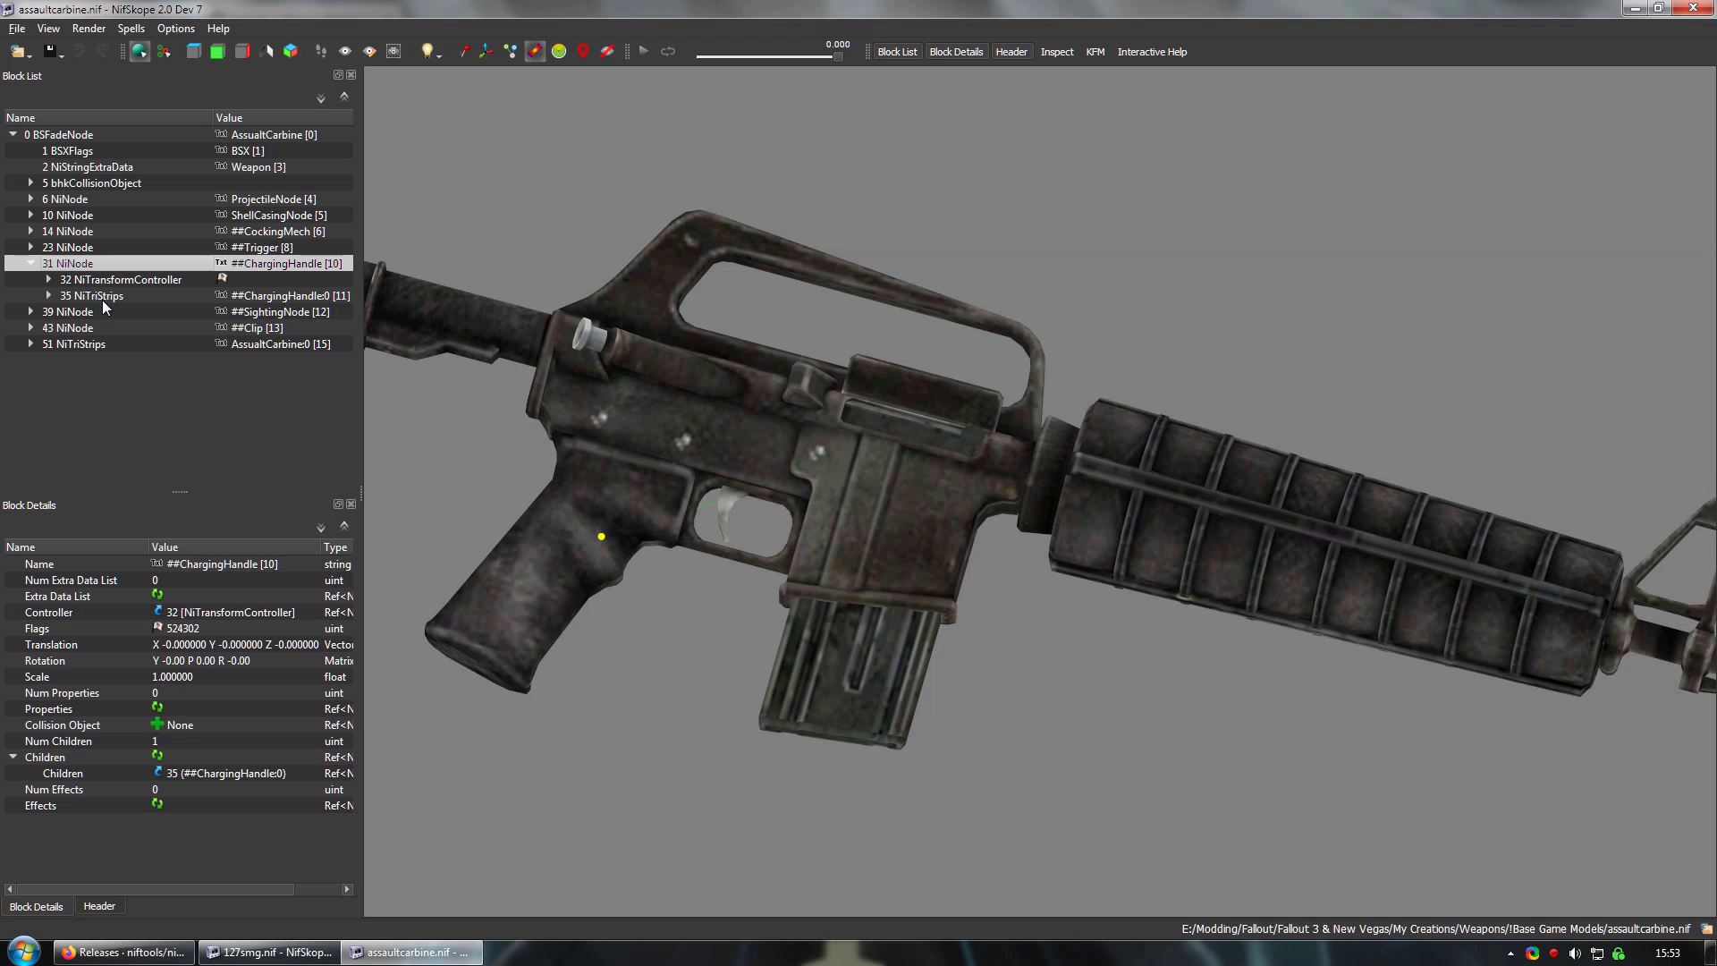
pyautogui.rightClick(76, 245)
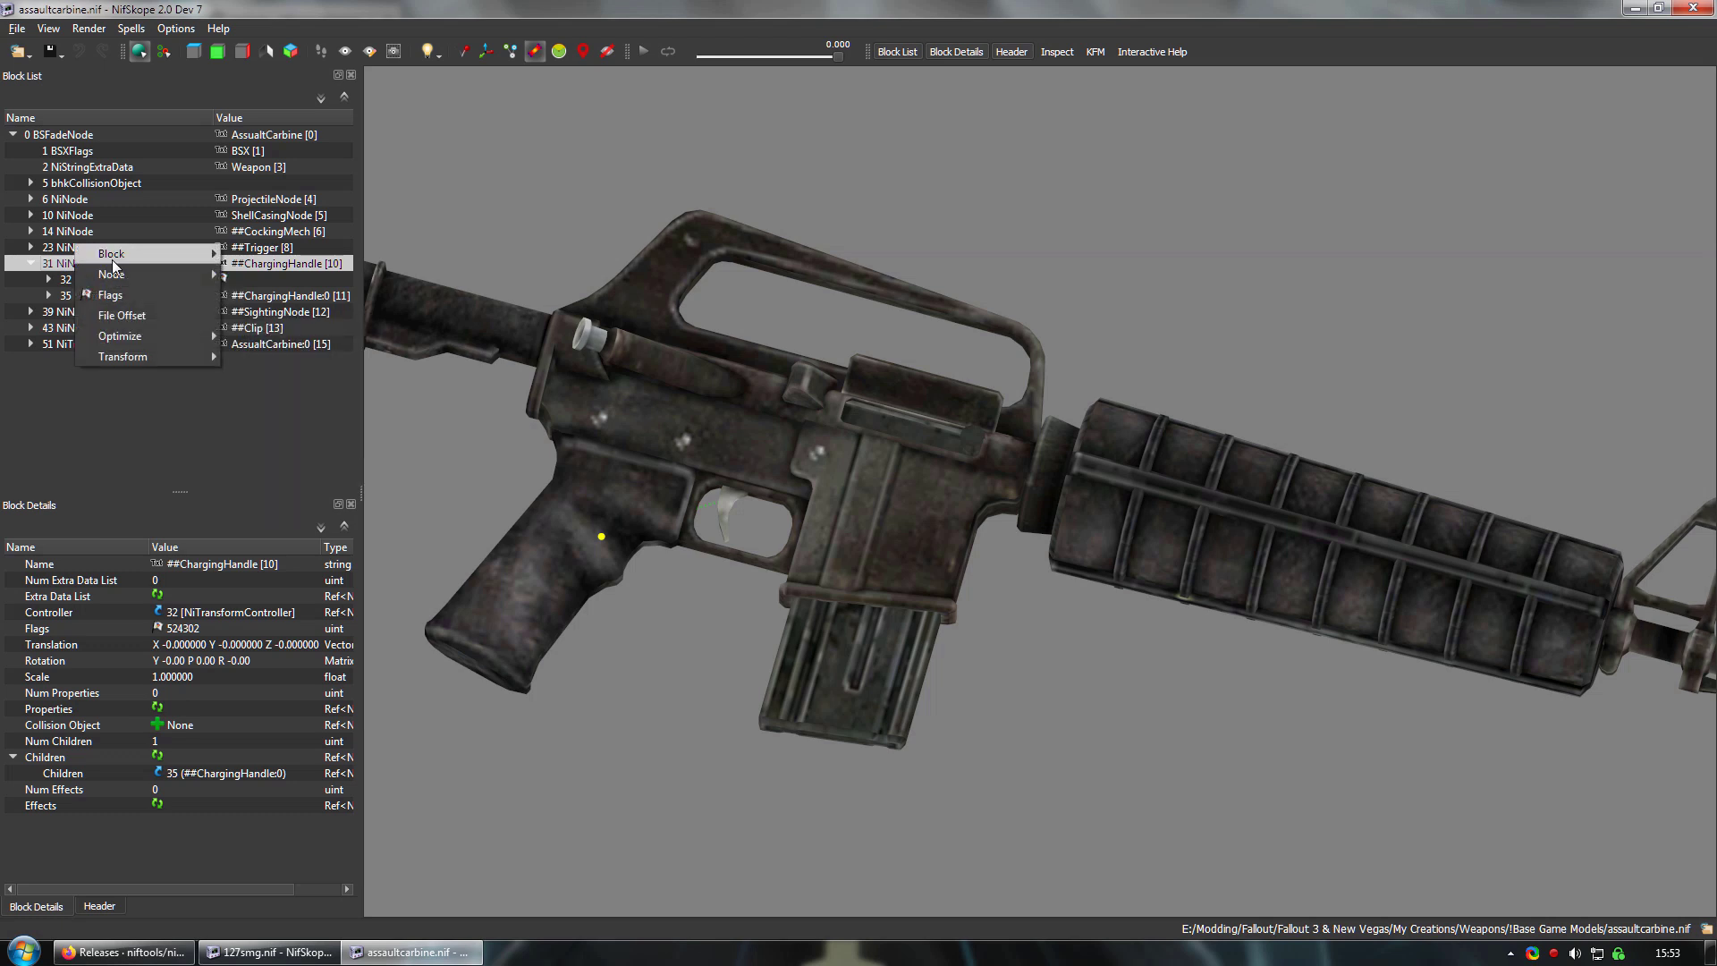
pyautogui.moveTo(113, 257)
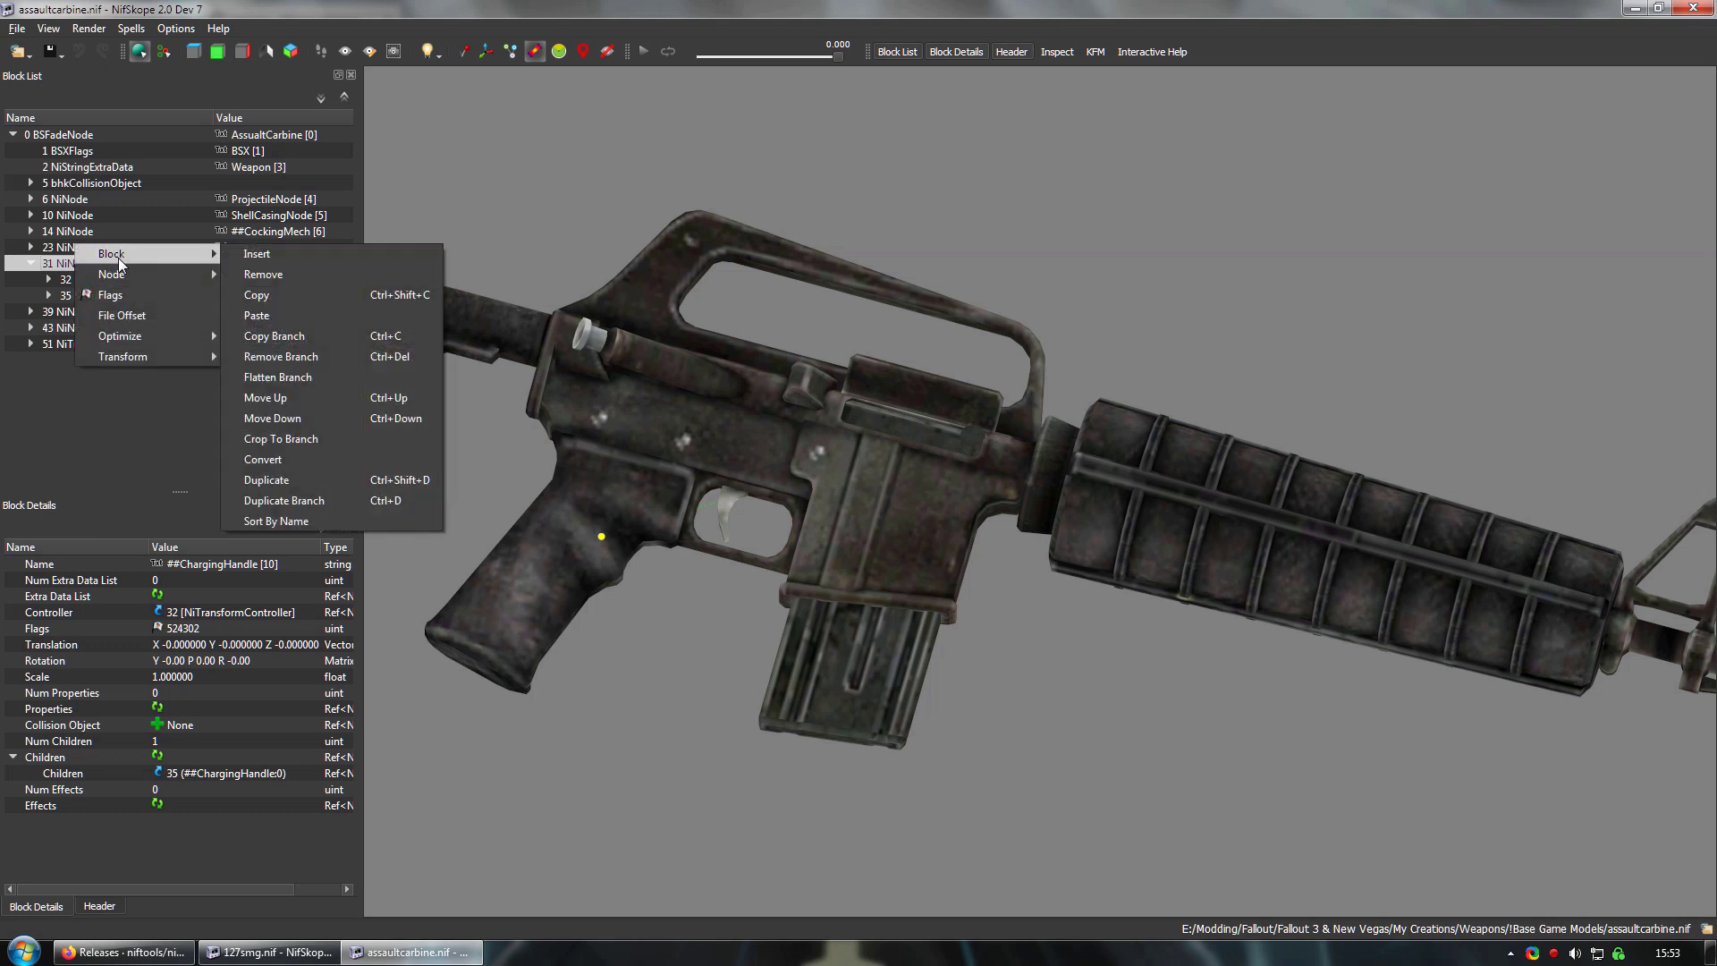
pyautogui.click(274, 336)
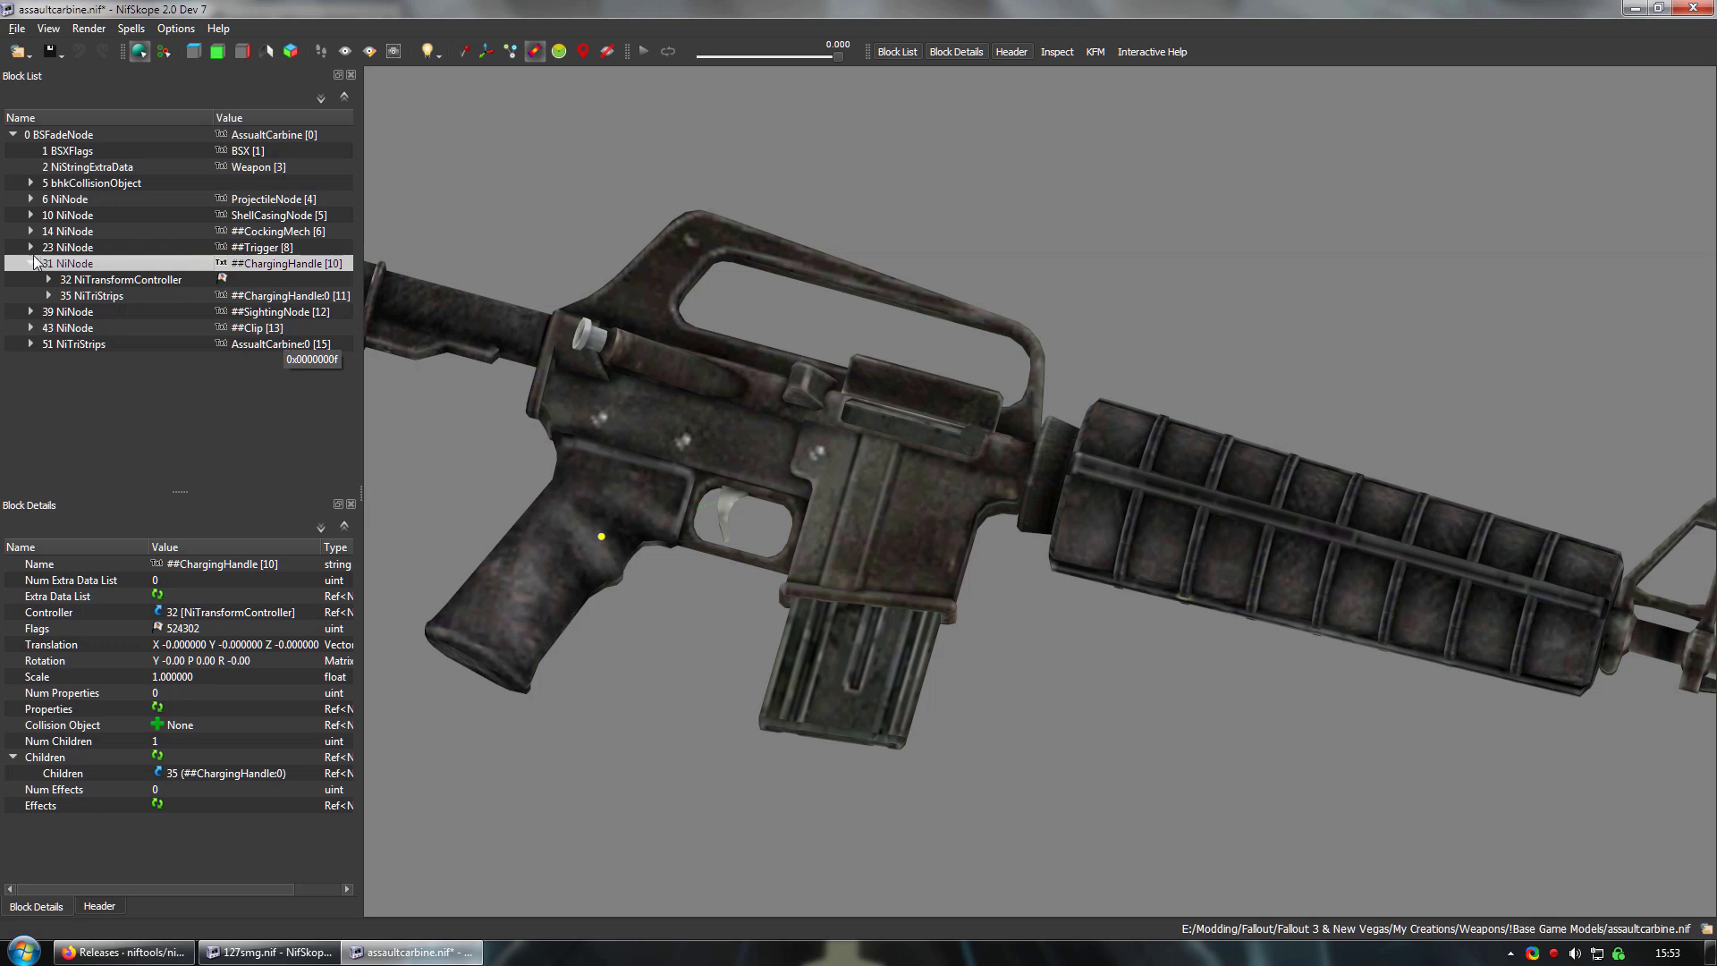
pyautogui.click(93, 298)
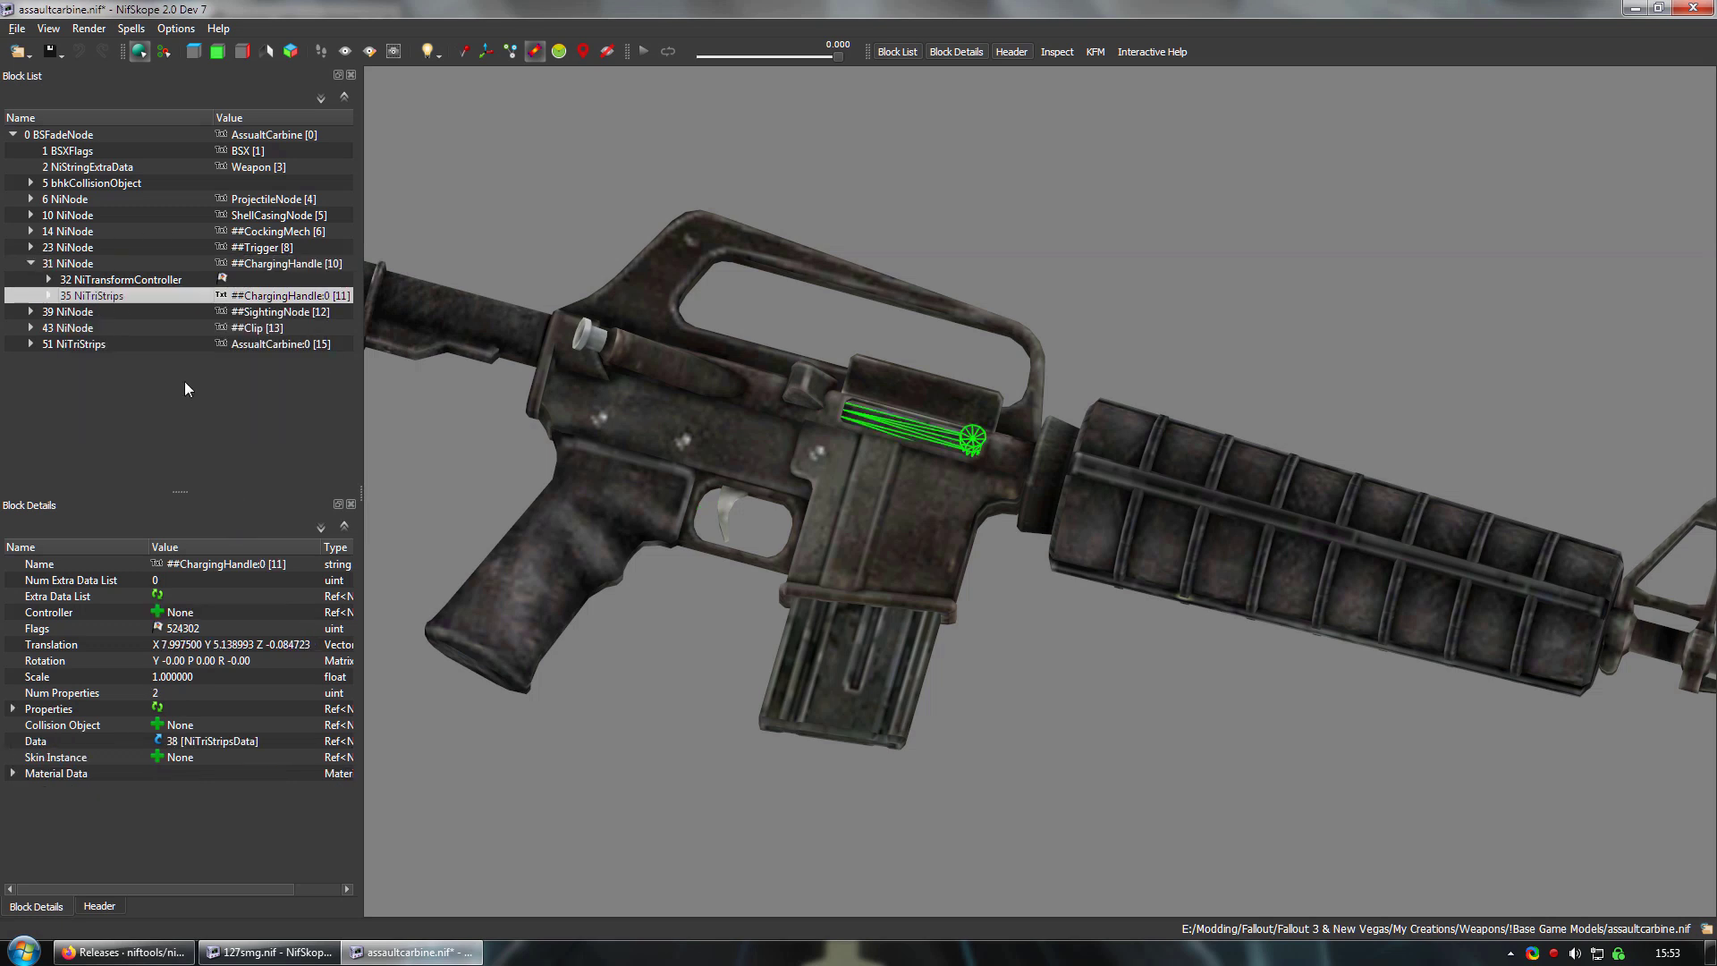
# Step: Paste the ##ChargingHandle branch into 127smg.nif as a child of ##127SmgClip
pyautogui.click(268, 952)
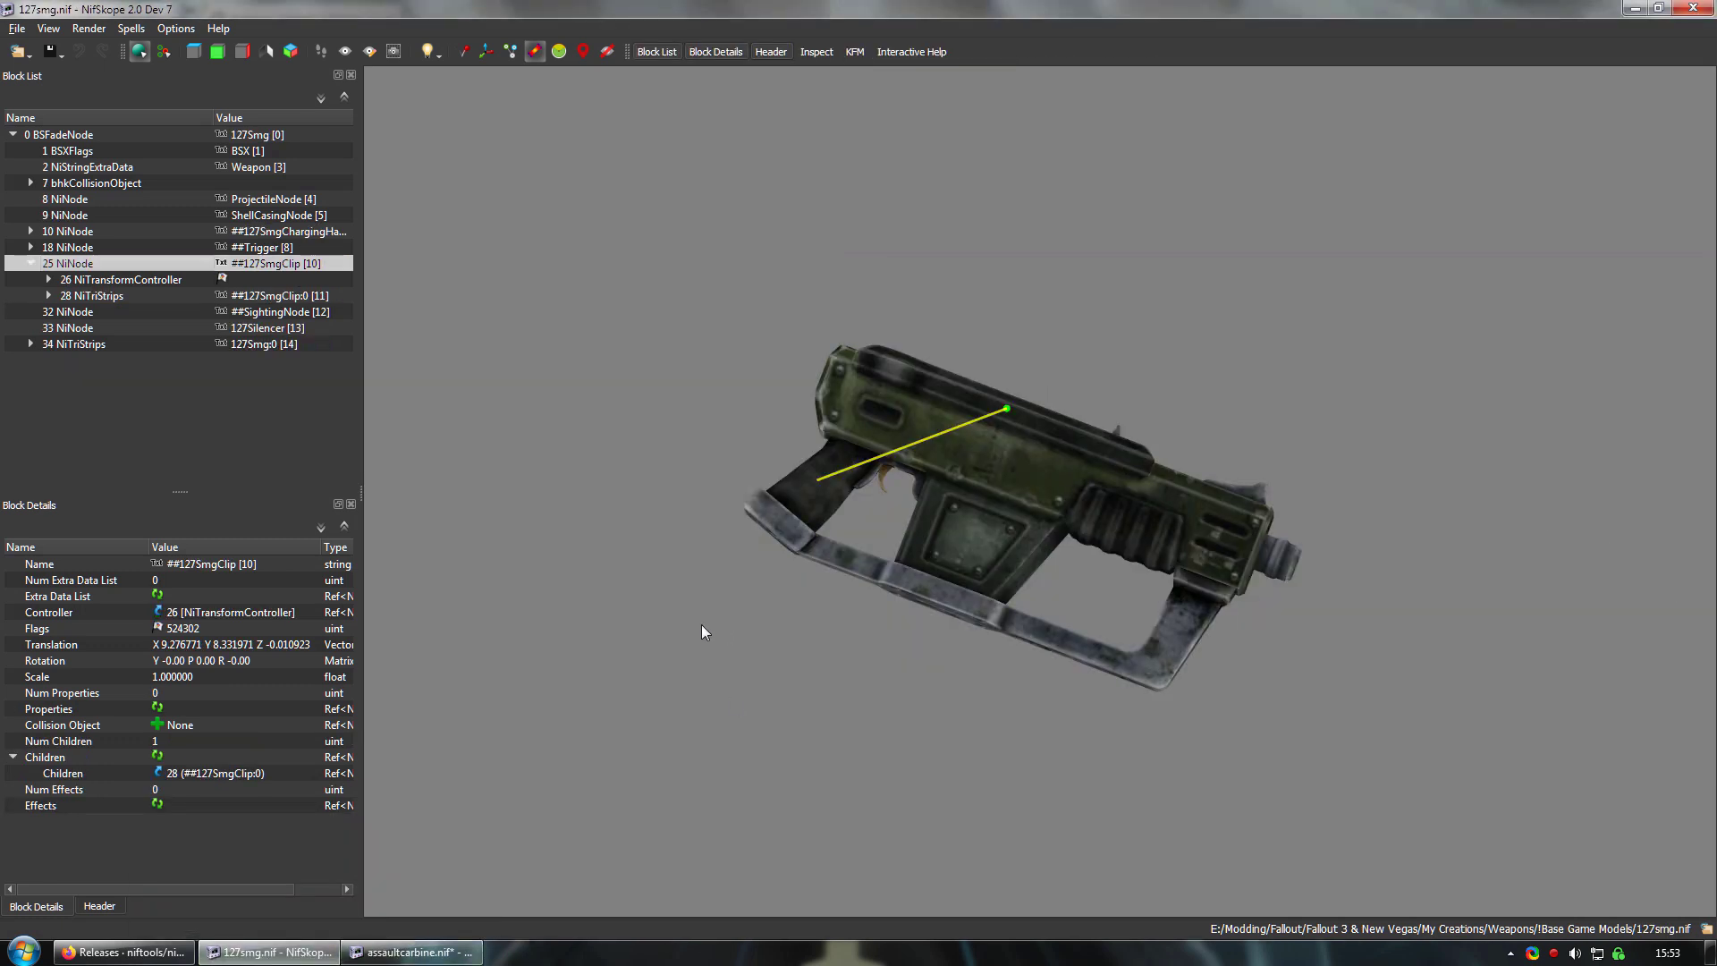
pyautogui.rightClick(70, 265)
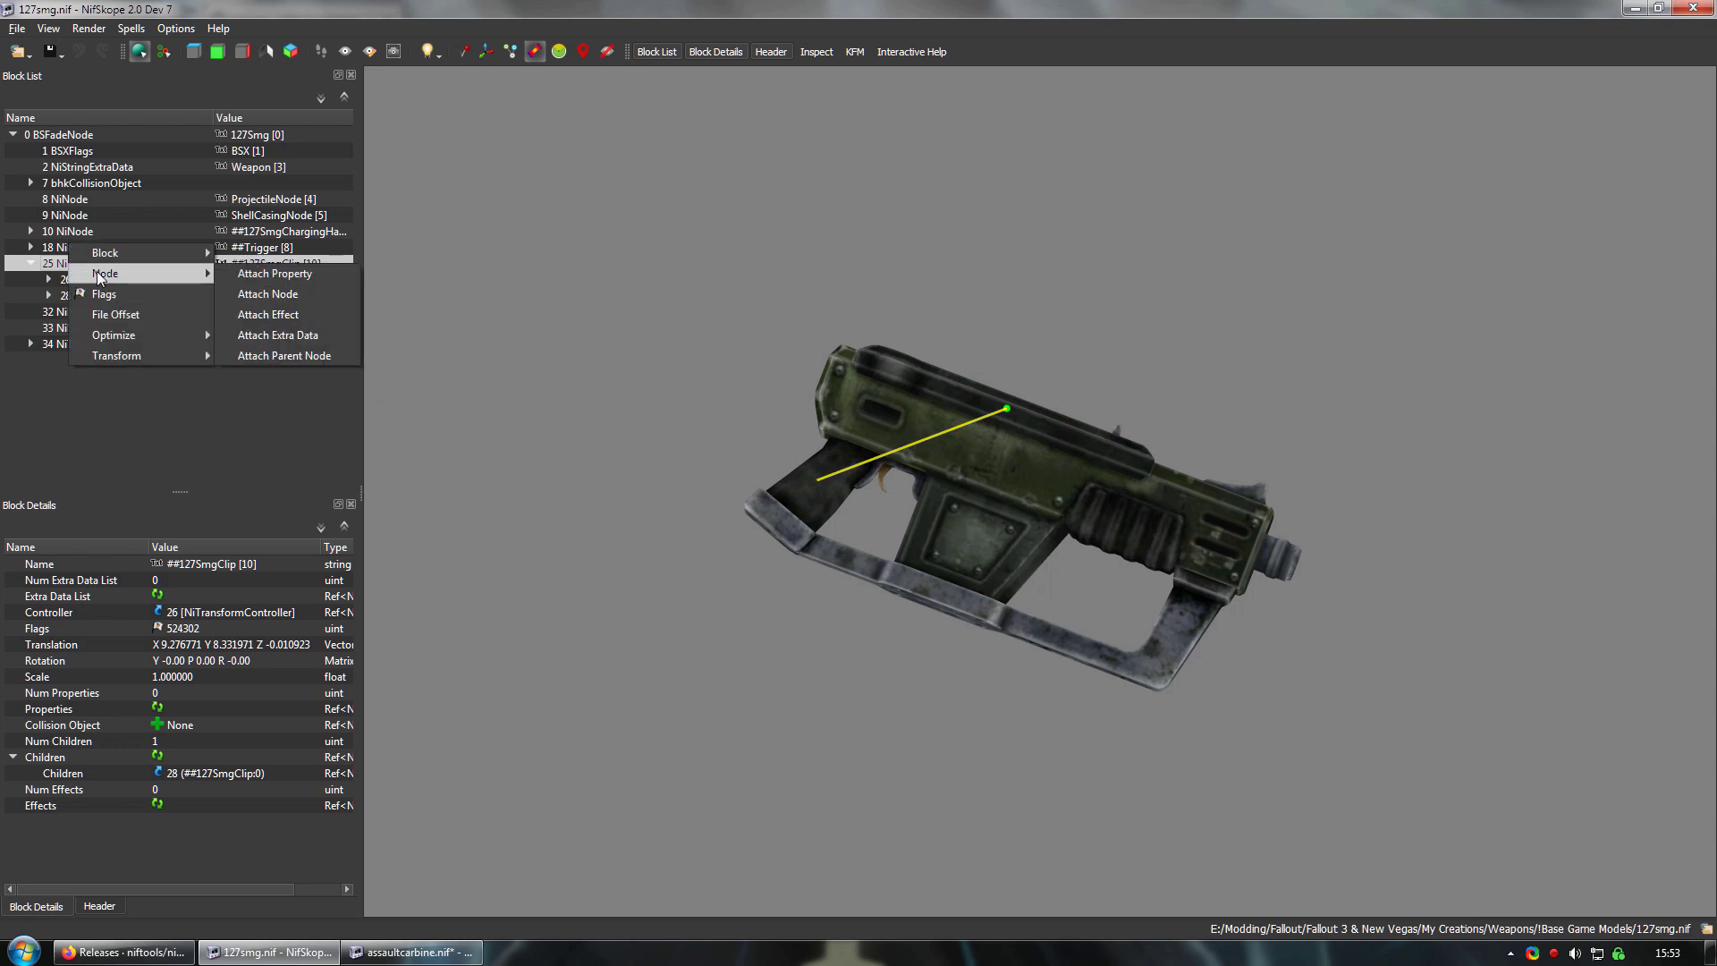
pyautogui.moveTo(104, 259)
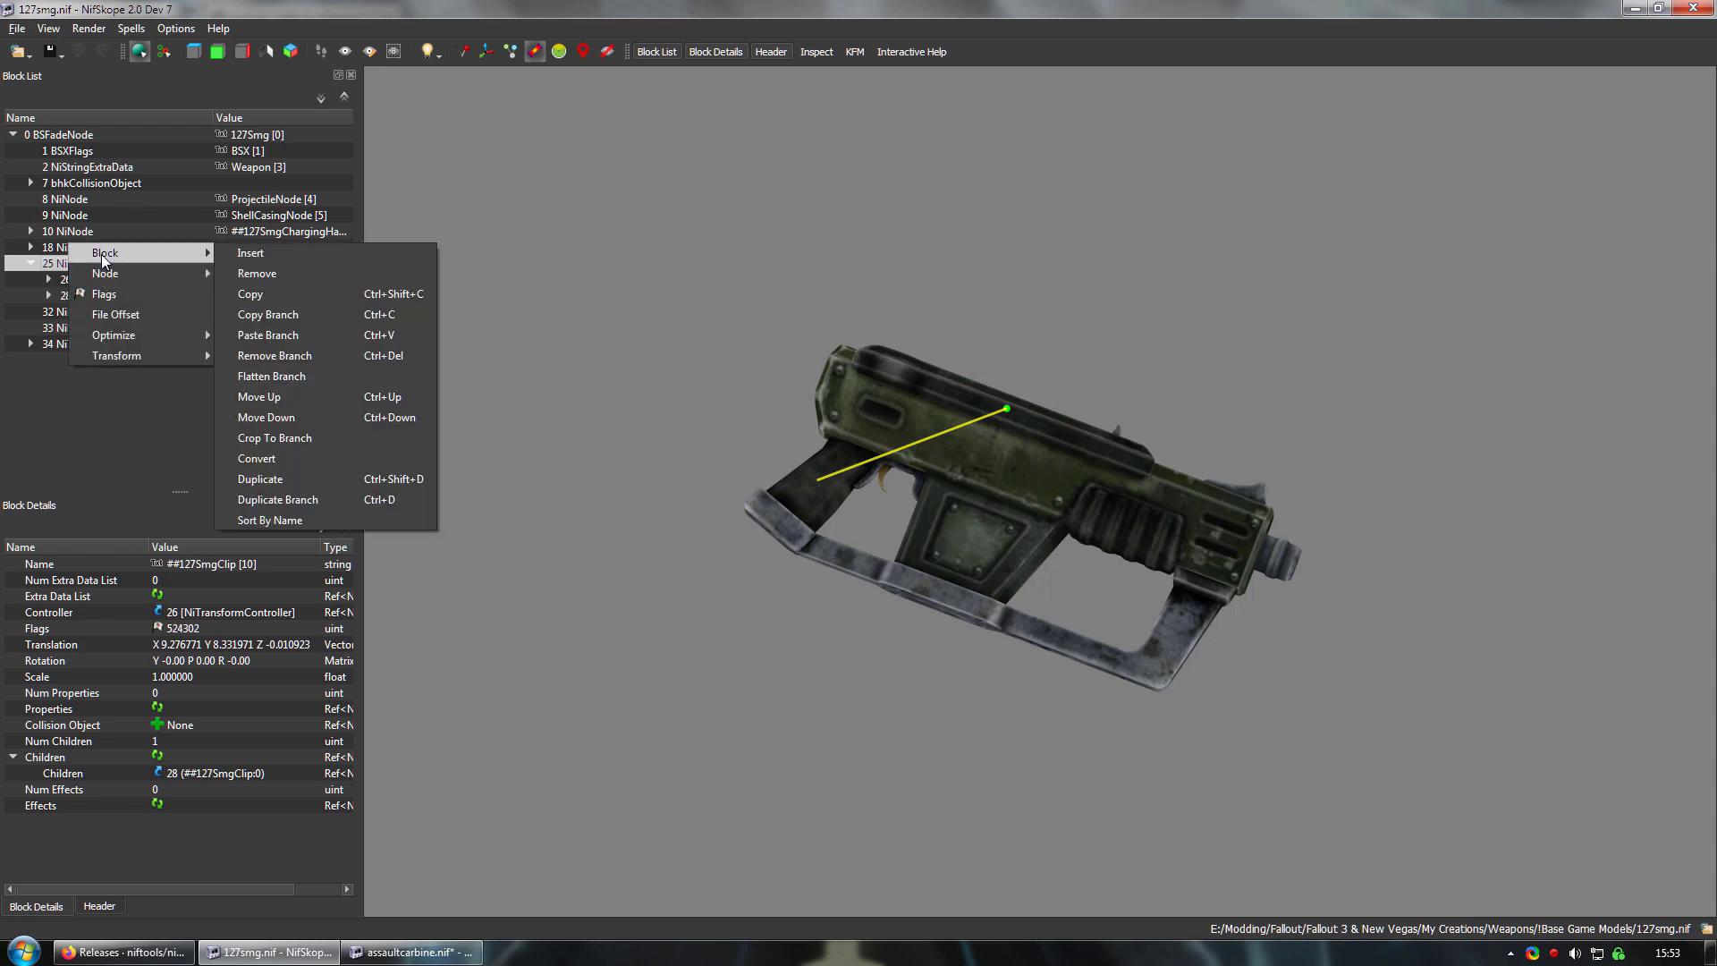
pyautogui.click(317, 338)
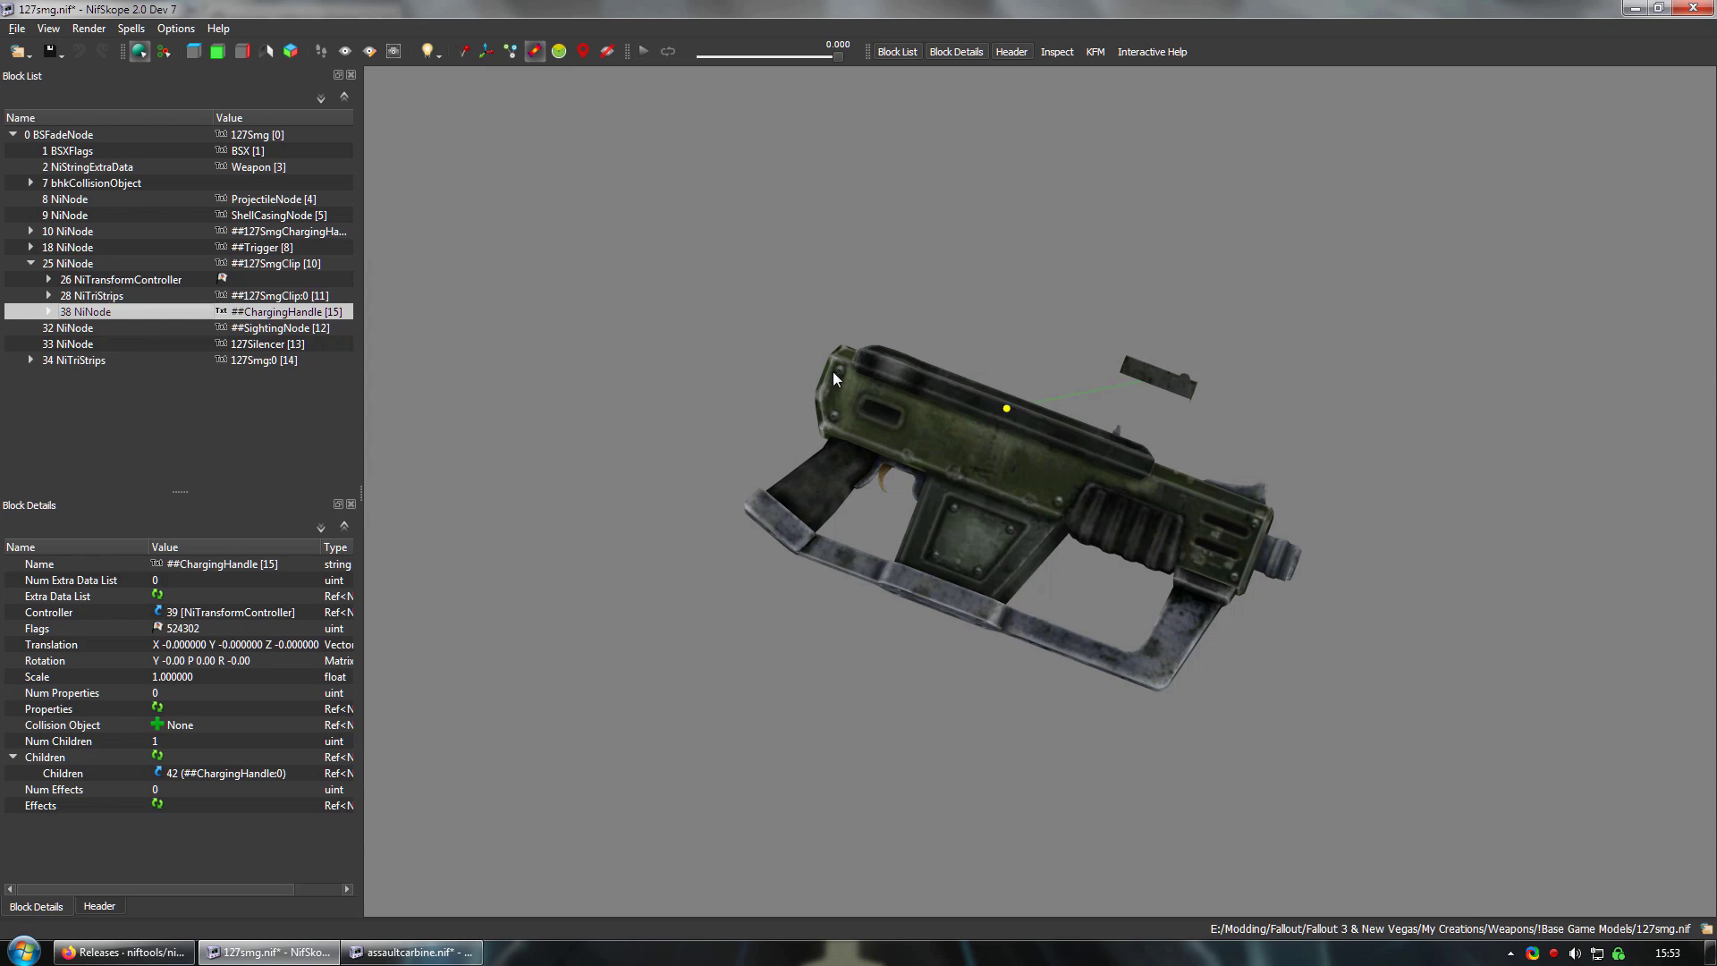
# Step: Copy the SMG top rail clip's NiTriStripsData block
pyautogui.click(1151, 373)
pyautogui.scroll(6, 974, 349)
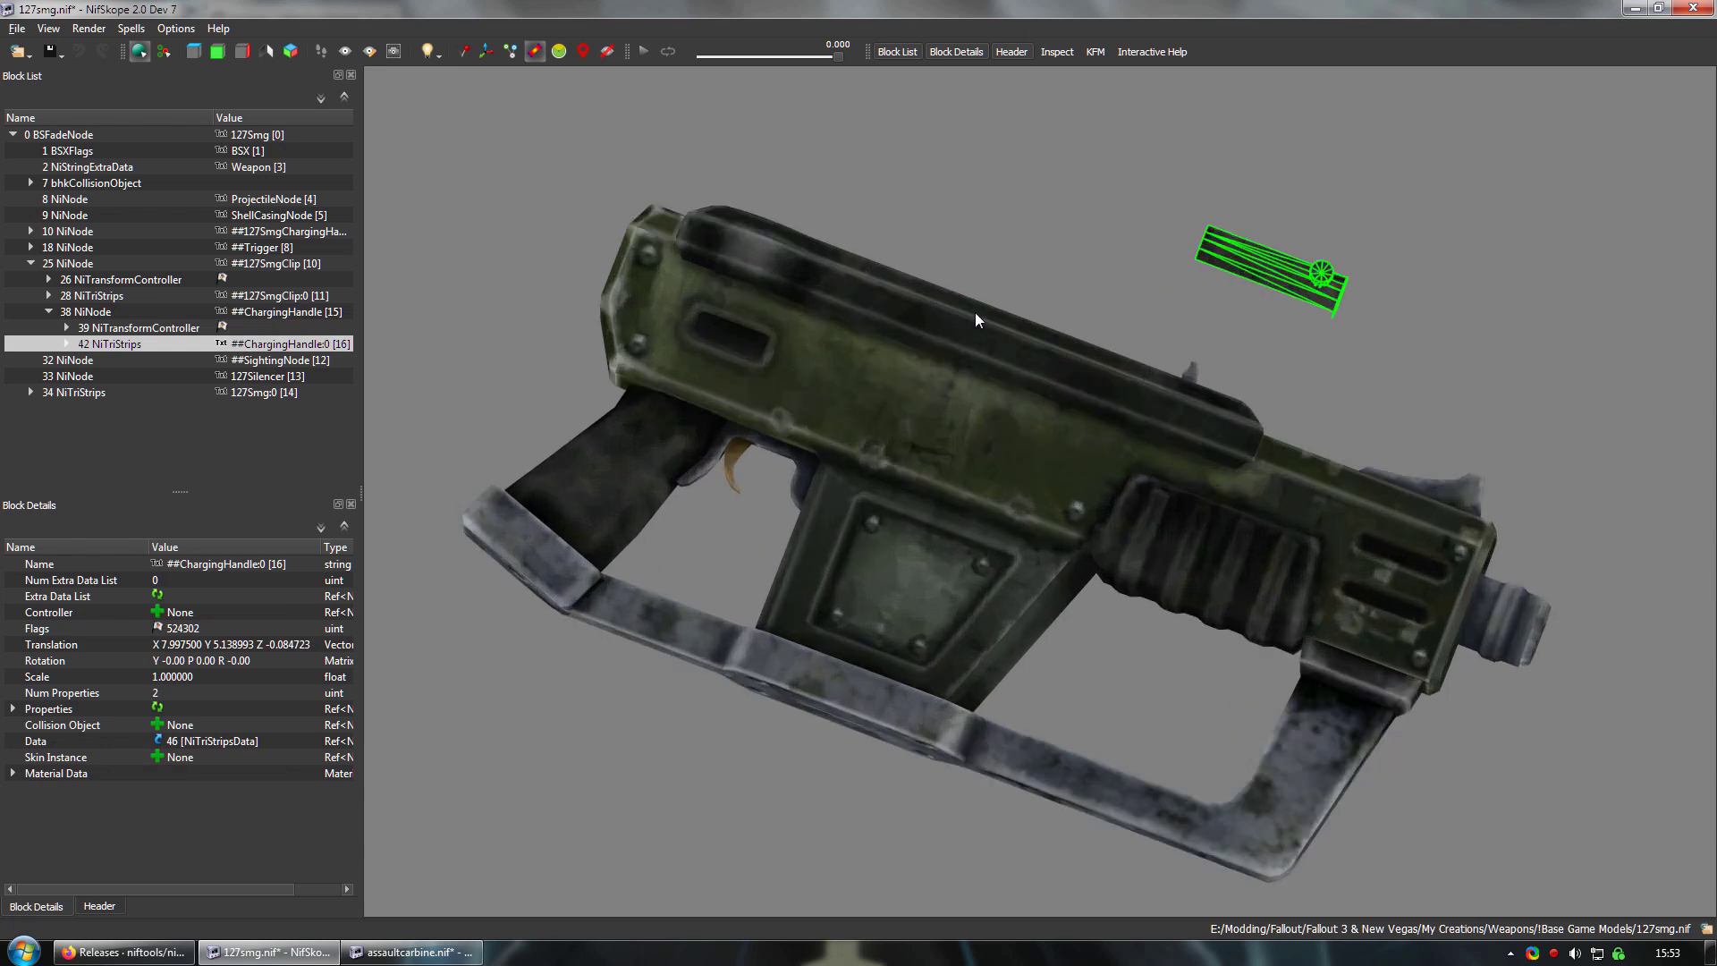
pyautogui.click(893, 416)
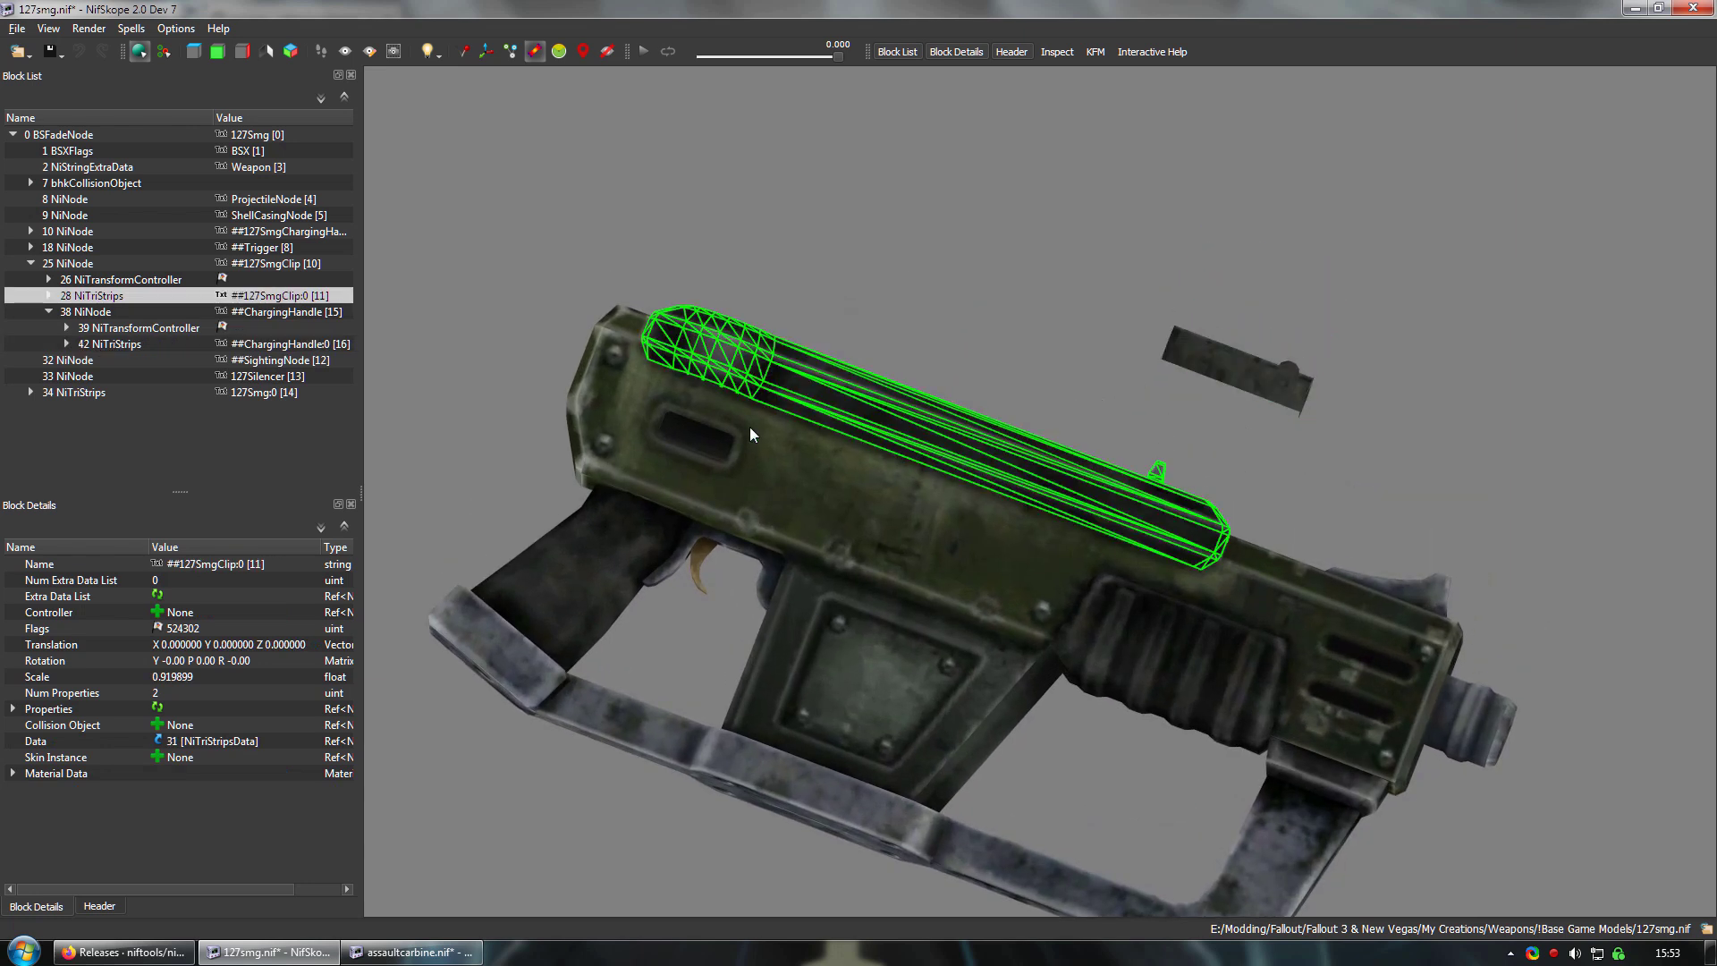
pyautogui.click(49, 296)
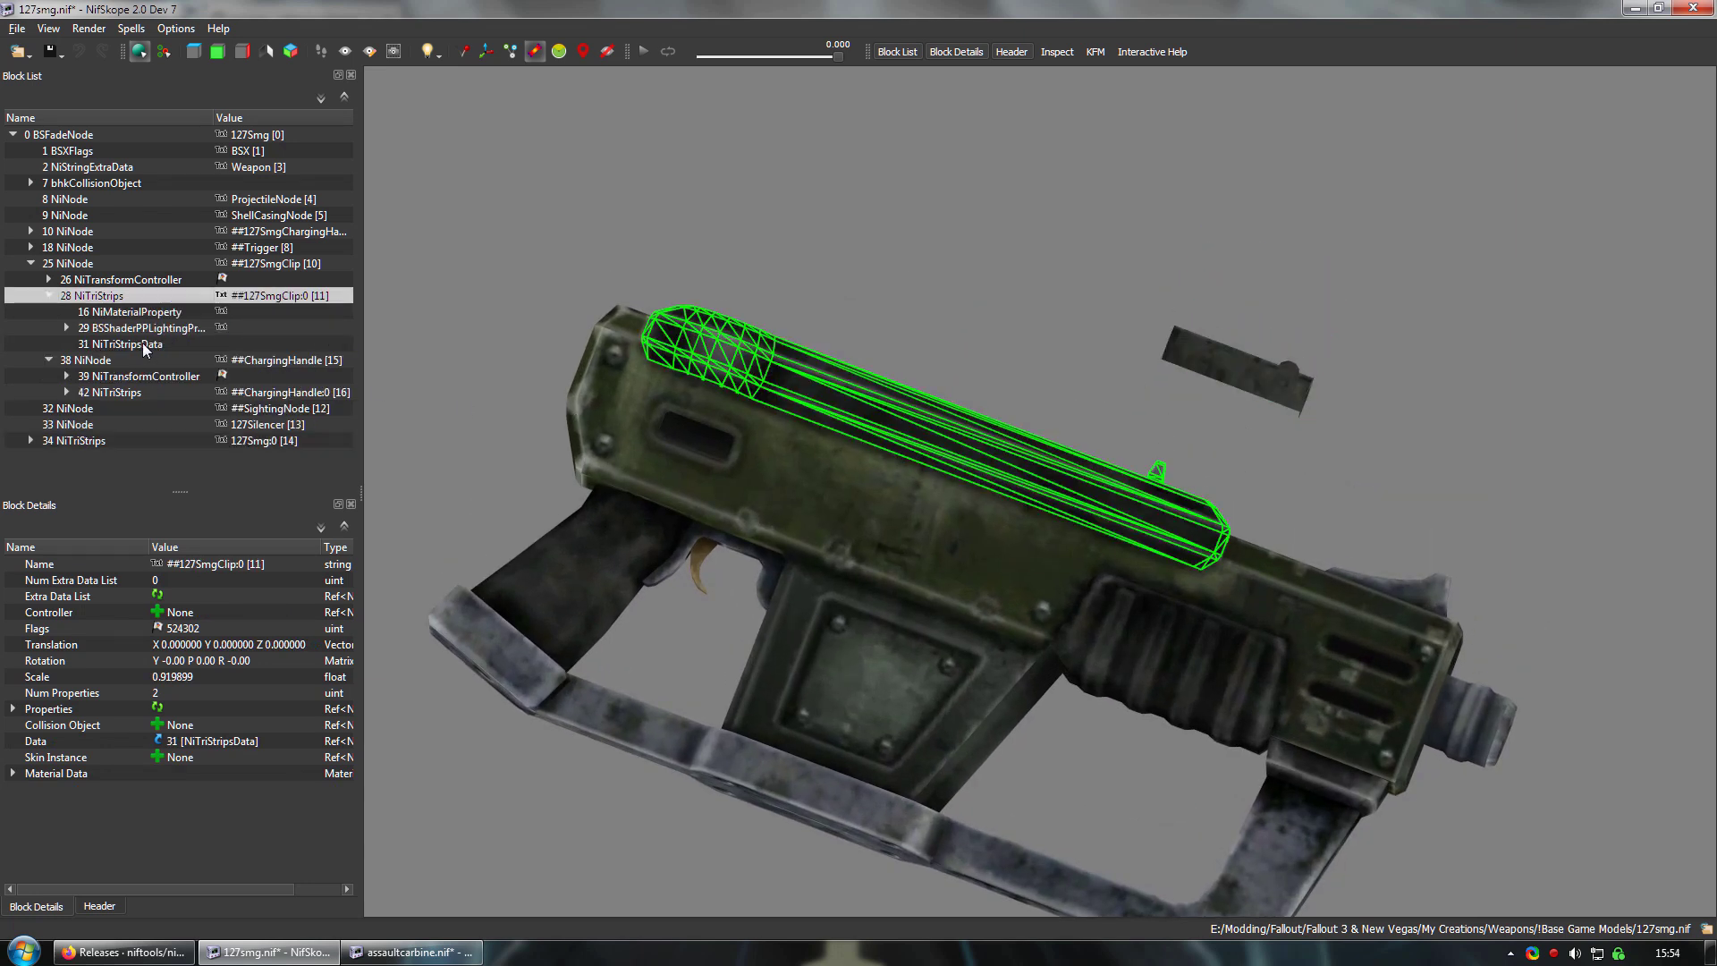
pyautogui.click(142, 342)
pyautogui.rightClick(141, 341)
pyautogui.moveTo(193, 338)
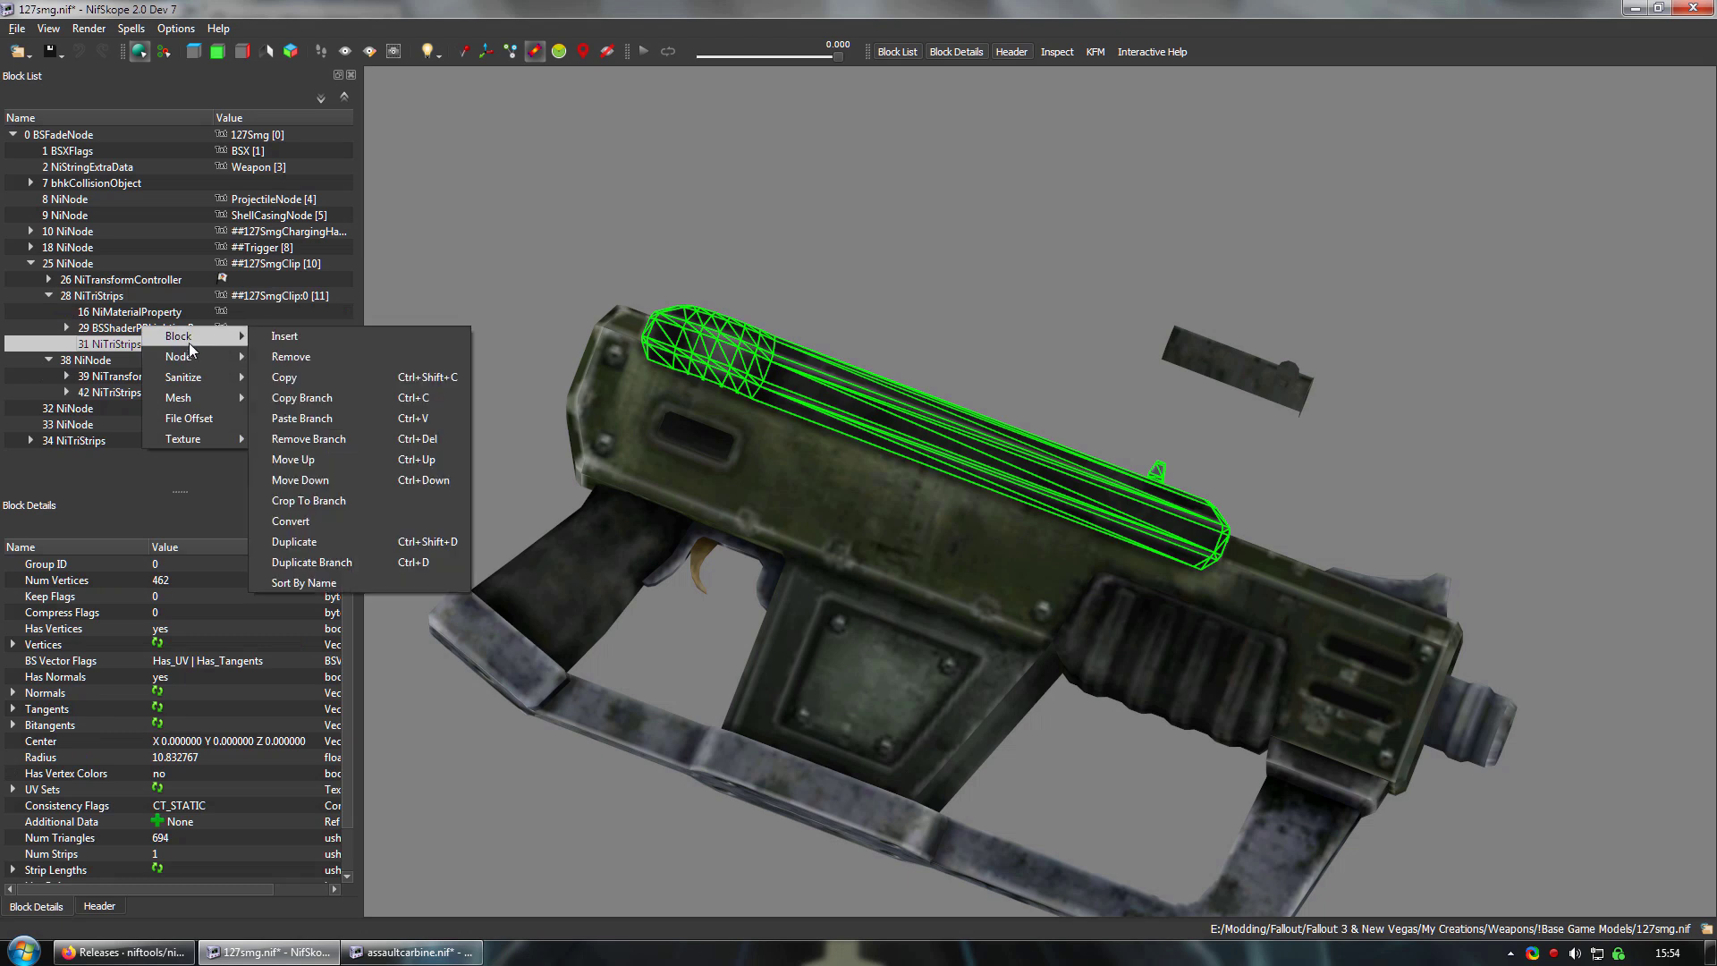
pyautogui.click(299, 378)
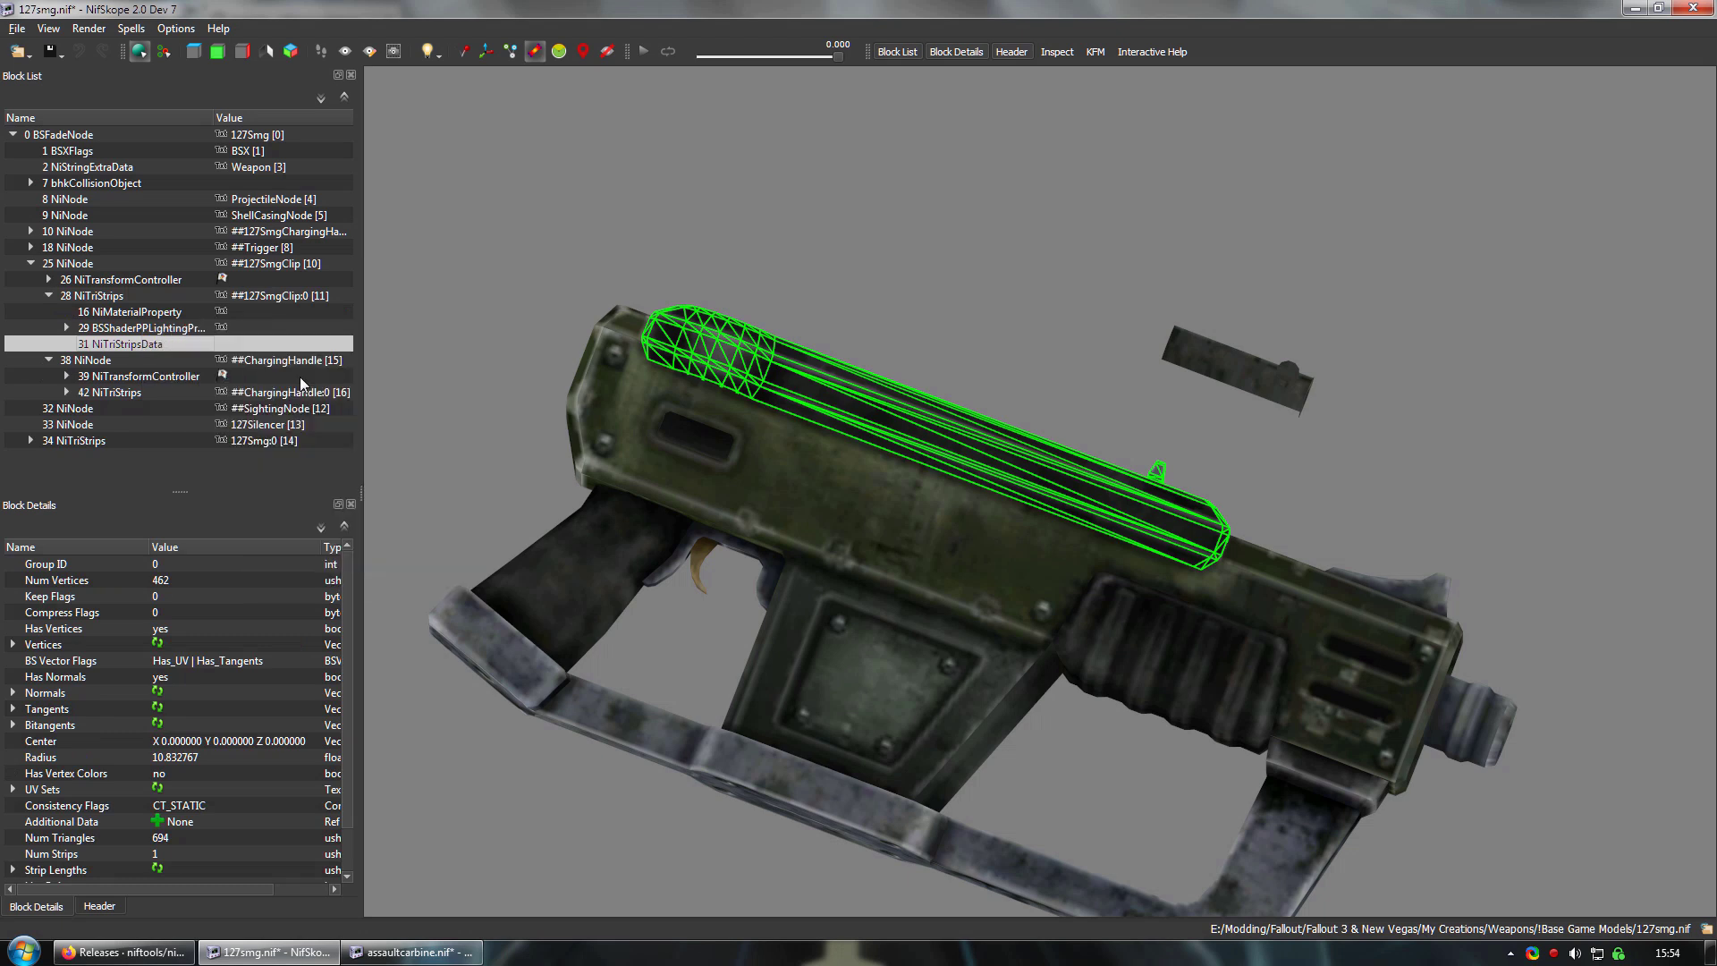
# Step: Paste the clip's mesh data over the handle's NiTriStripsData, giving it 462 vertices and 694 triangles
pyautogui.click(66, 391)
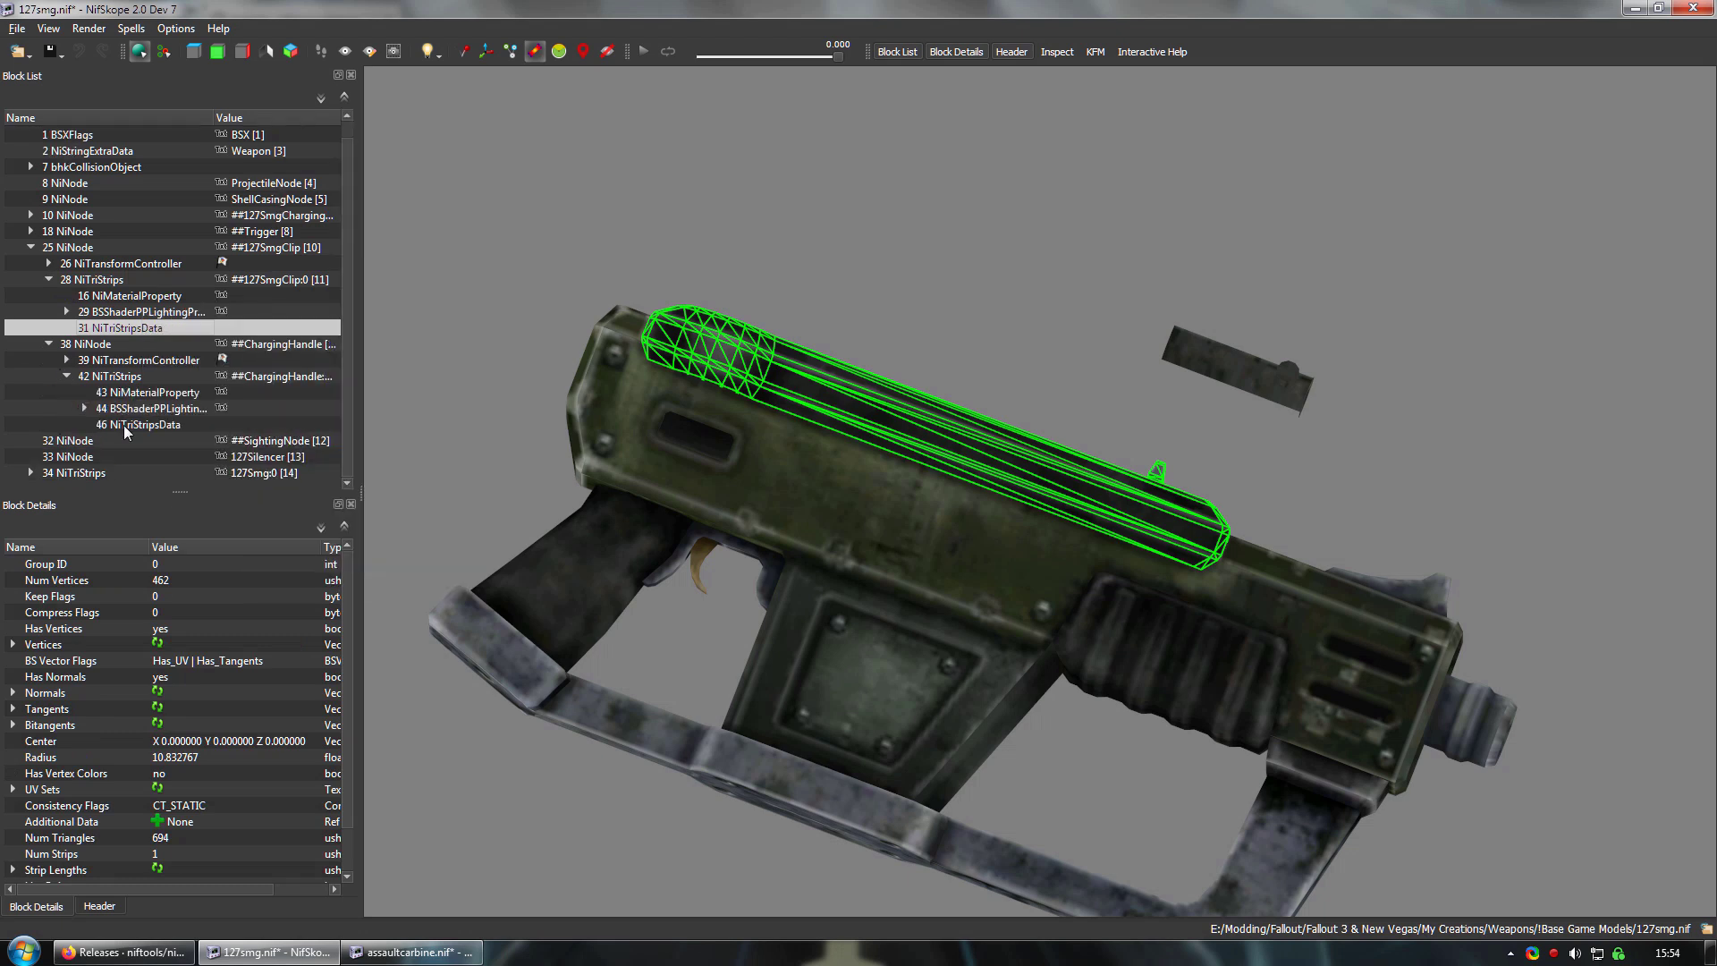
pyautogui.click(123, 426)
pyautogui.rightClick(124, 425)
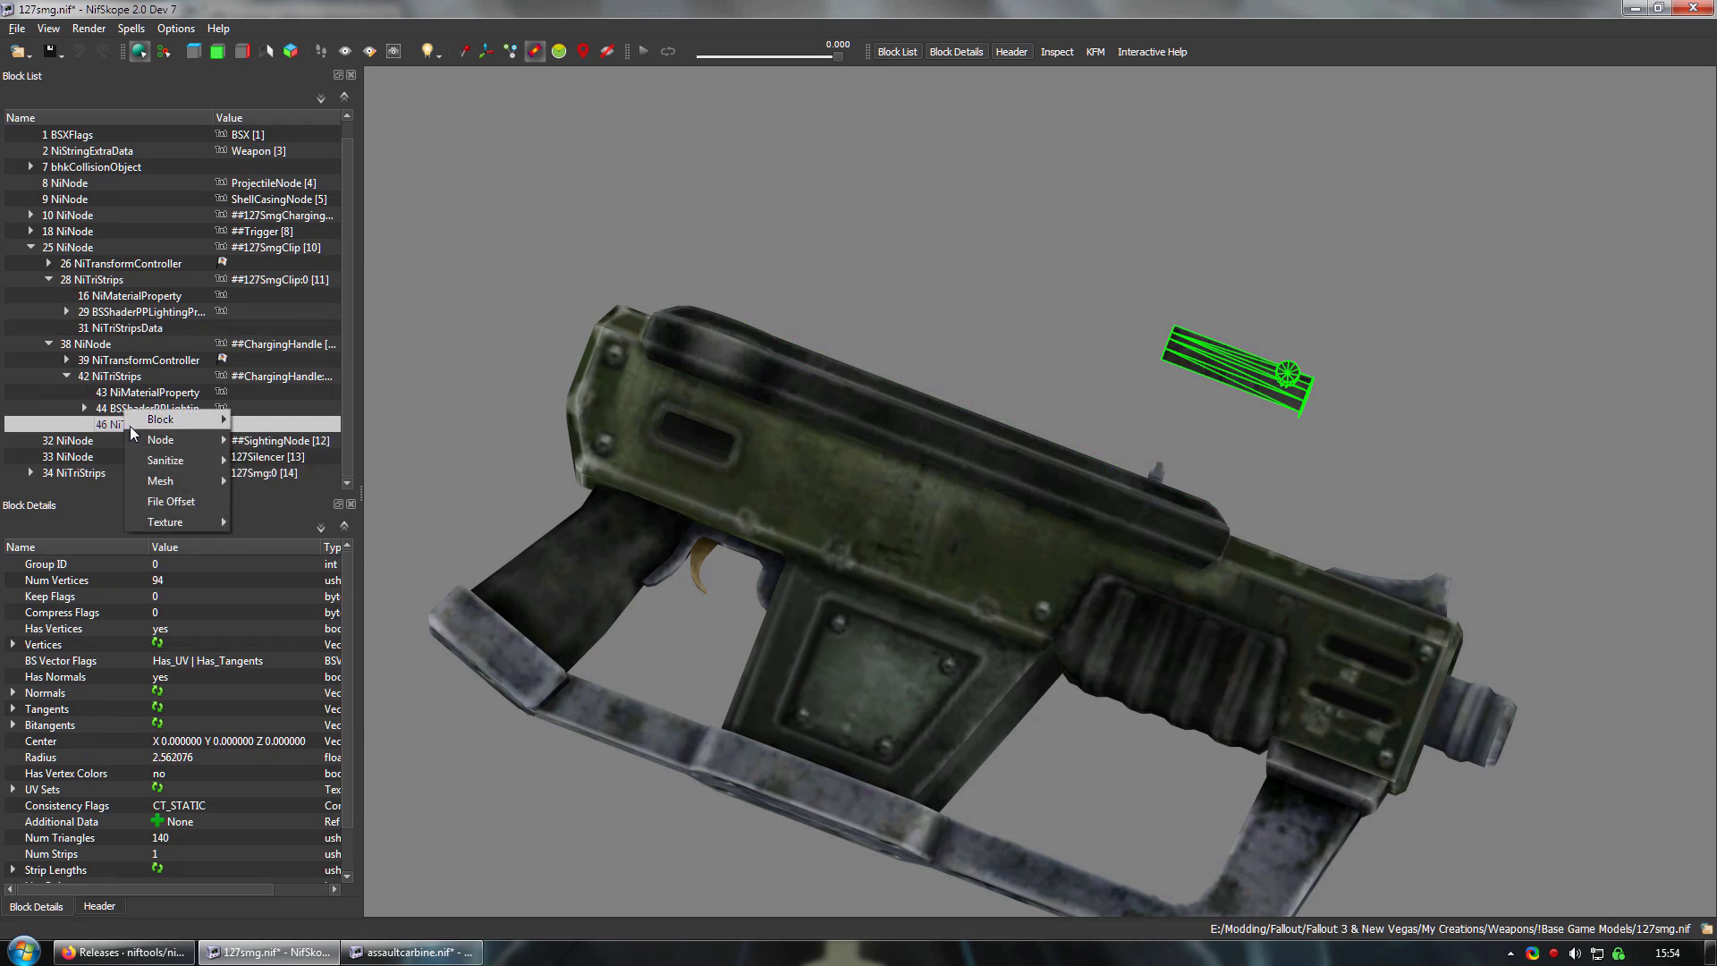
pyautogui.moveTo(147, 426)
pyautogui.click(280, 497)
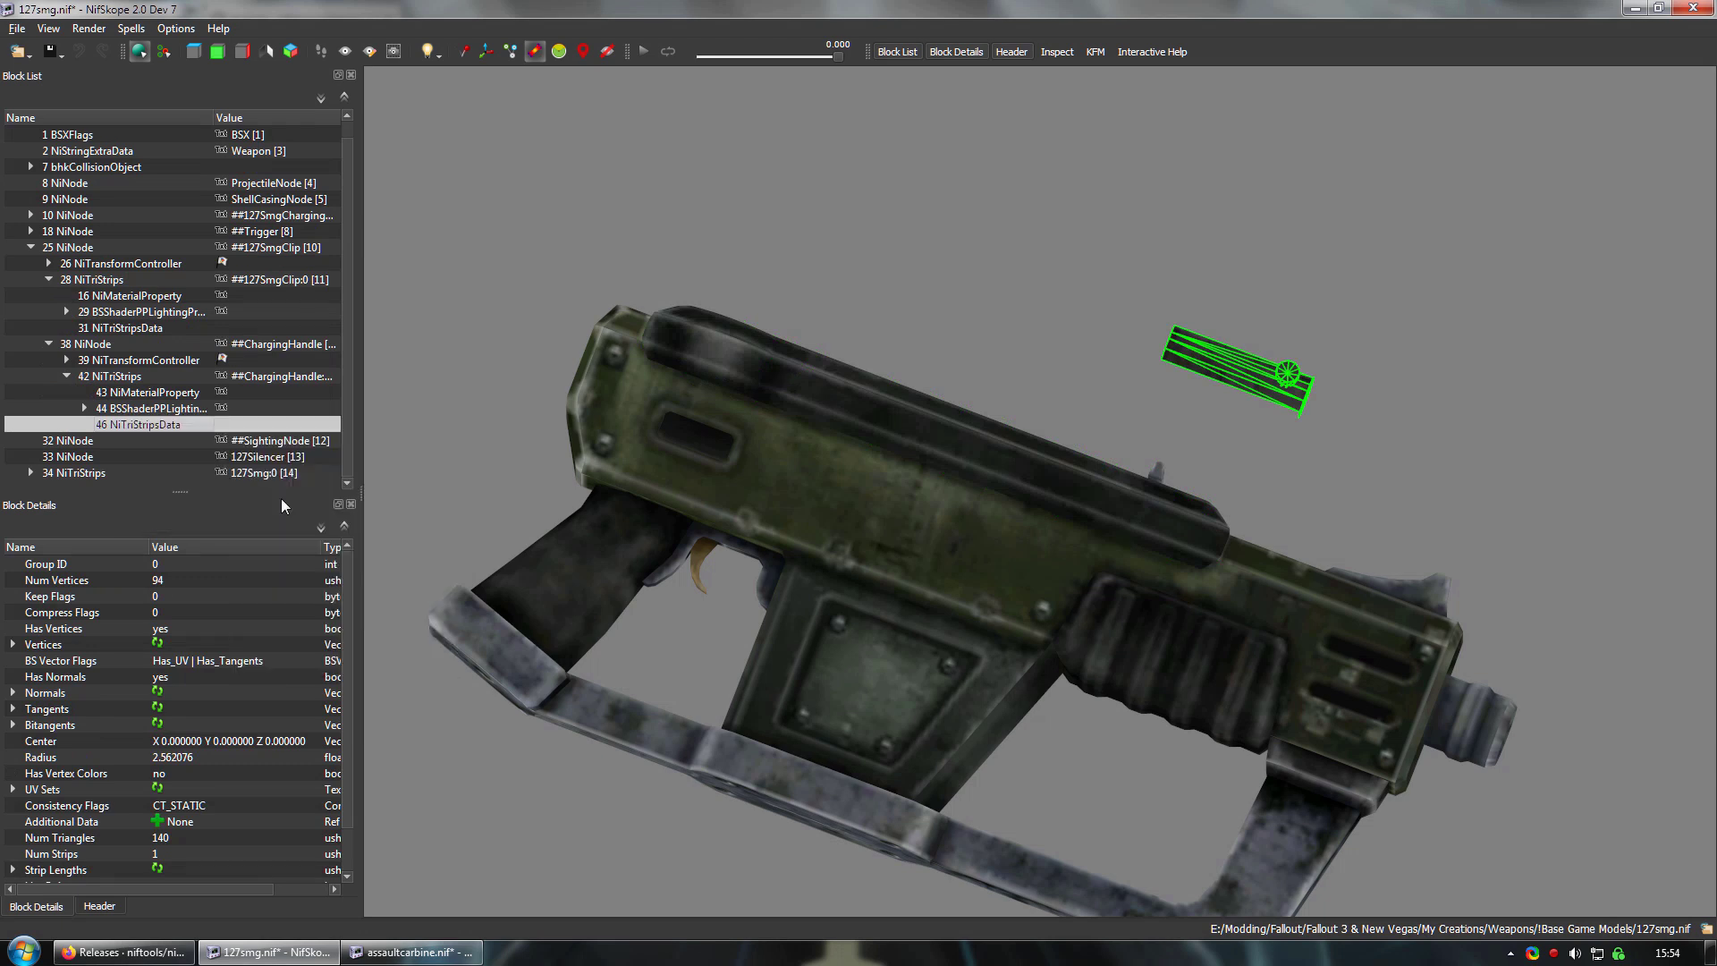
pyautogui.moveTo(743, 249); pyautogui.dragTo(720, 294)
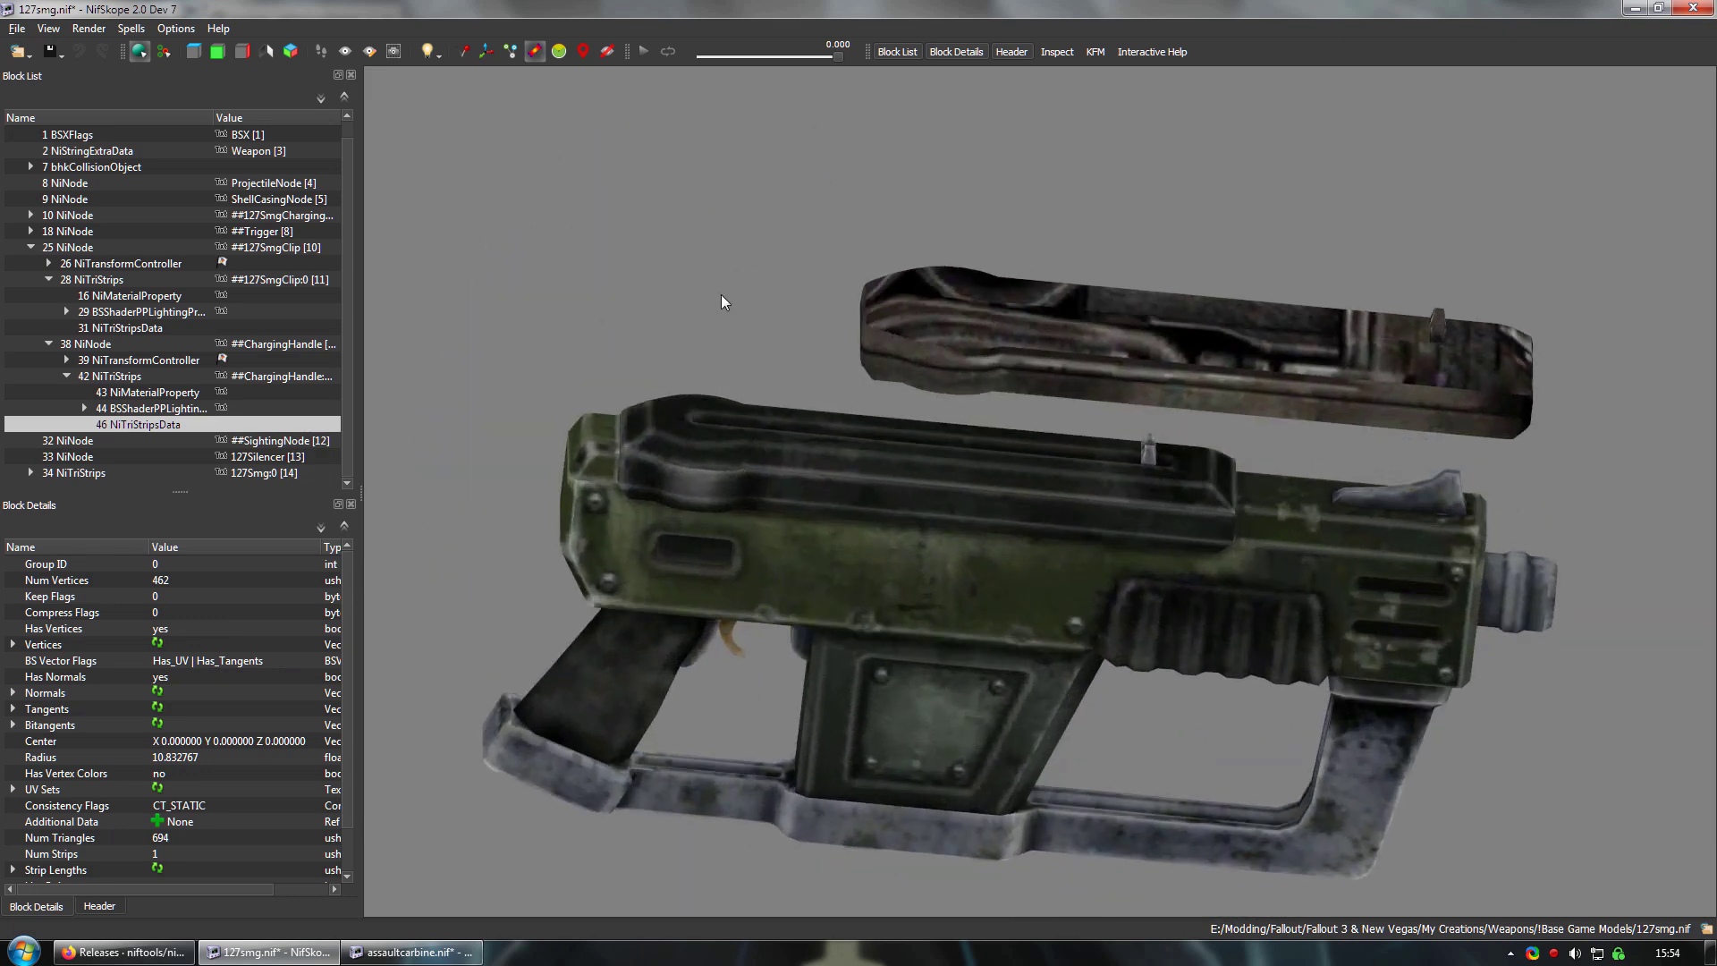
# Step: Copy the clip's six-texture BSShaderTextureSet from under its BSShaderPPLightingProperty
pyautogui.click(115, 313)
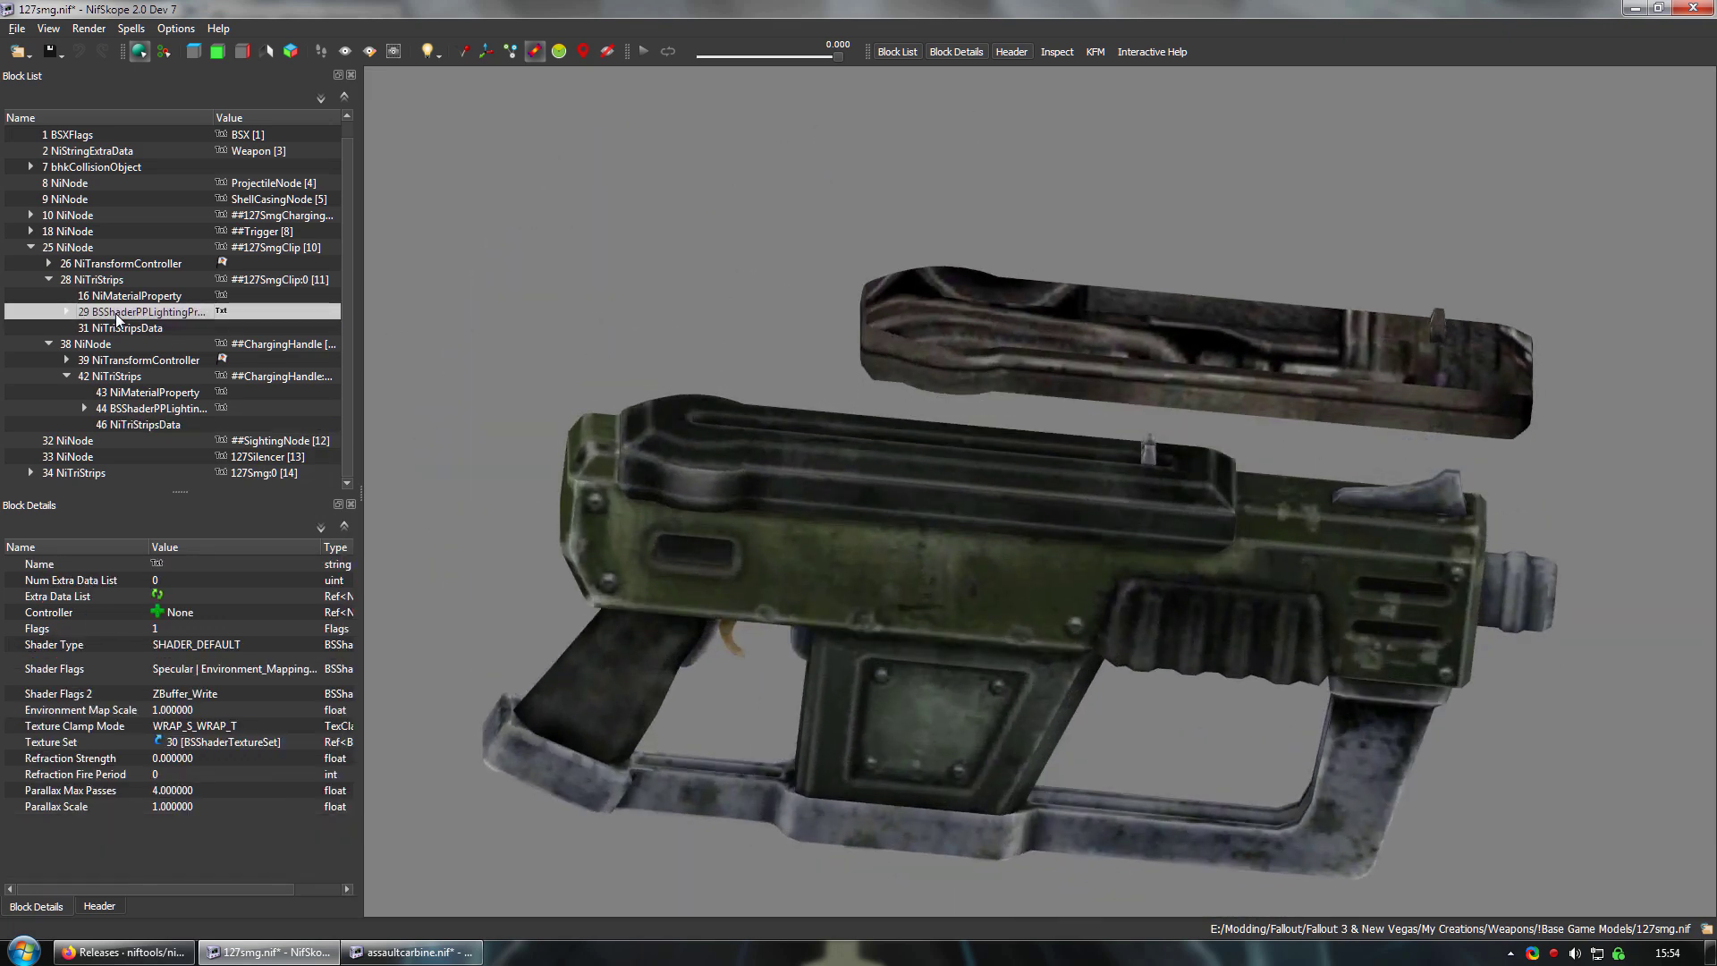
pyautogui.click(66, 312)
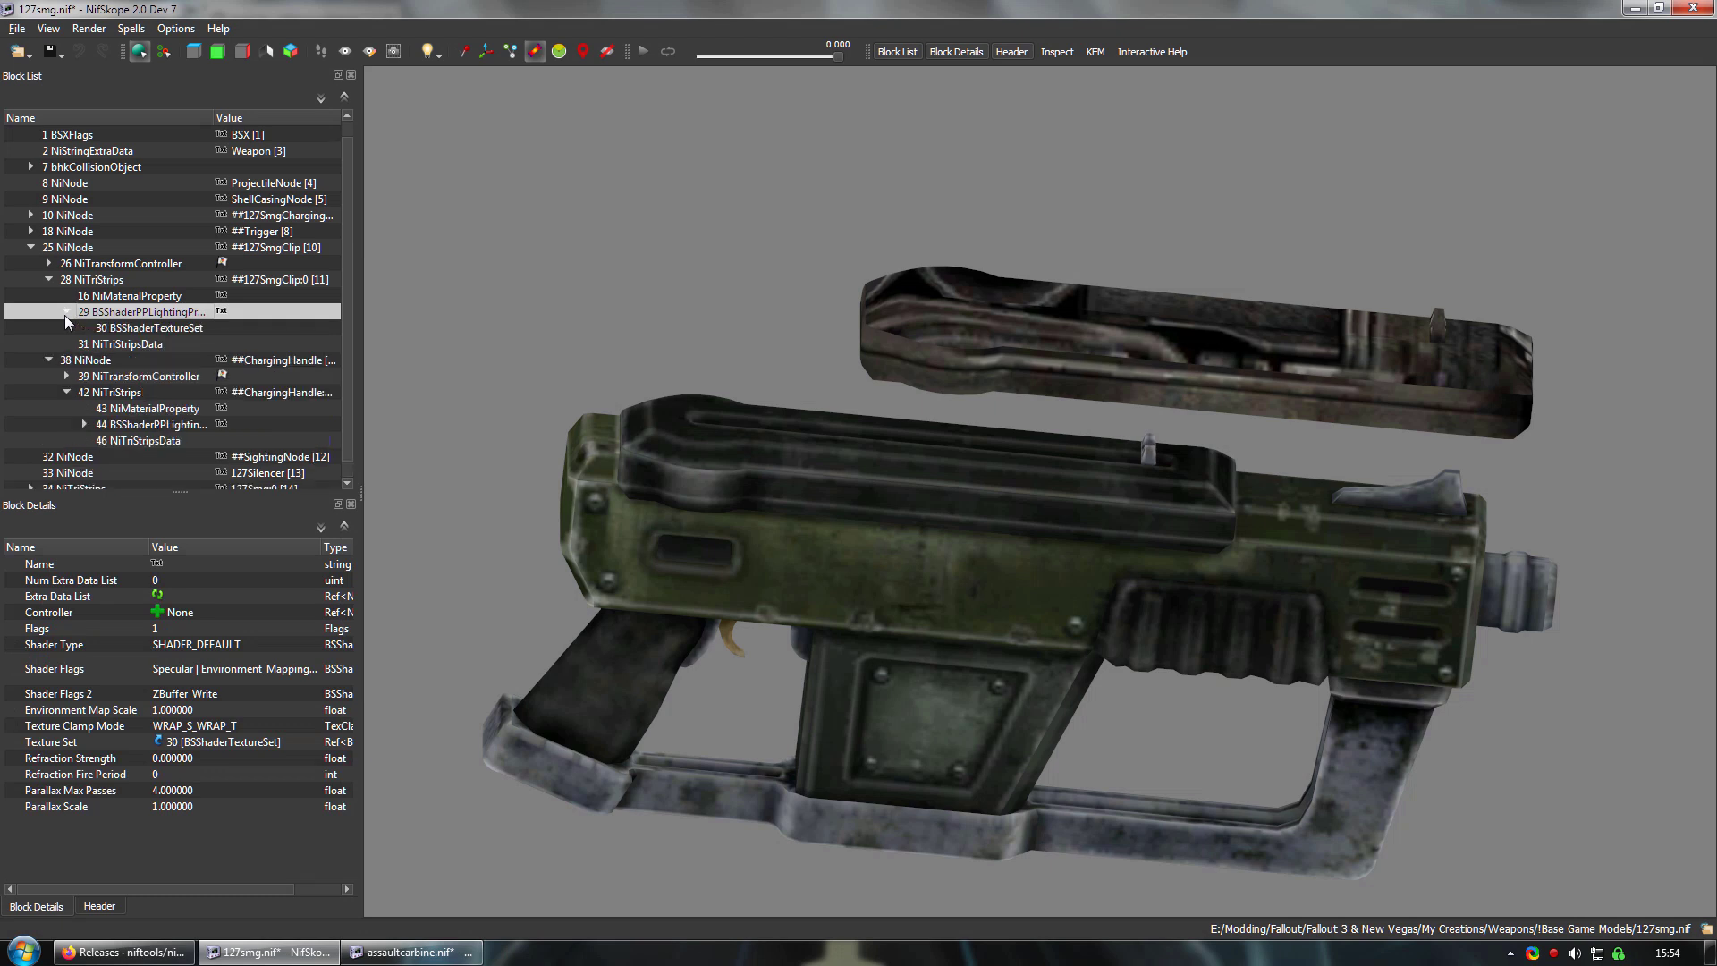
pyautogui.click(157, 329)
pyautogui.rightClick(157, 329)
pyautogui.moveTo(206, 324)
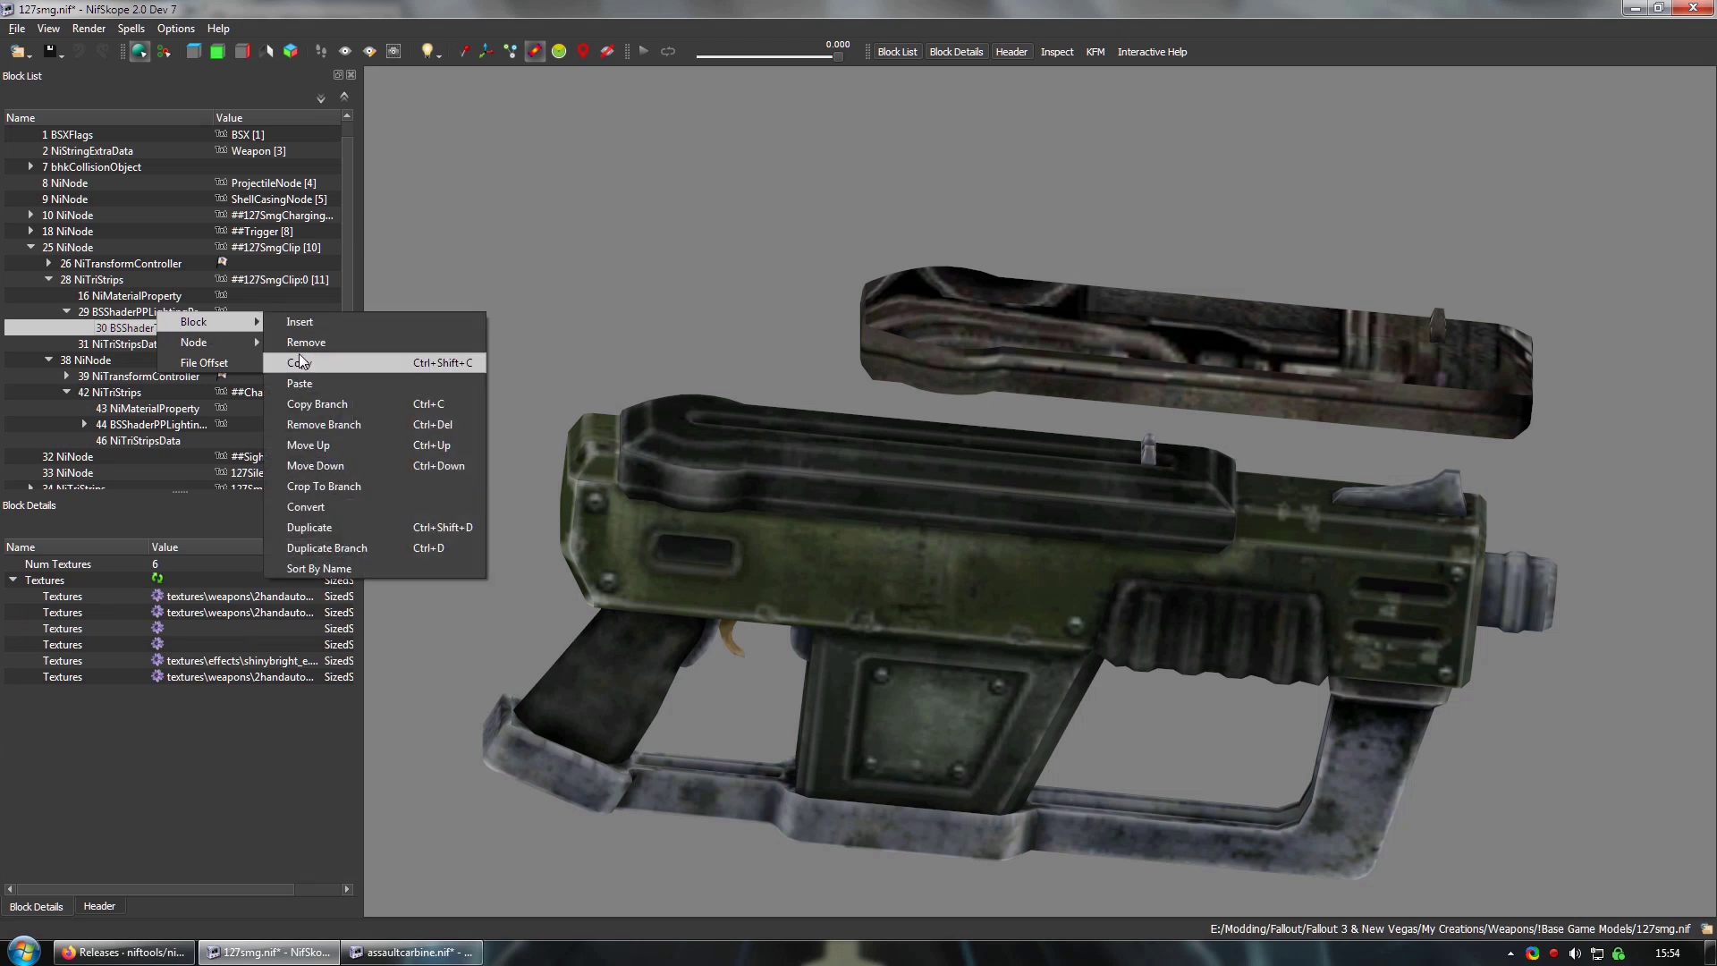
pyautogui.click(300, 360)
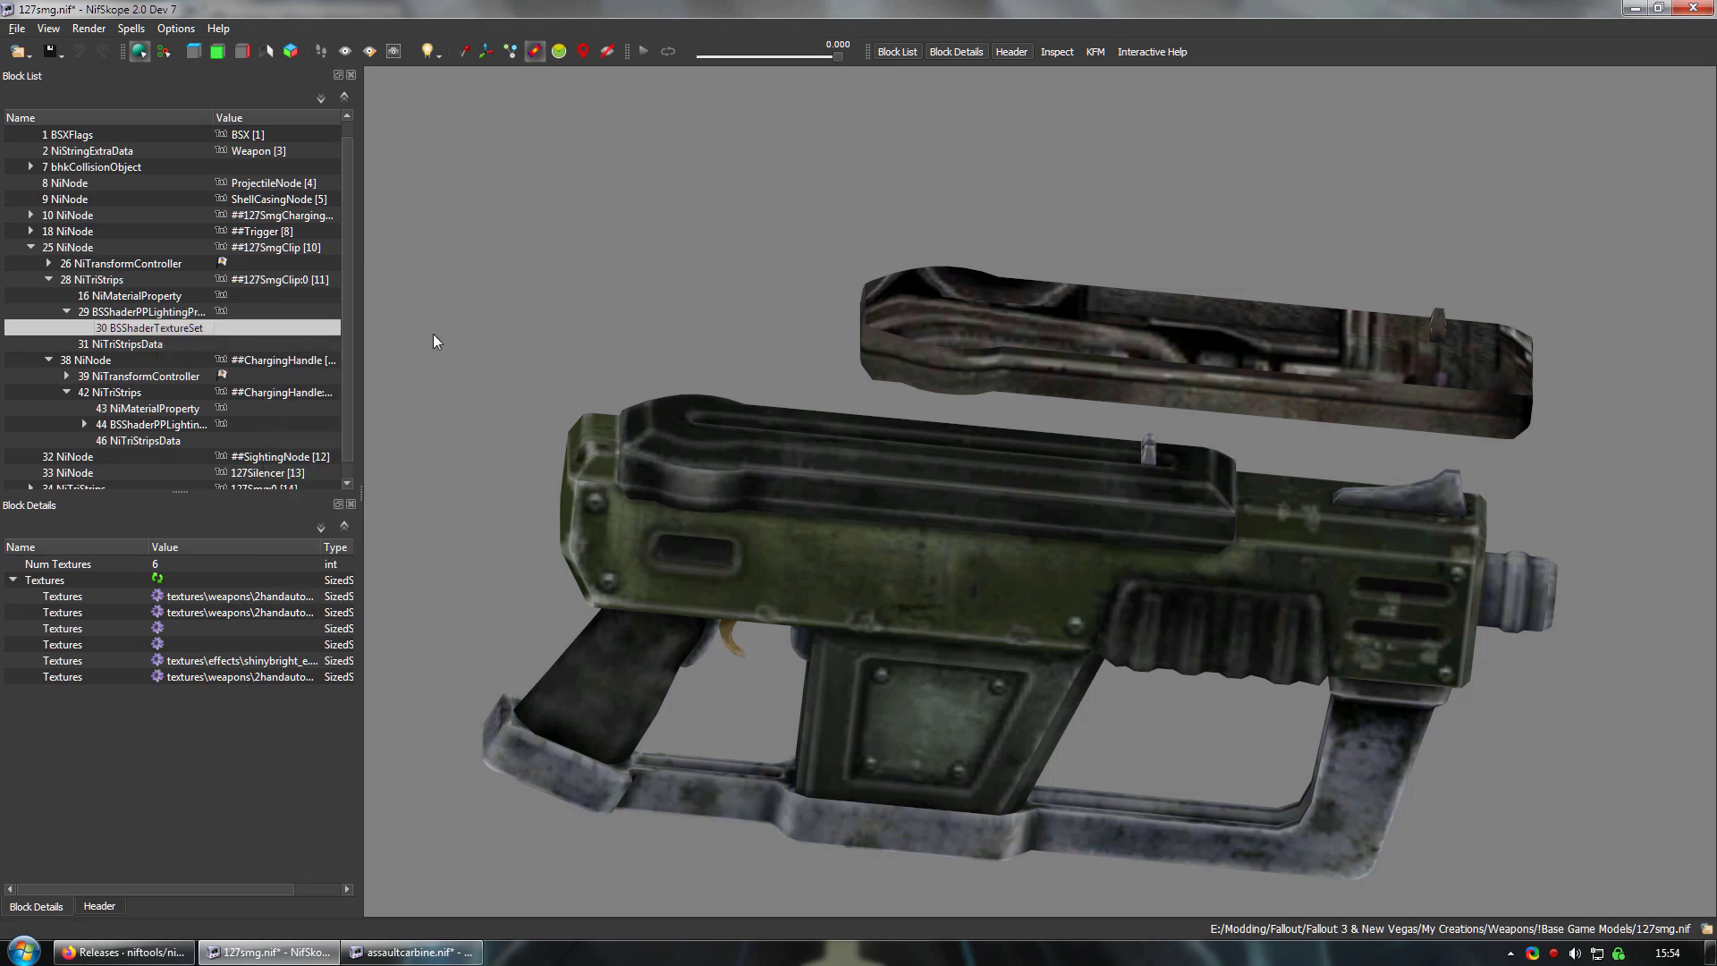
# Step: Paste the clip's textures over the charging handle's BSShaderTextureSet
pyautogui.click(161, 423)
pyautogui.click(84, 424)
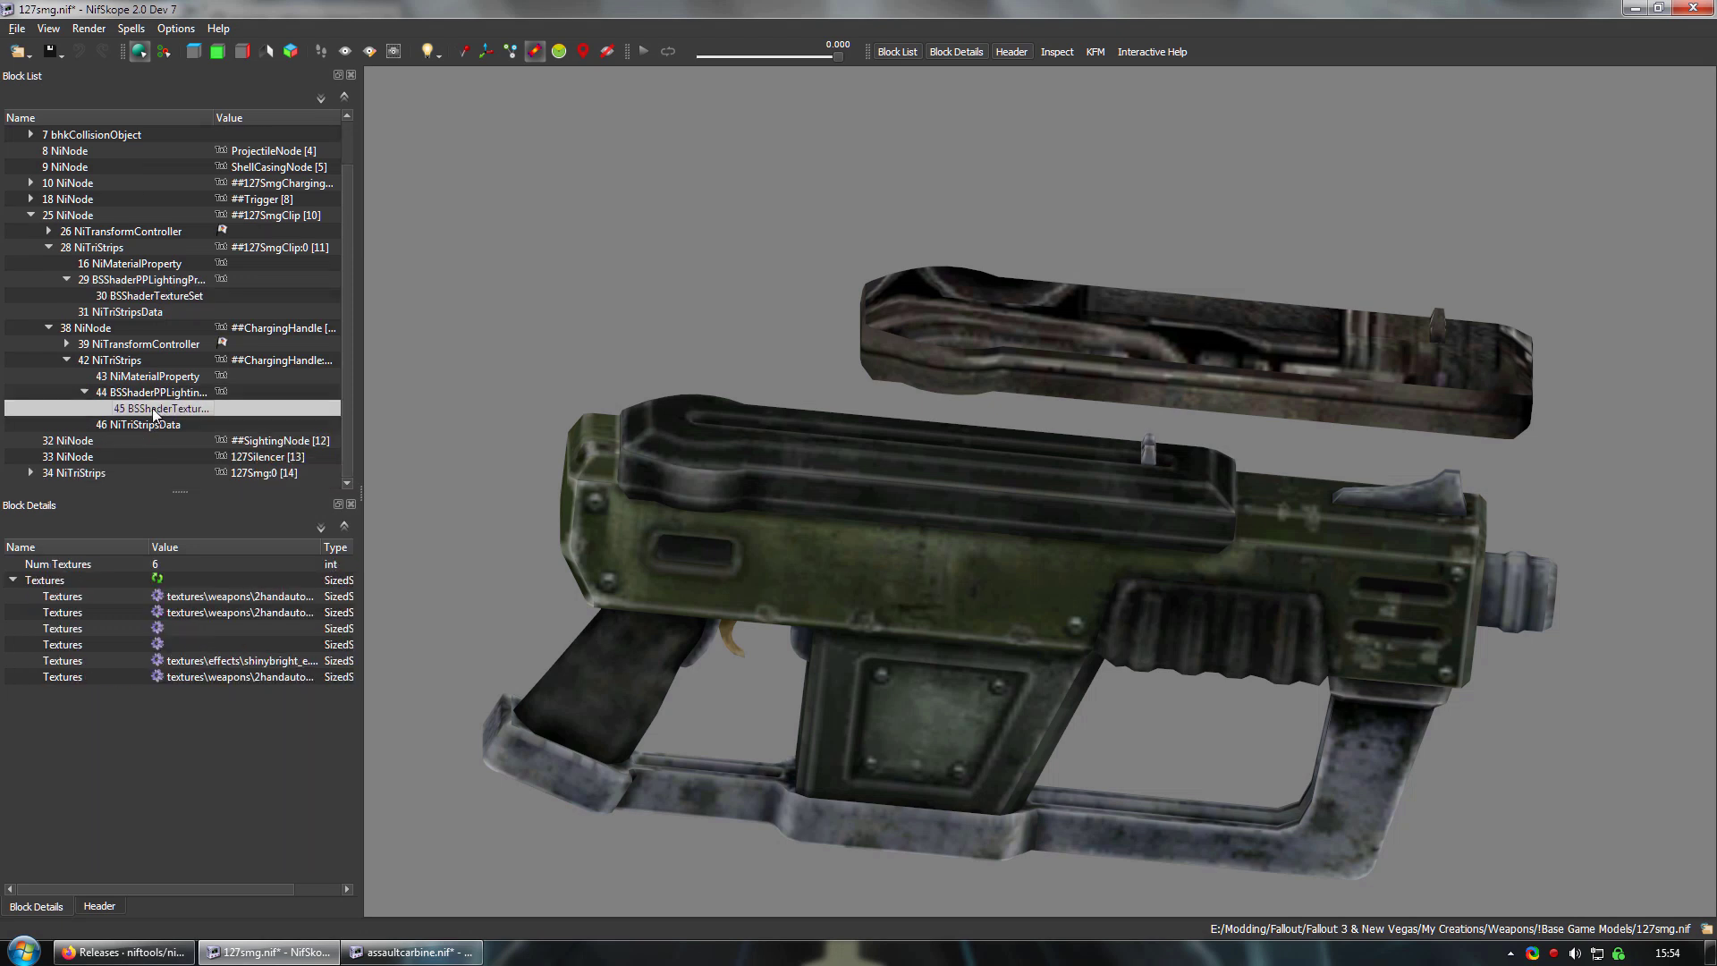
pyautogui.rightClick(152, 408)
pyautogui.moveTo(228, 397)
pyautogui.click(420, 483)
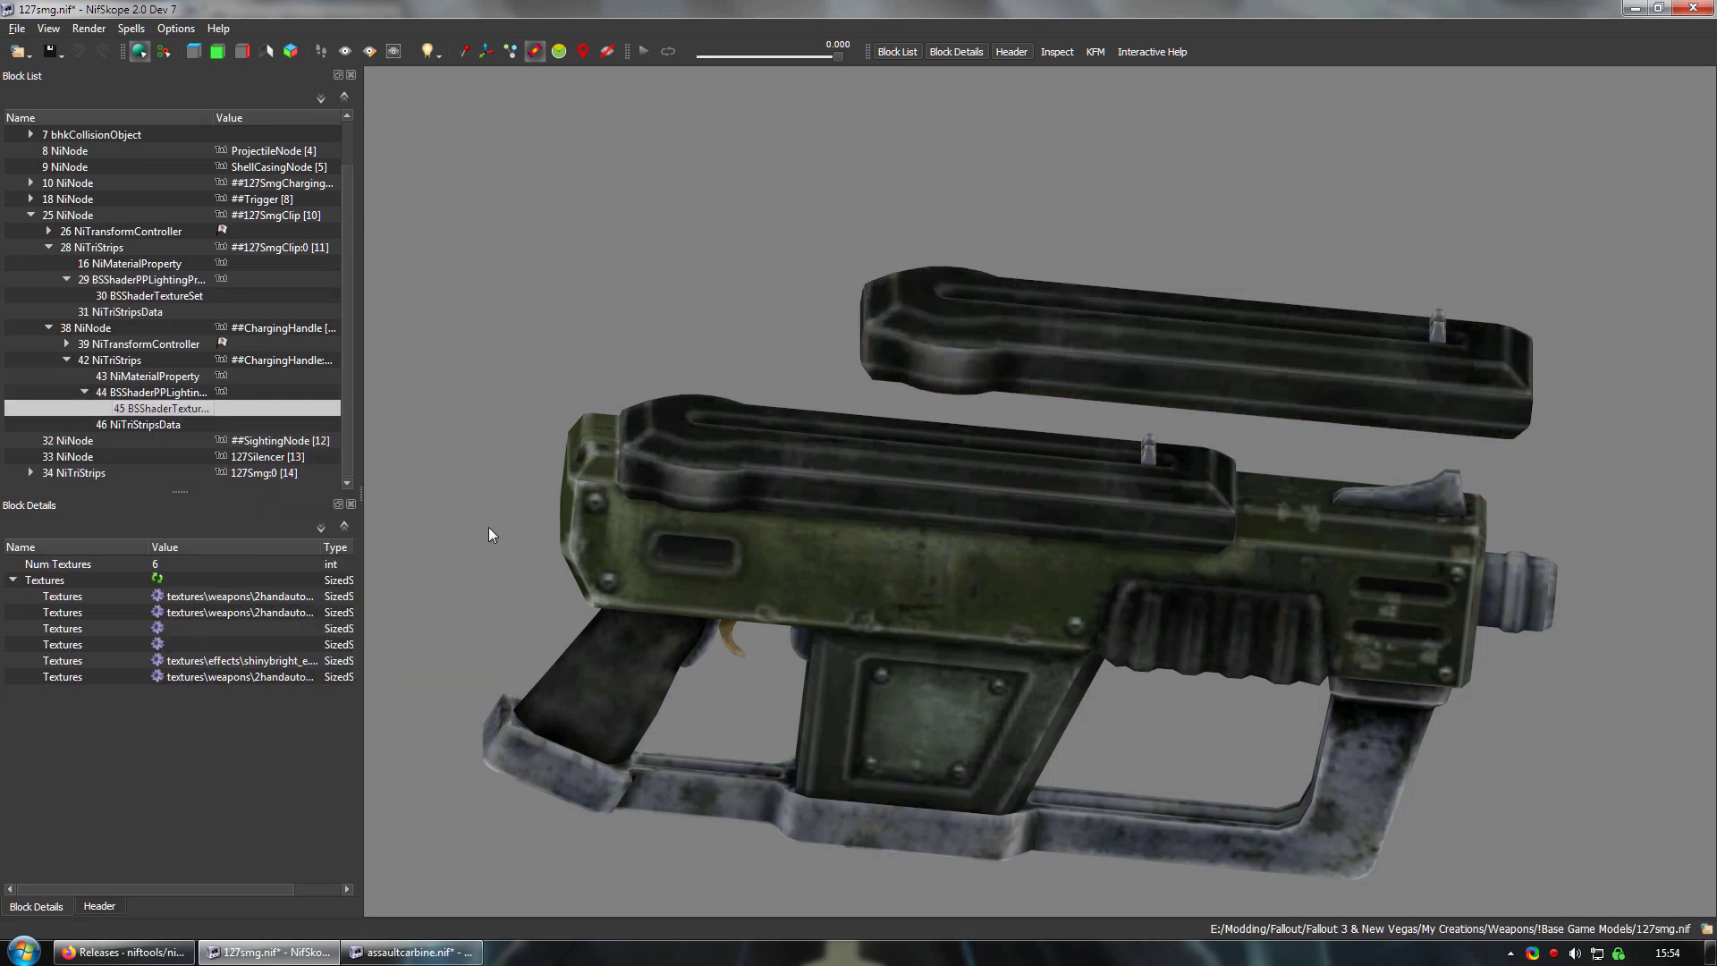
# Step: Delete the original clip mesh block 28 NiTriStrips from the receiver
pyautogui.click(717, 469)
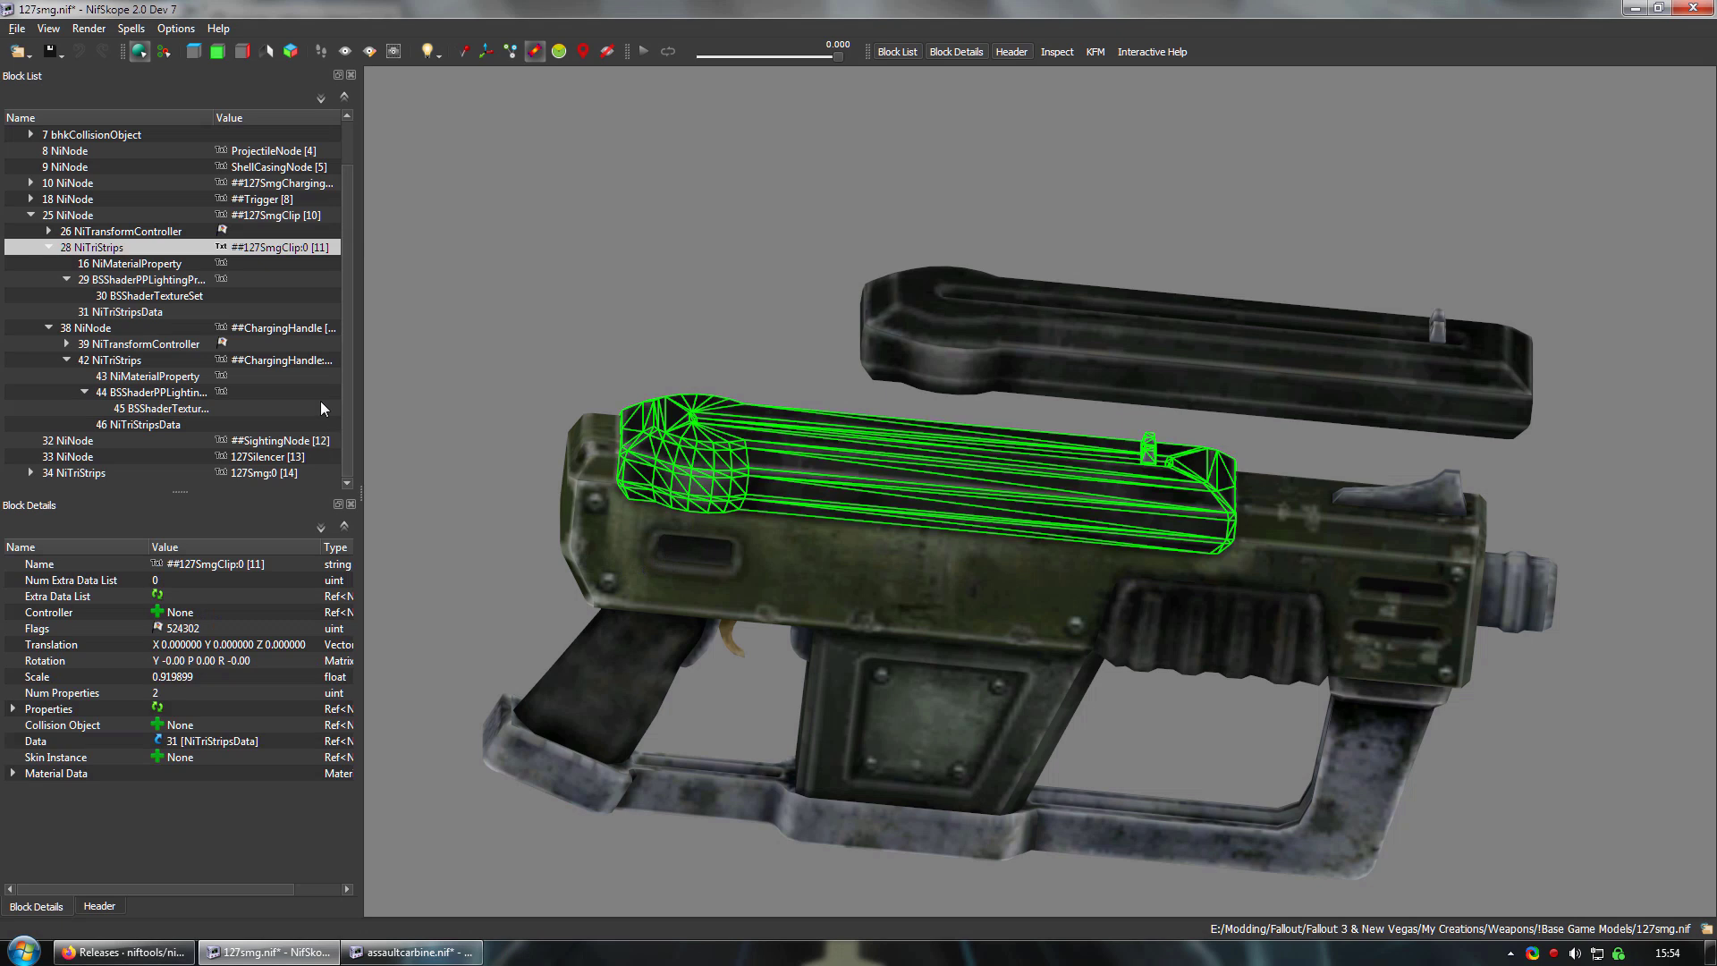
pyautogui.rightClick(98, 248)
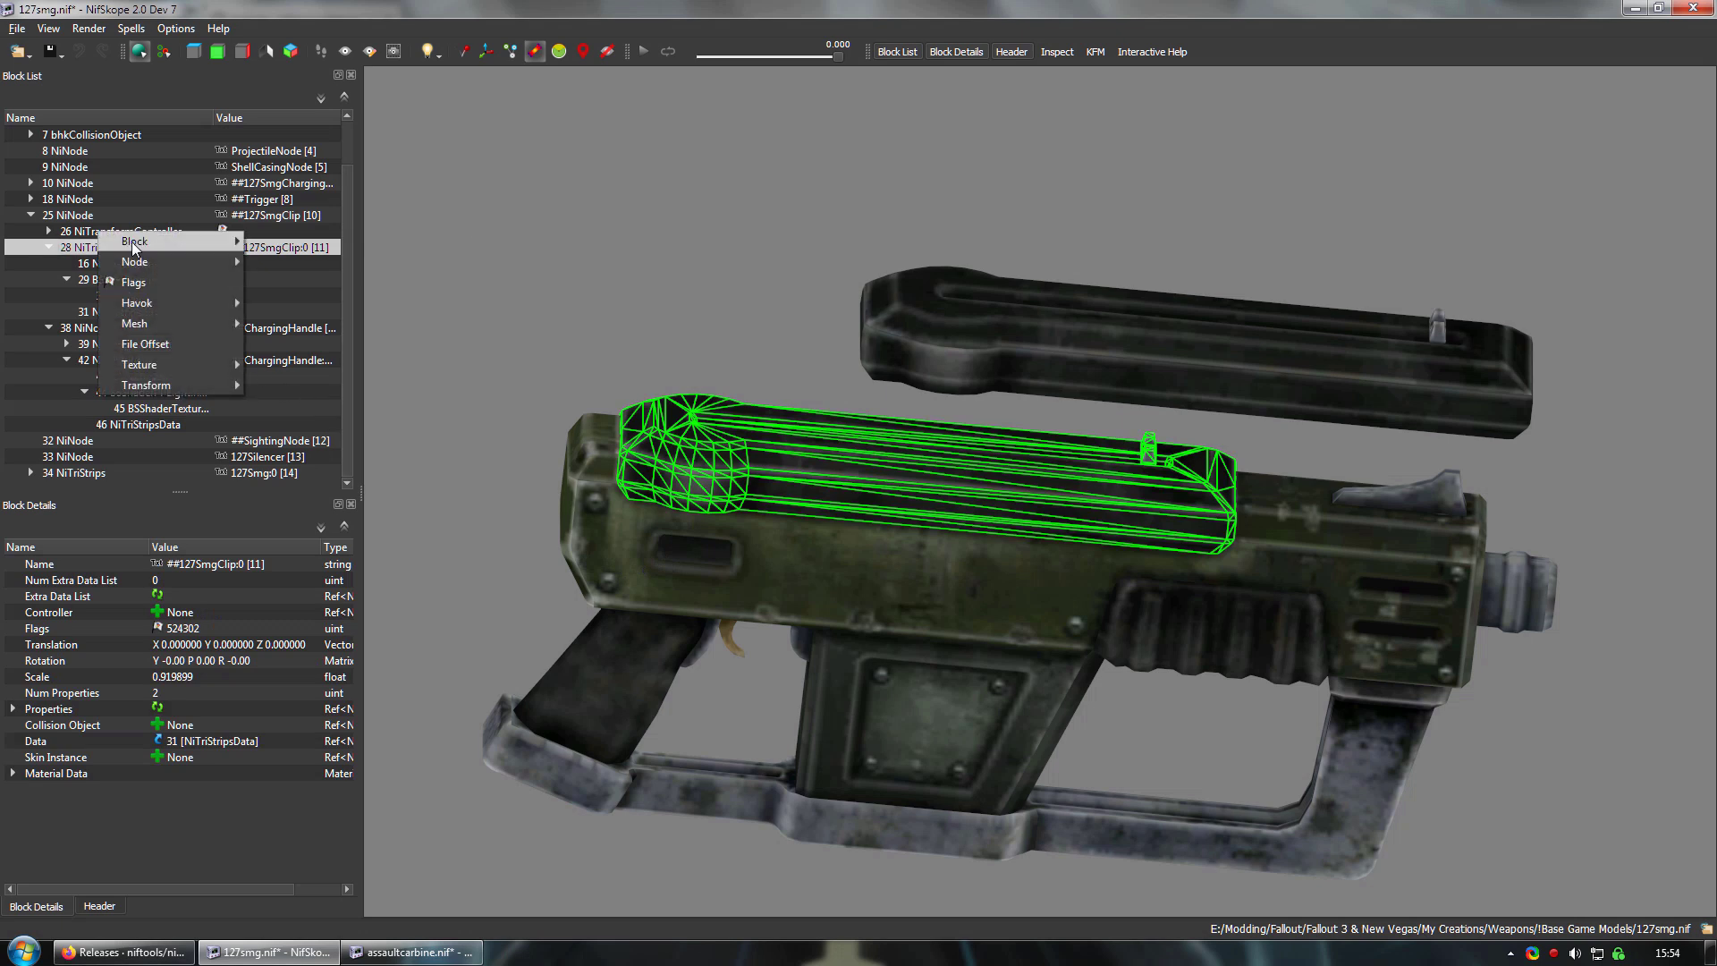
pyautogui.moveTo(134, 242)
pyautogui.click(304, 265)
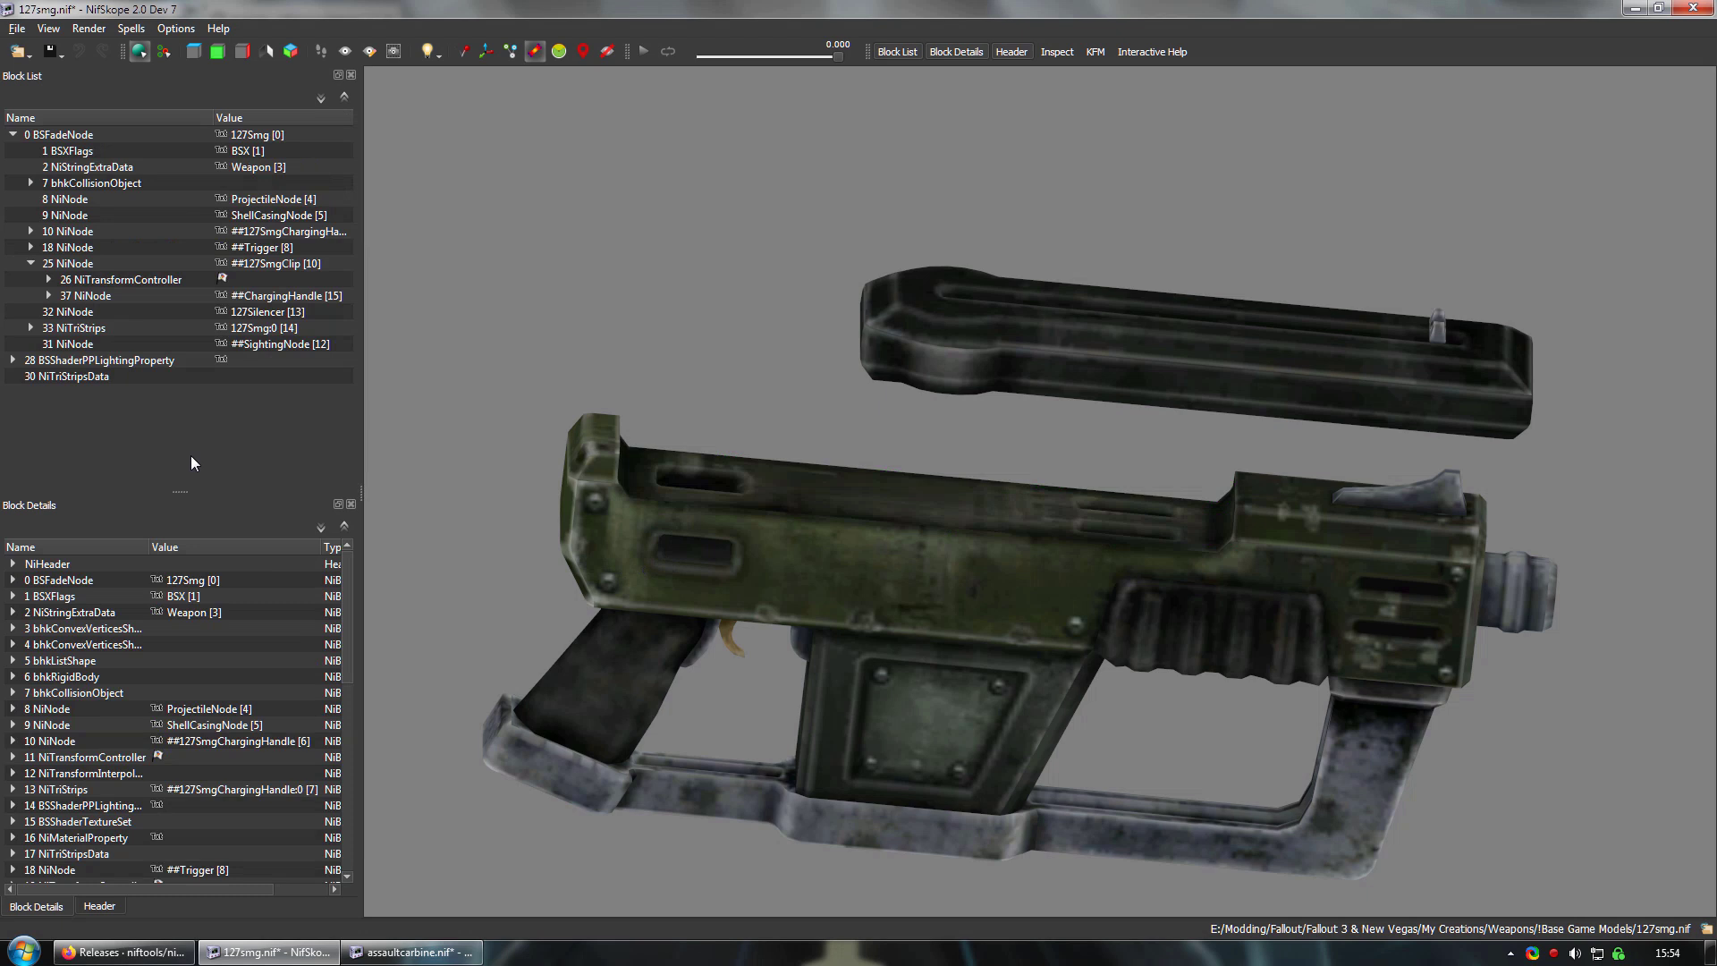
# Step: Remove the clip's leftover shader property, texture set and strips data blocks
pyautogui.click(93, 361)
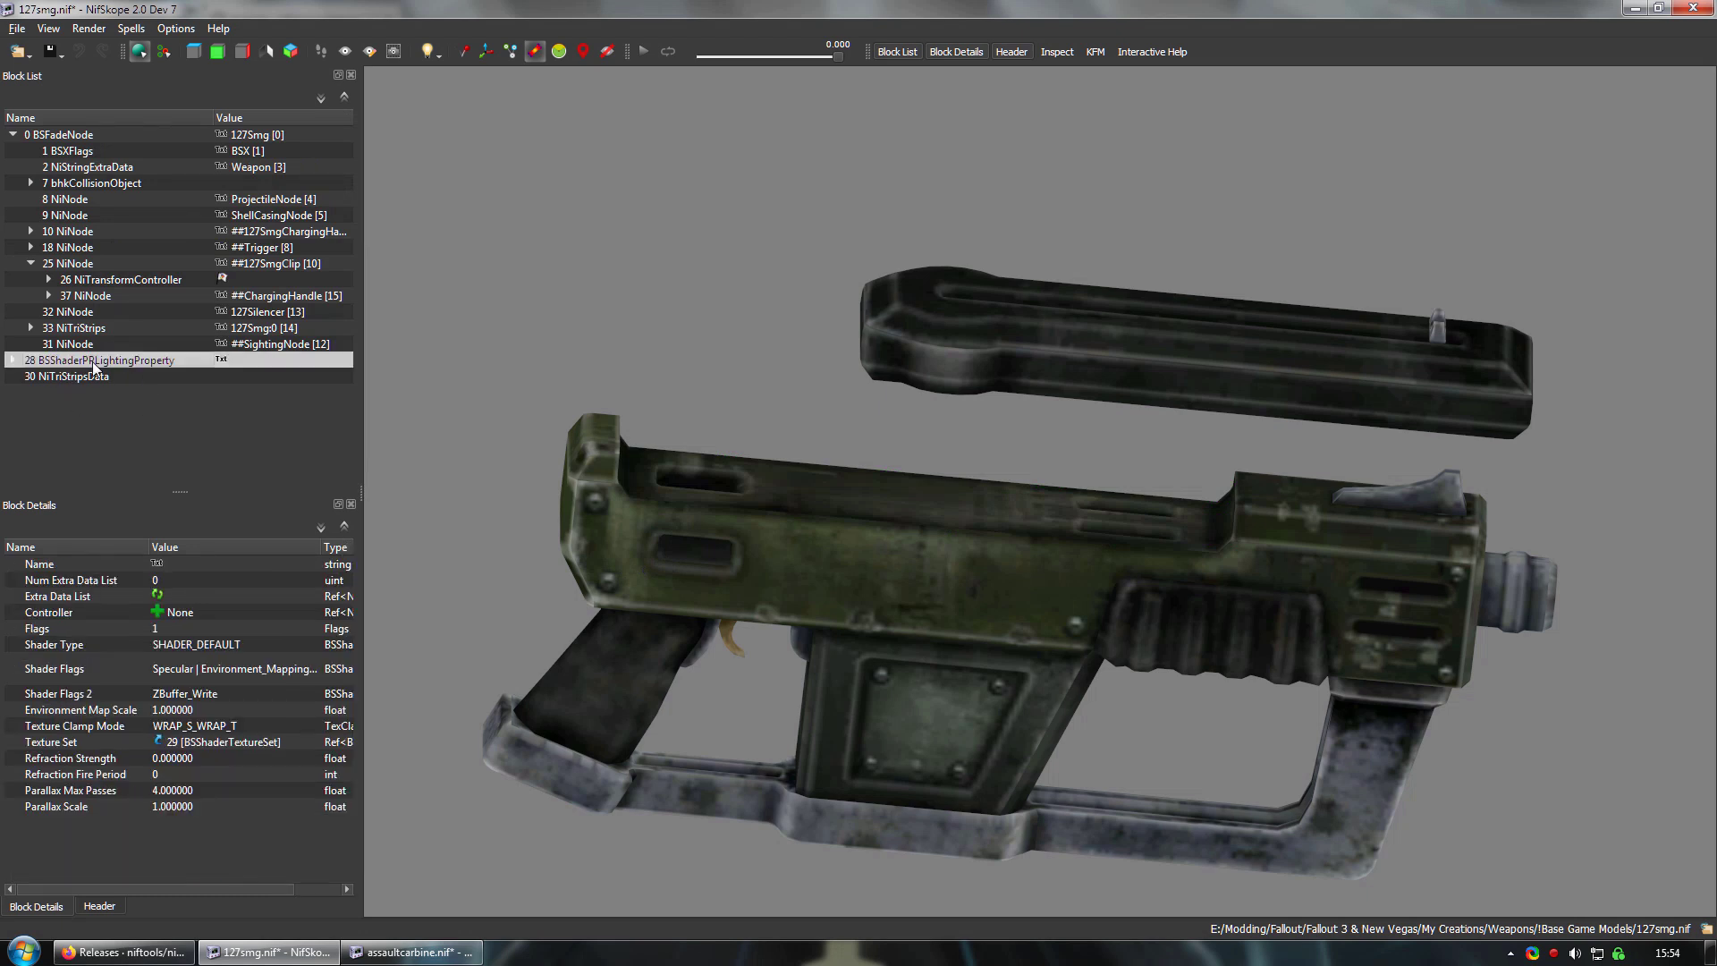
pyautogui.rightClick(93, 361)
pyautogui.moveTo(161, 355)
pyautogui.click(240, 376)
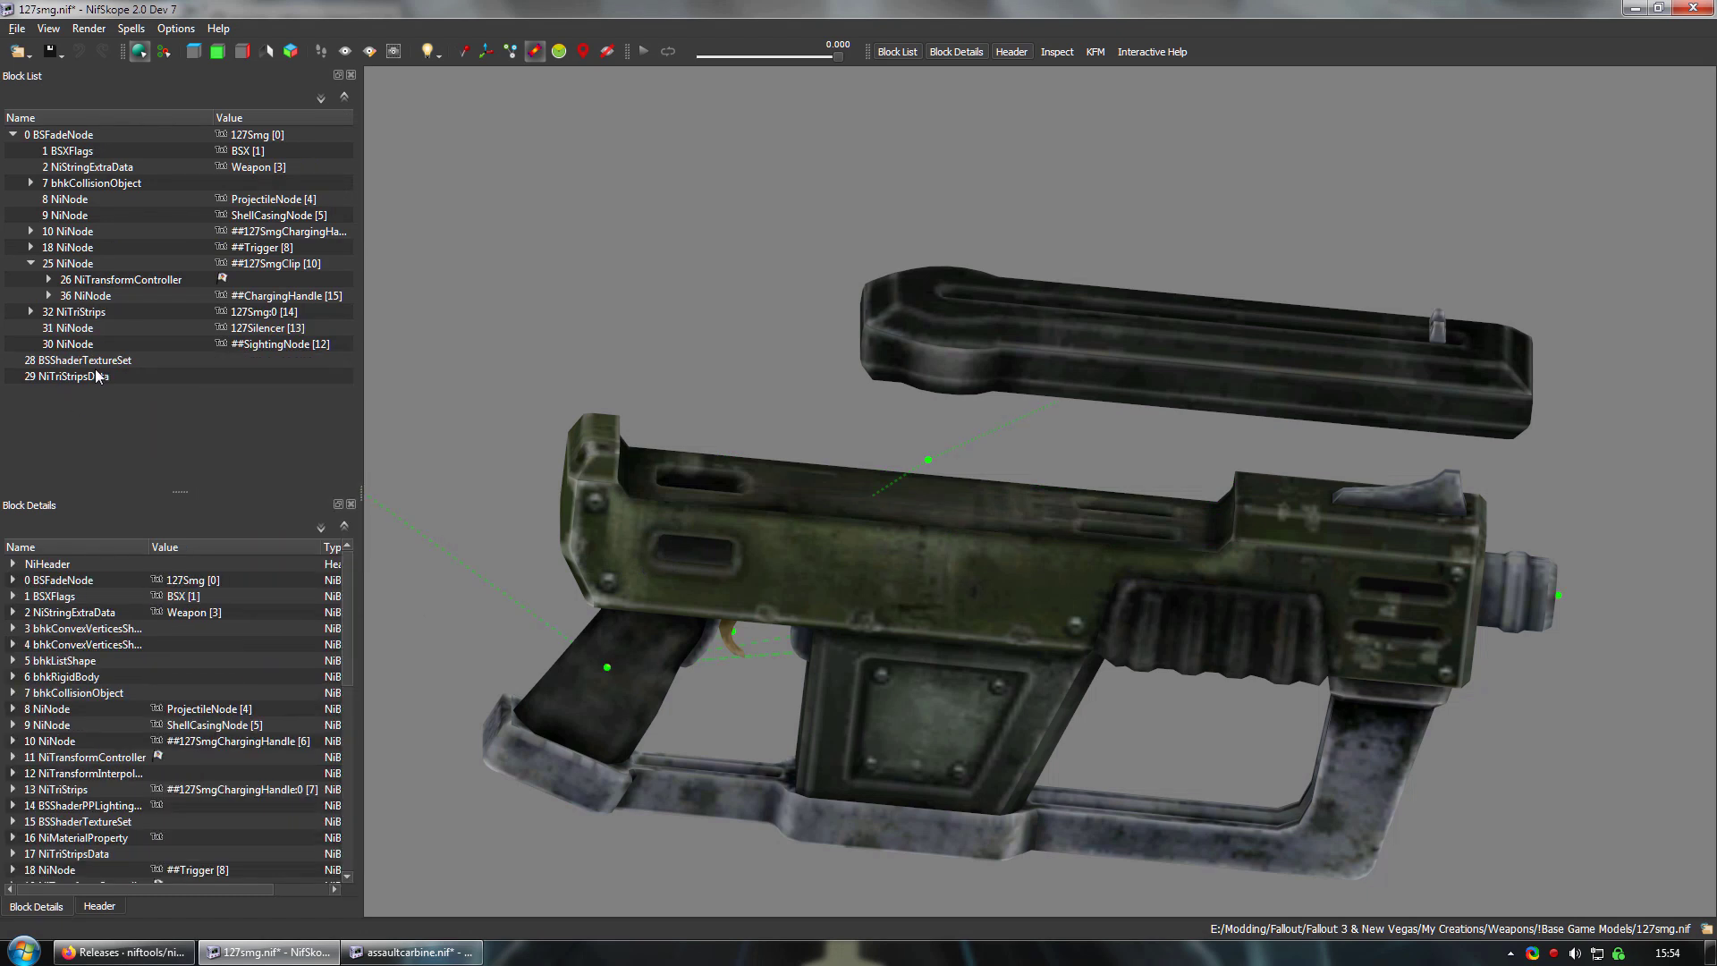
pyautogui.rightClick(85, 355)
pyautogui.click(237, 371)
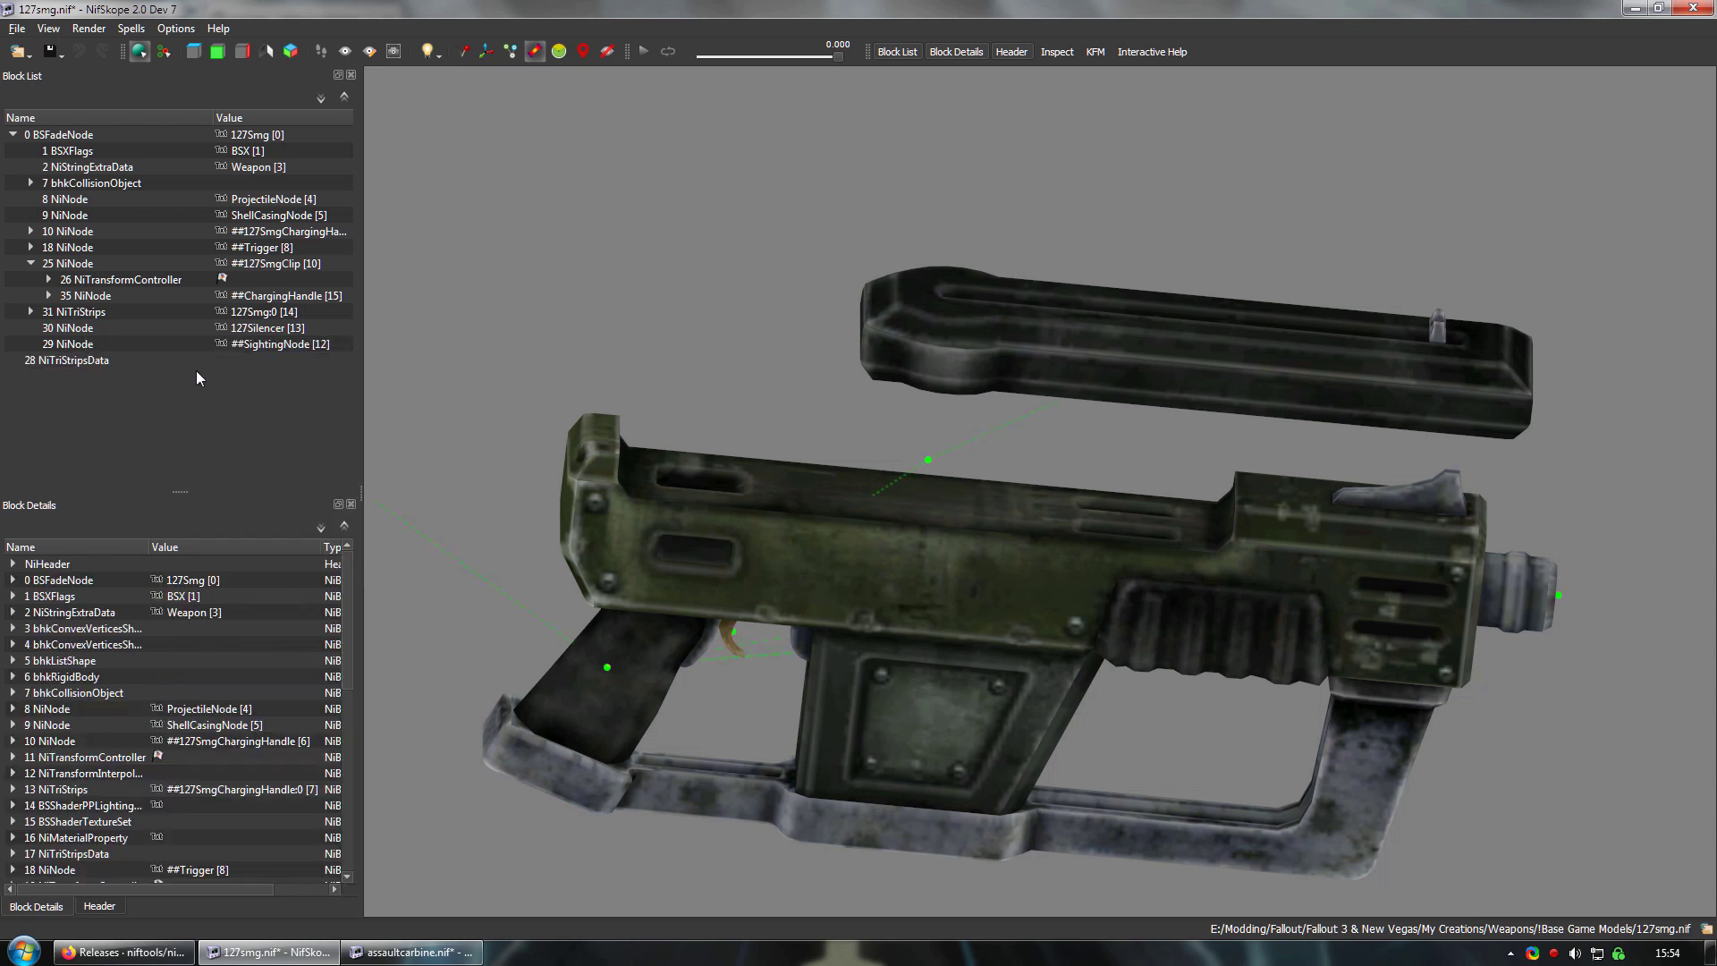
pyautogui.rightClick(85, 360)
pyautogui.click(235, 374)
# Step: Set the charging handle's translation X, Y and Z to 0 so it sits on the gun
pyautogui.click(896, 336)
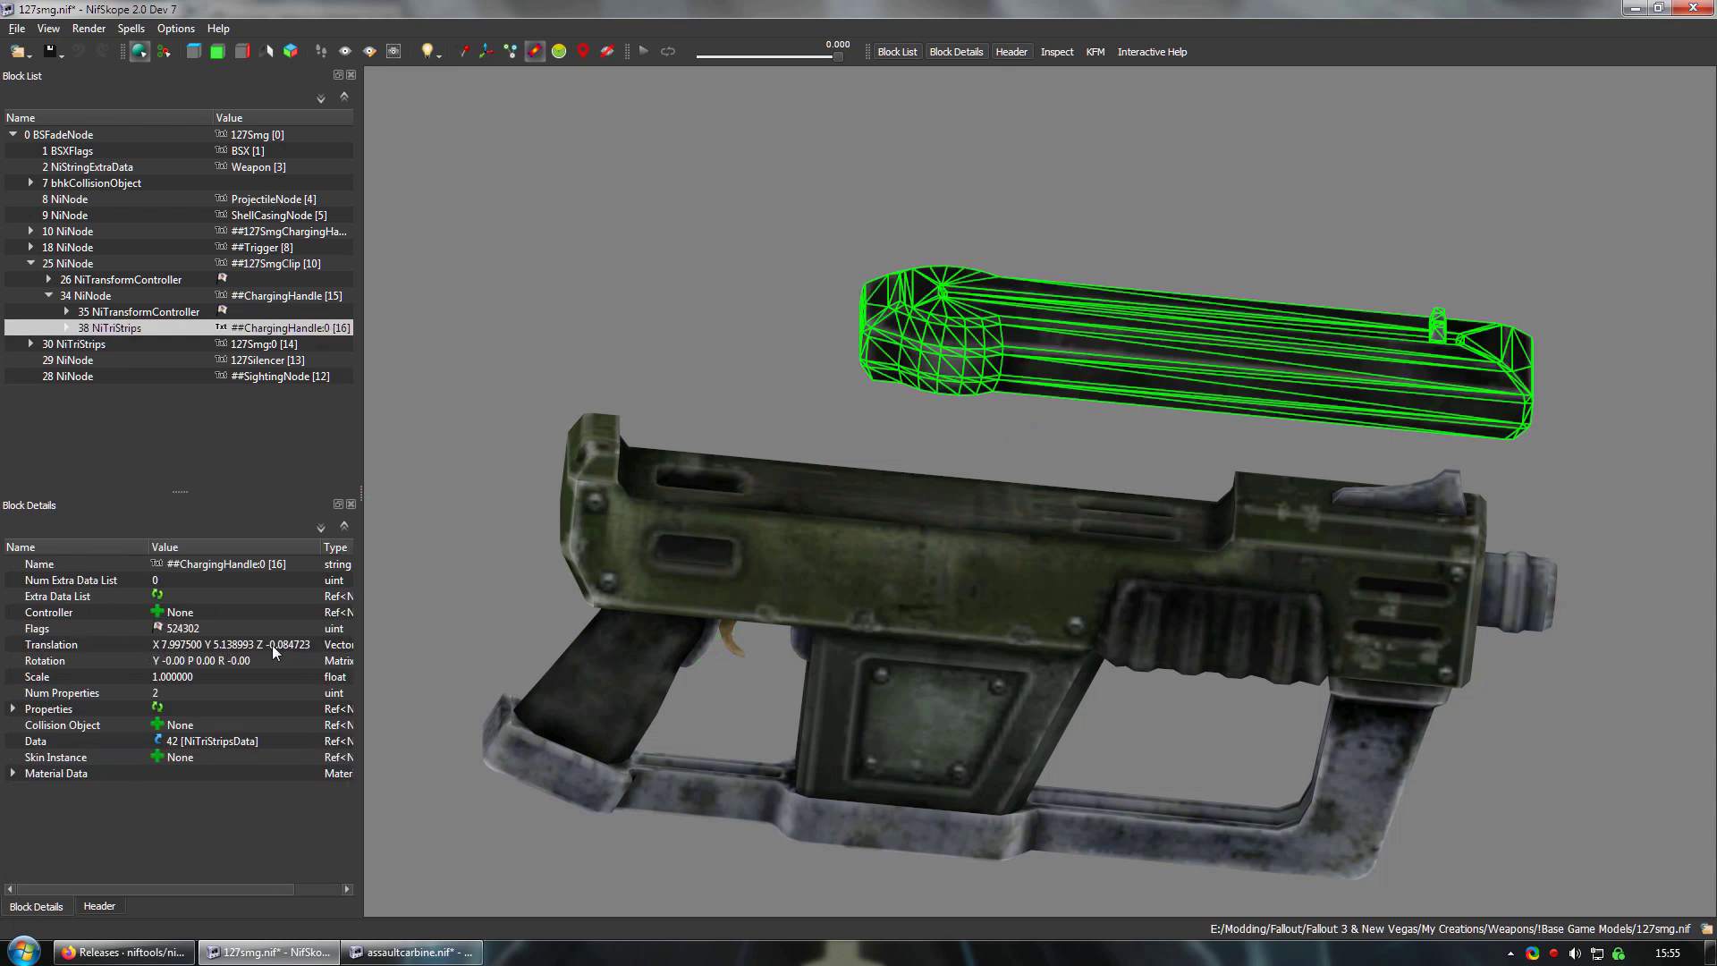
pyautogui.doubleClick(215, 645)
pyautogui.write('0')
pyautogui.press('Tab')
pyautogui.write('0')
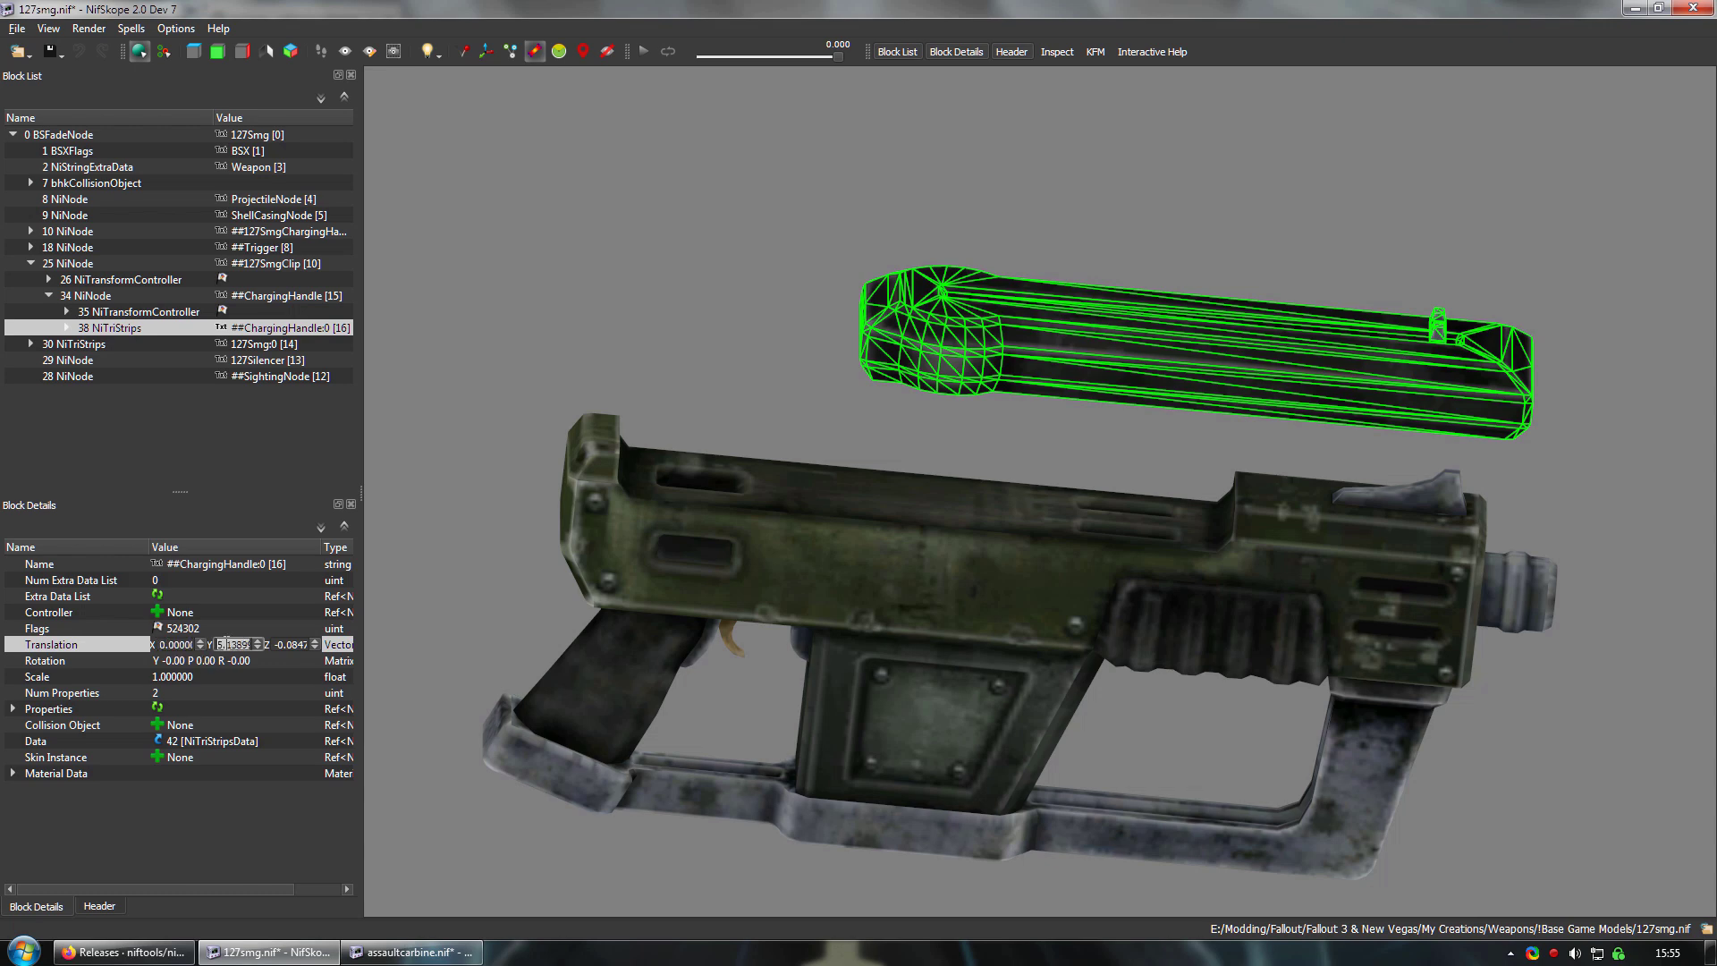
pyautogui.press('Tab')
pyautogui.write('0')
pyautogui.press('Return')
pyautogui.moveTo(469, 608); pyautogui.dragTo(787, 243)
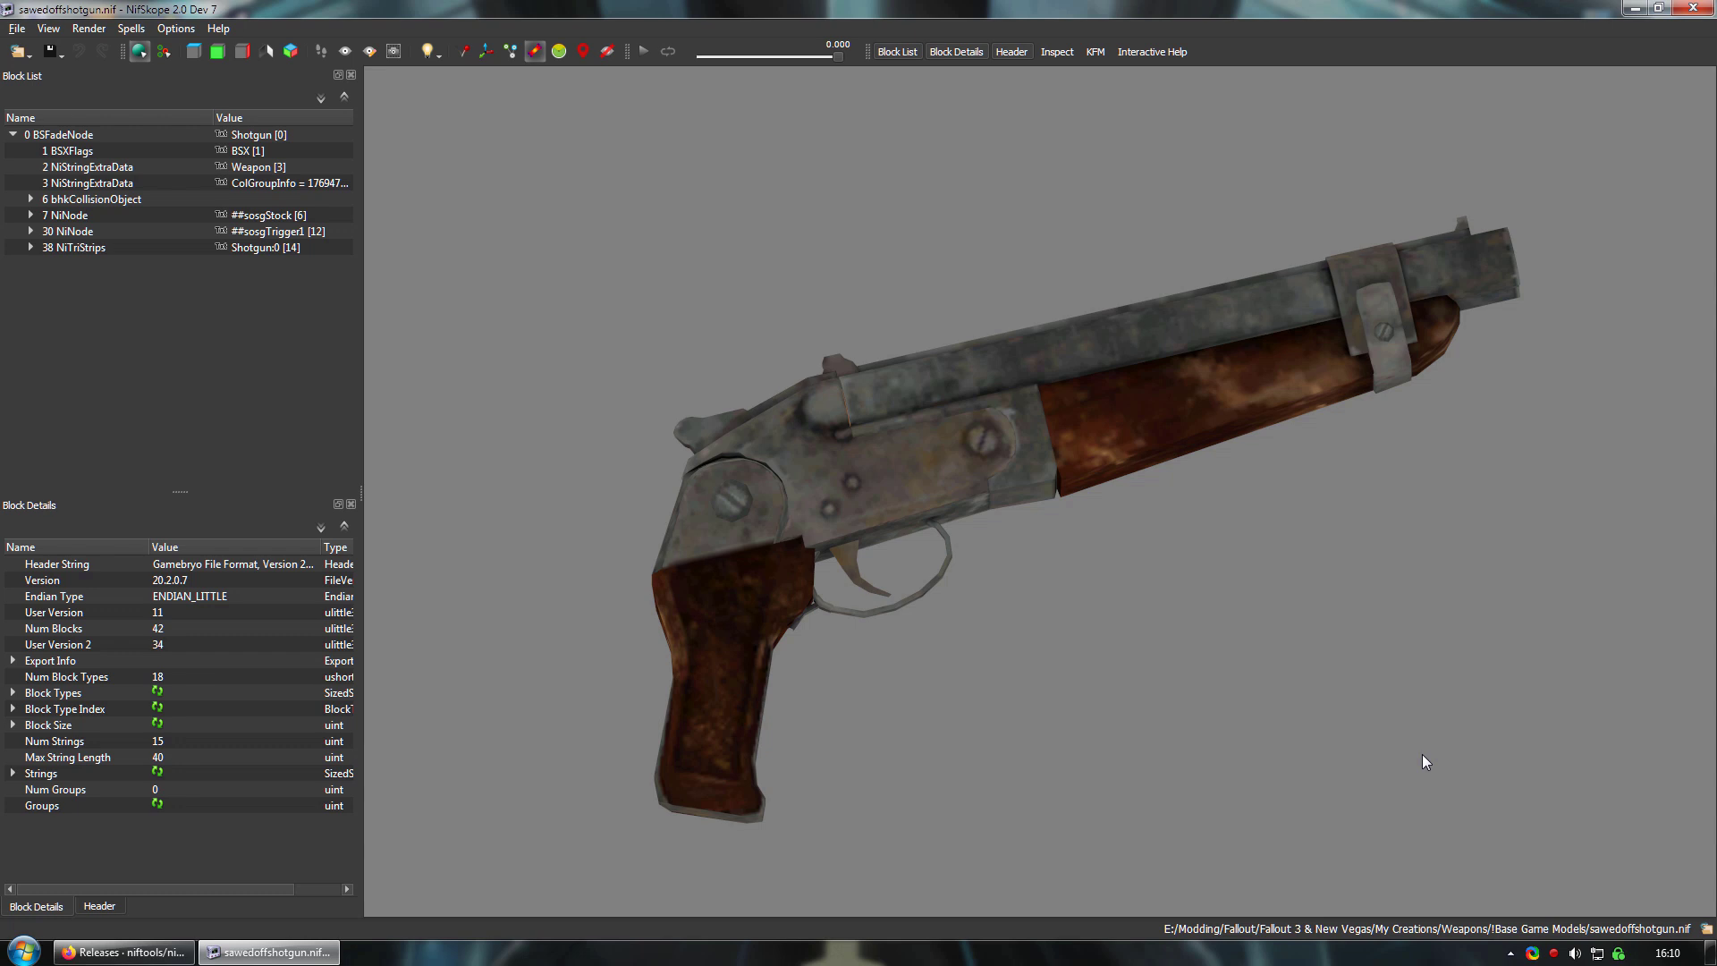
pyautogui.moveTo(1149, 601)
pyautogui.mouseDown()
pyautogui.moveTo(1130, 496)
pyautogui.moveTo(1137, 667)
pyautogui.moveTo(1255, 627)
pyautogui.moveTo(1316, 489)
pyautogui.moveTo(1199, 447)
pyautogui.moveTo(1139, 630)
pyautogui.mouseUp()
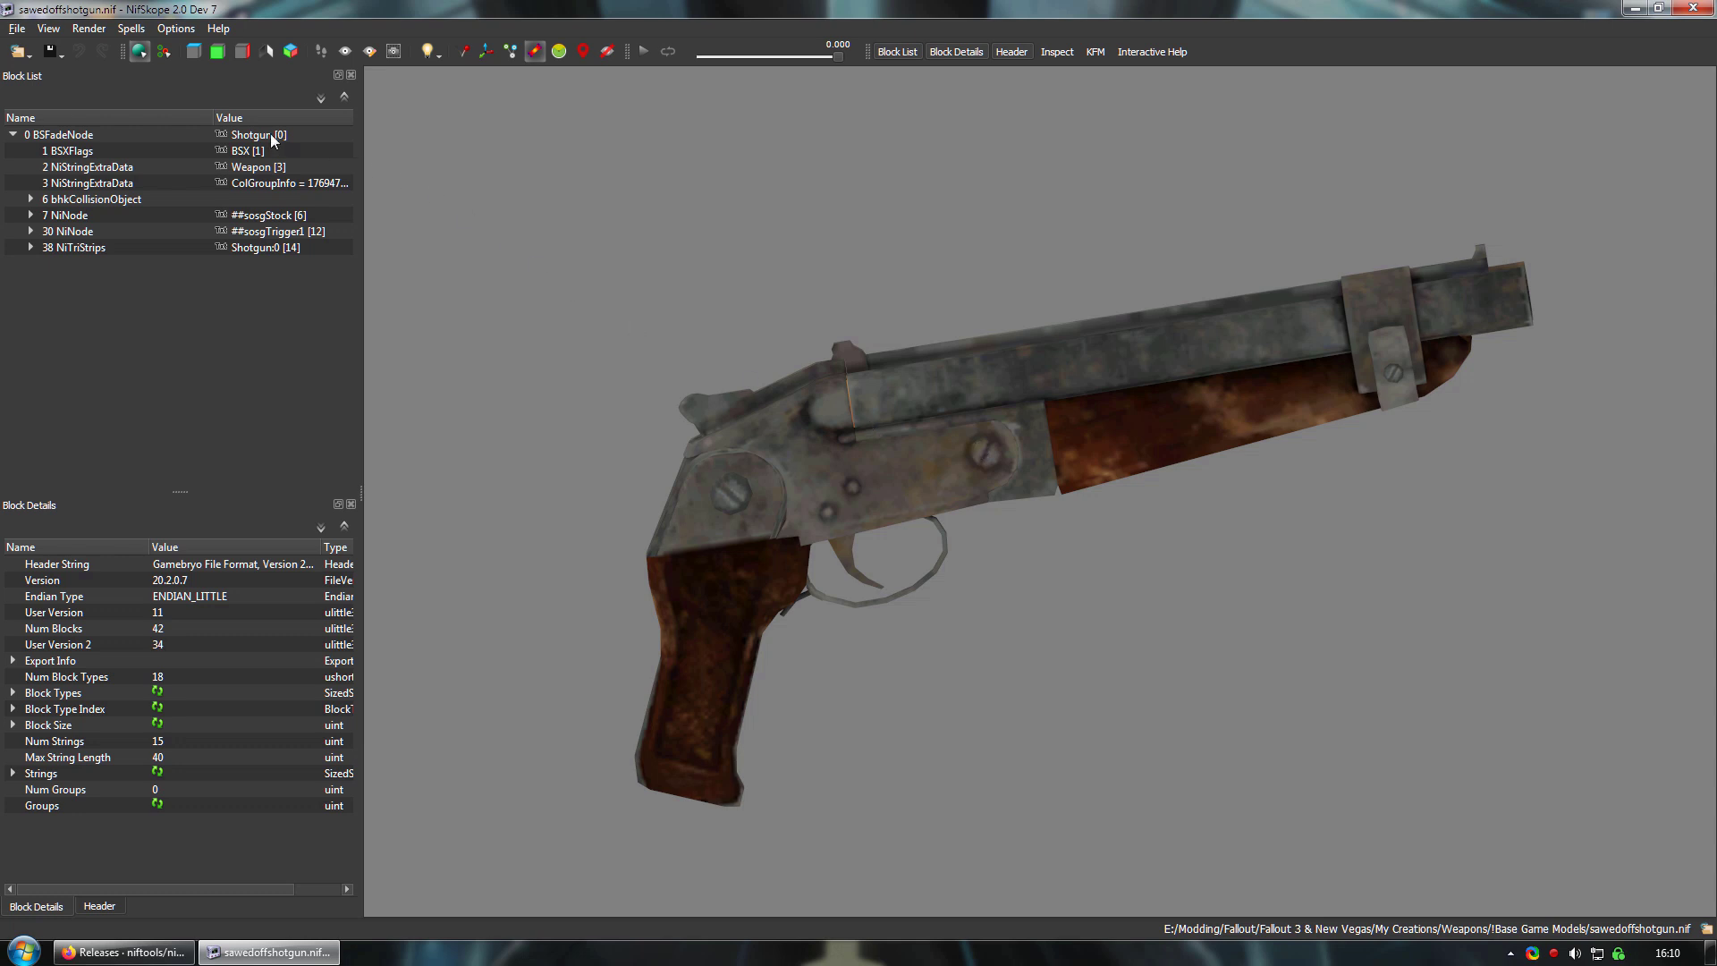
# Step: Attach a plain NiNode as a child of the shotgun's 0 BSFadeNode root
pyautogui.rightClick(71, 137)
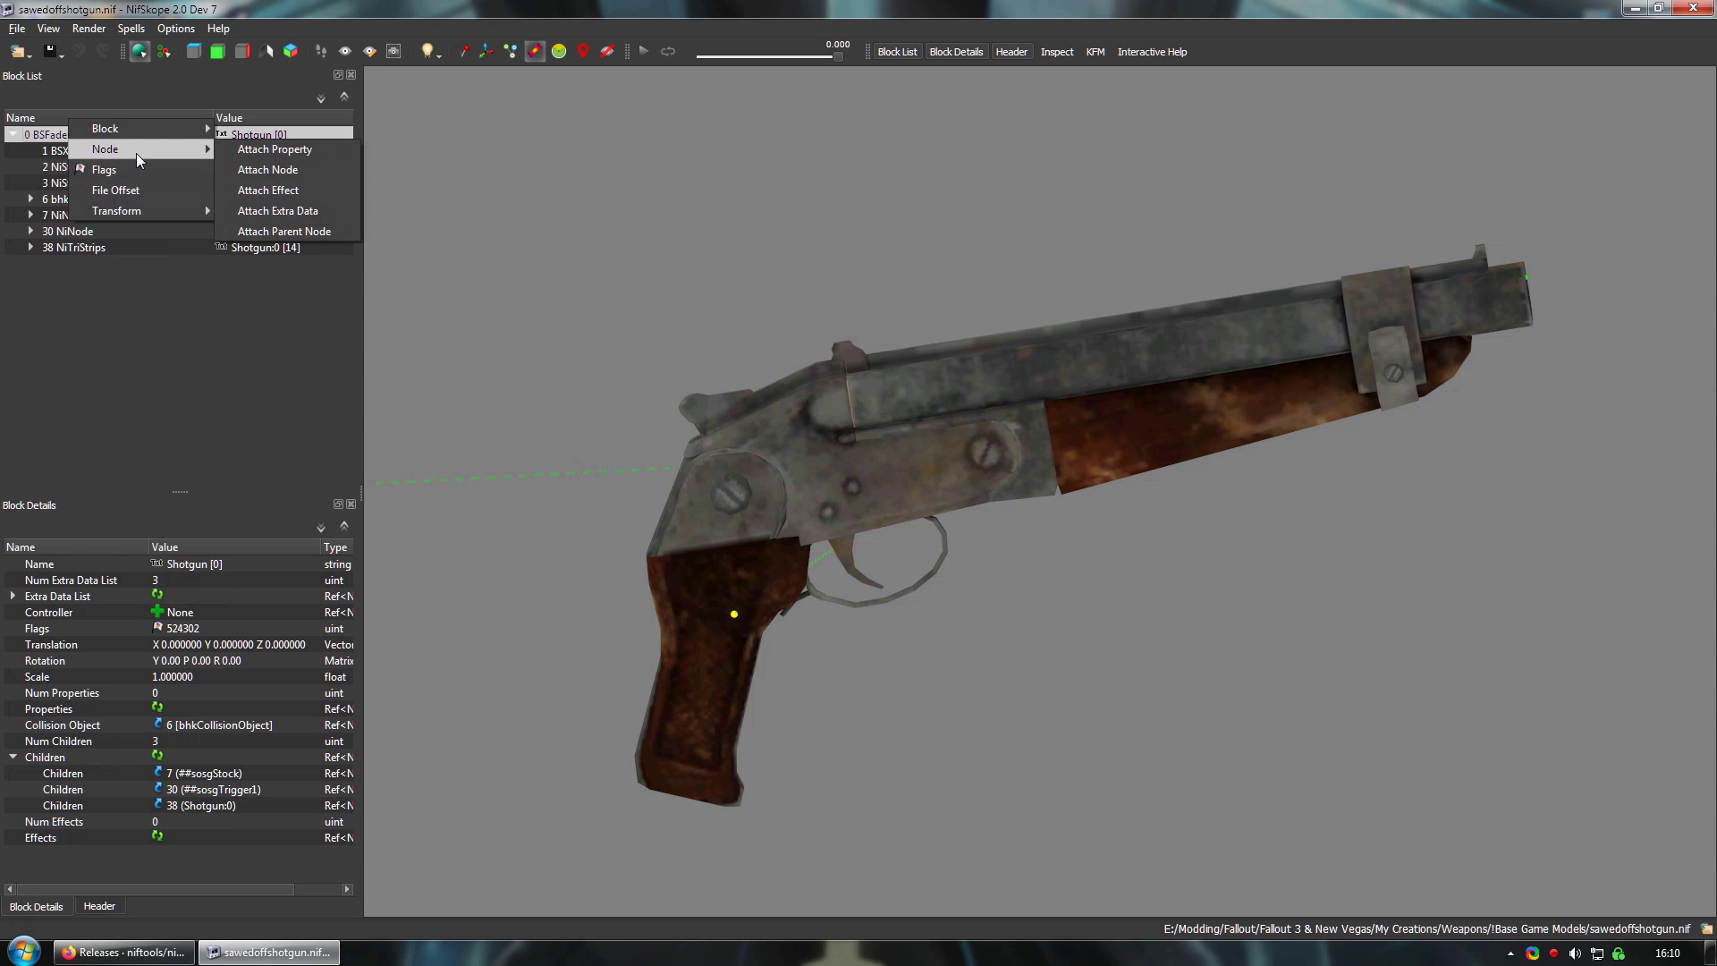
pyautogui.click(265, 177)
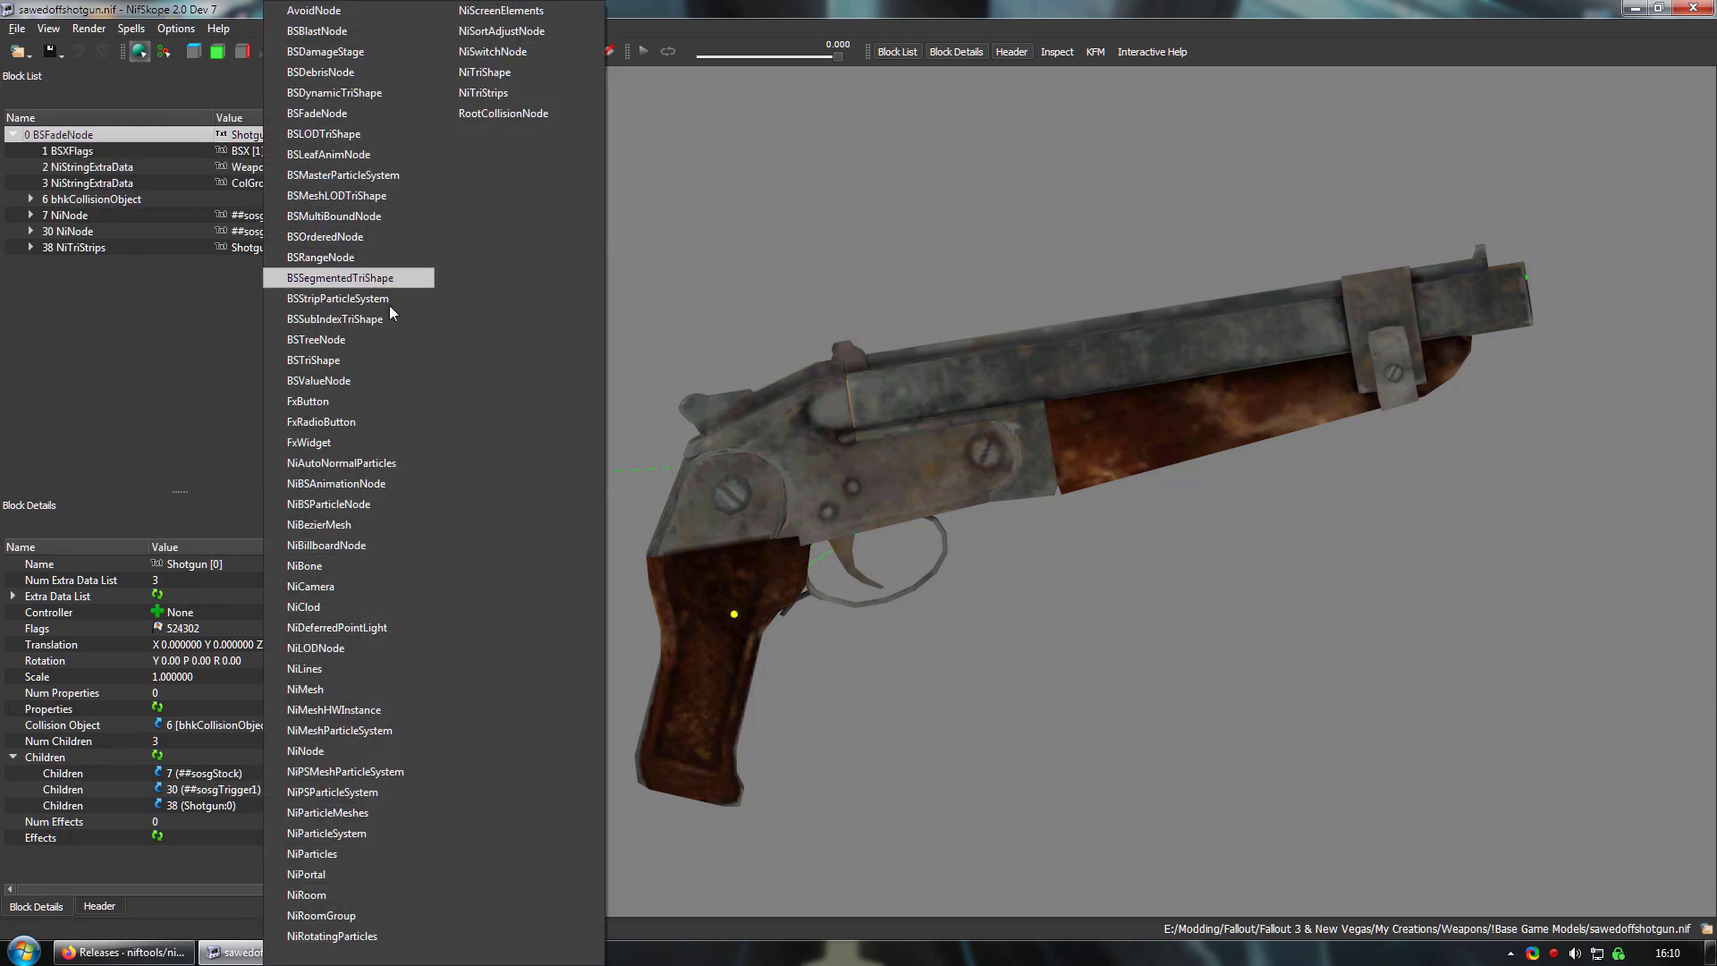
pyautogui.click(323, 754)
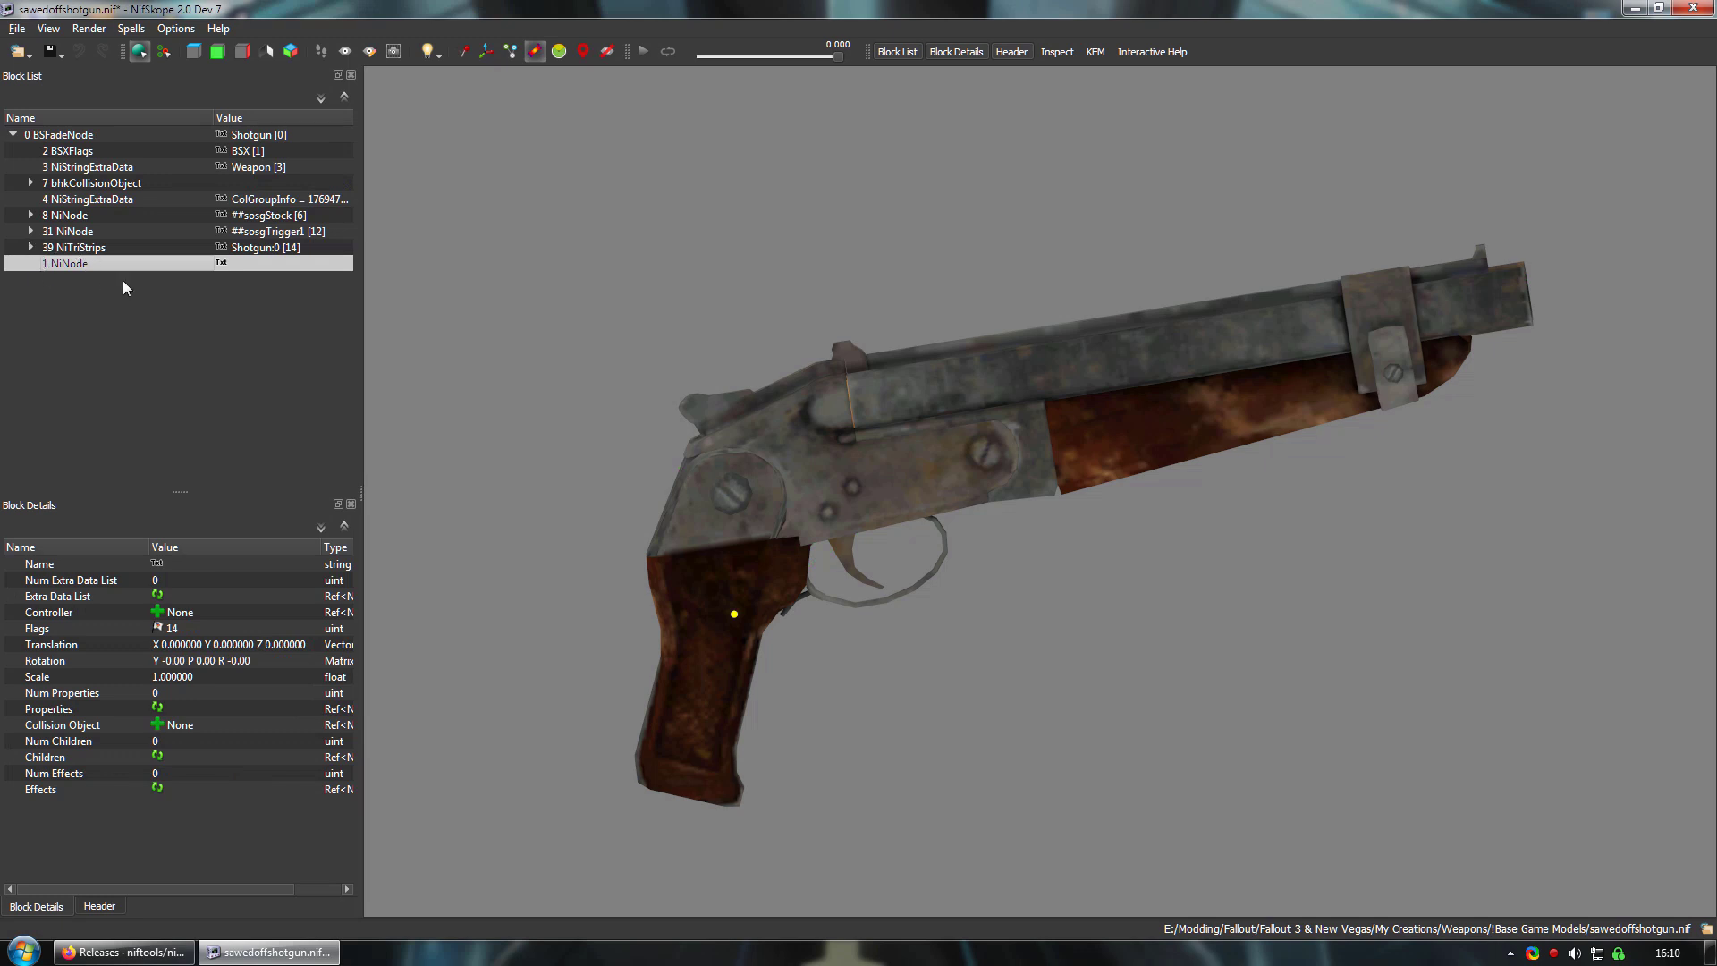
# Step: Change the new NiNode's Name value to 'Placement'
pyautogui.doubleClick(160, 562)
pyautogui.write('Placement')
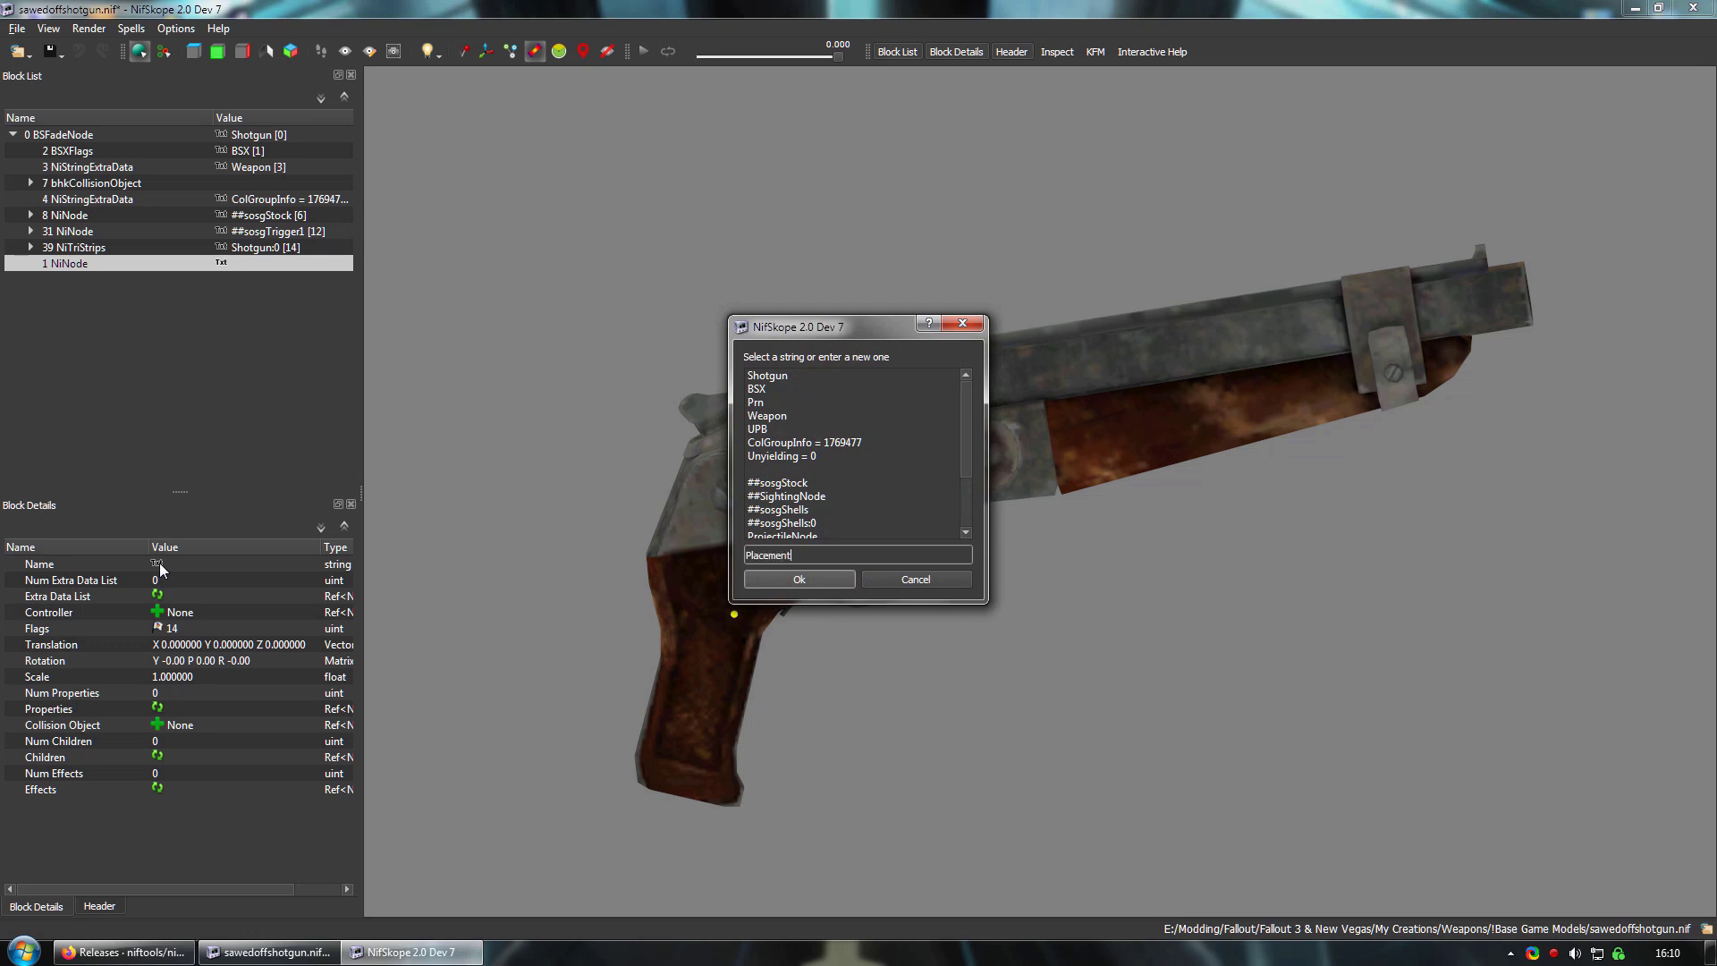
pyautogui.press('Return')
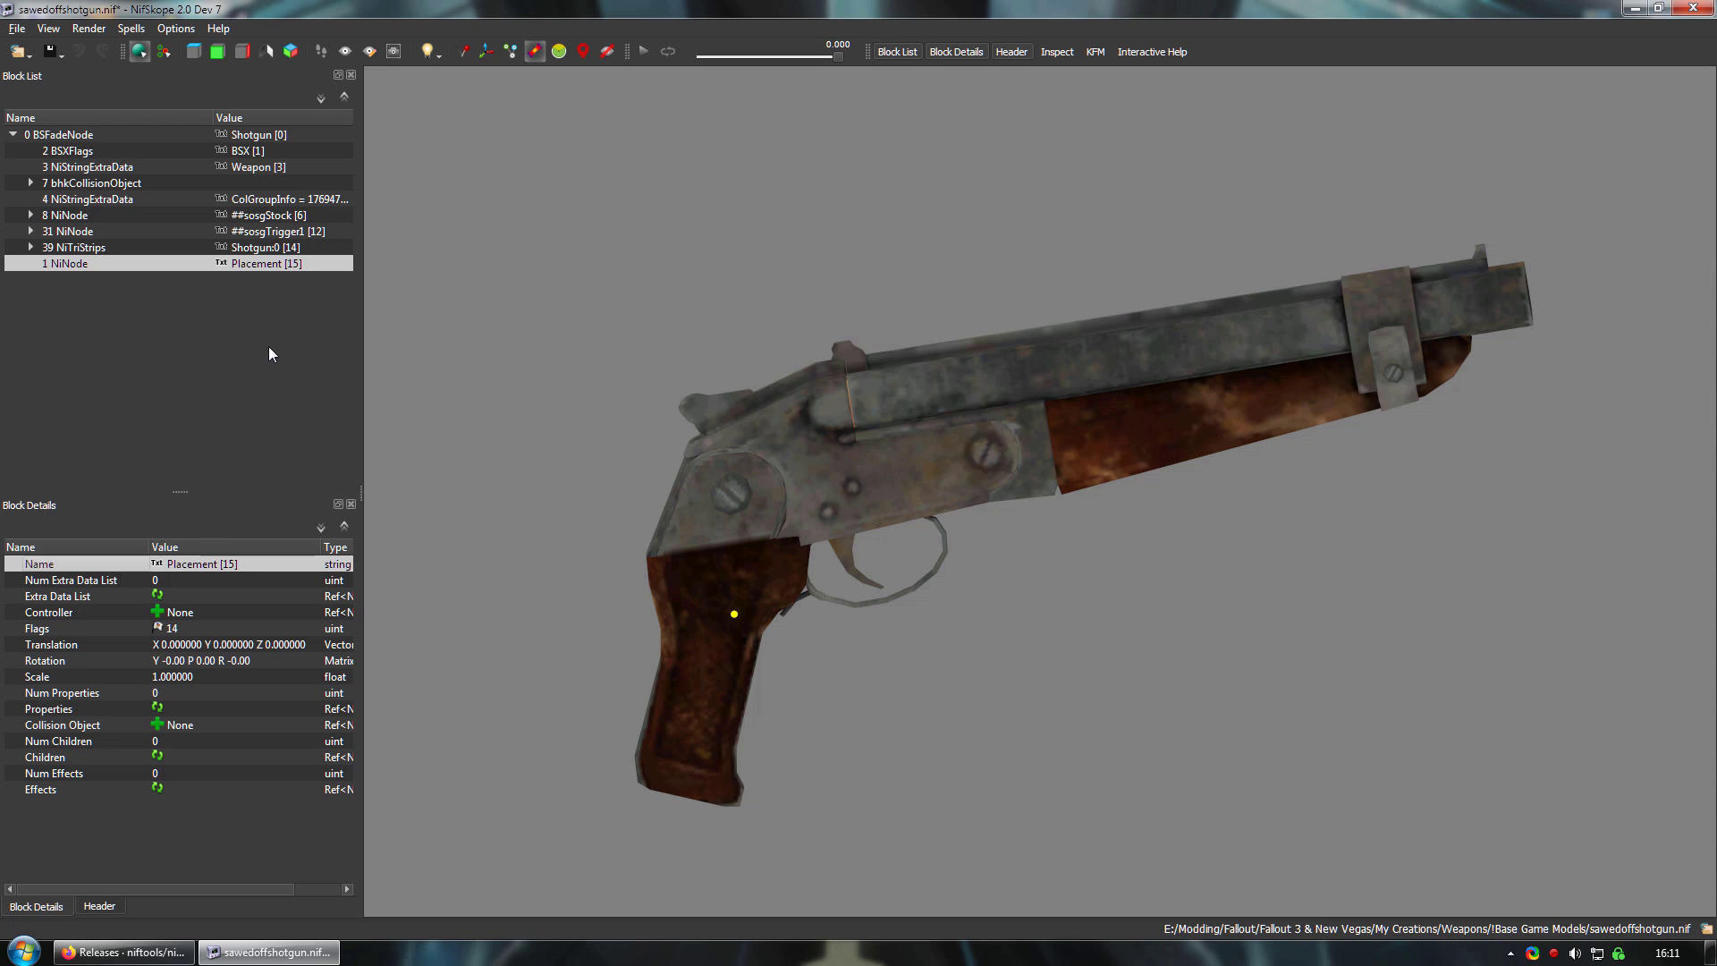
# Step: Copy the ##sosgStock branch and paste it under the Placement node
pyautogui.click(253, 218)
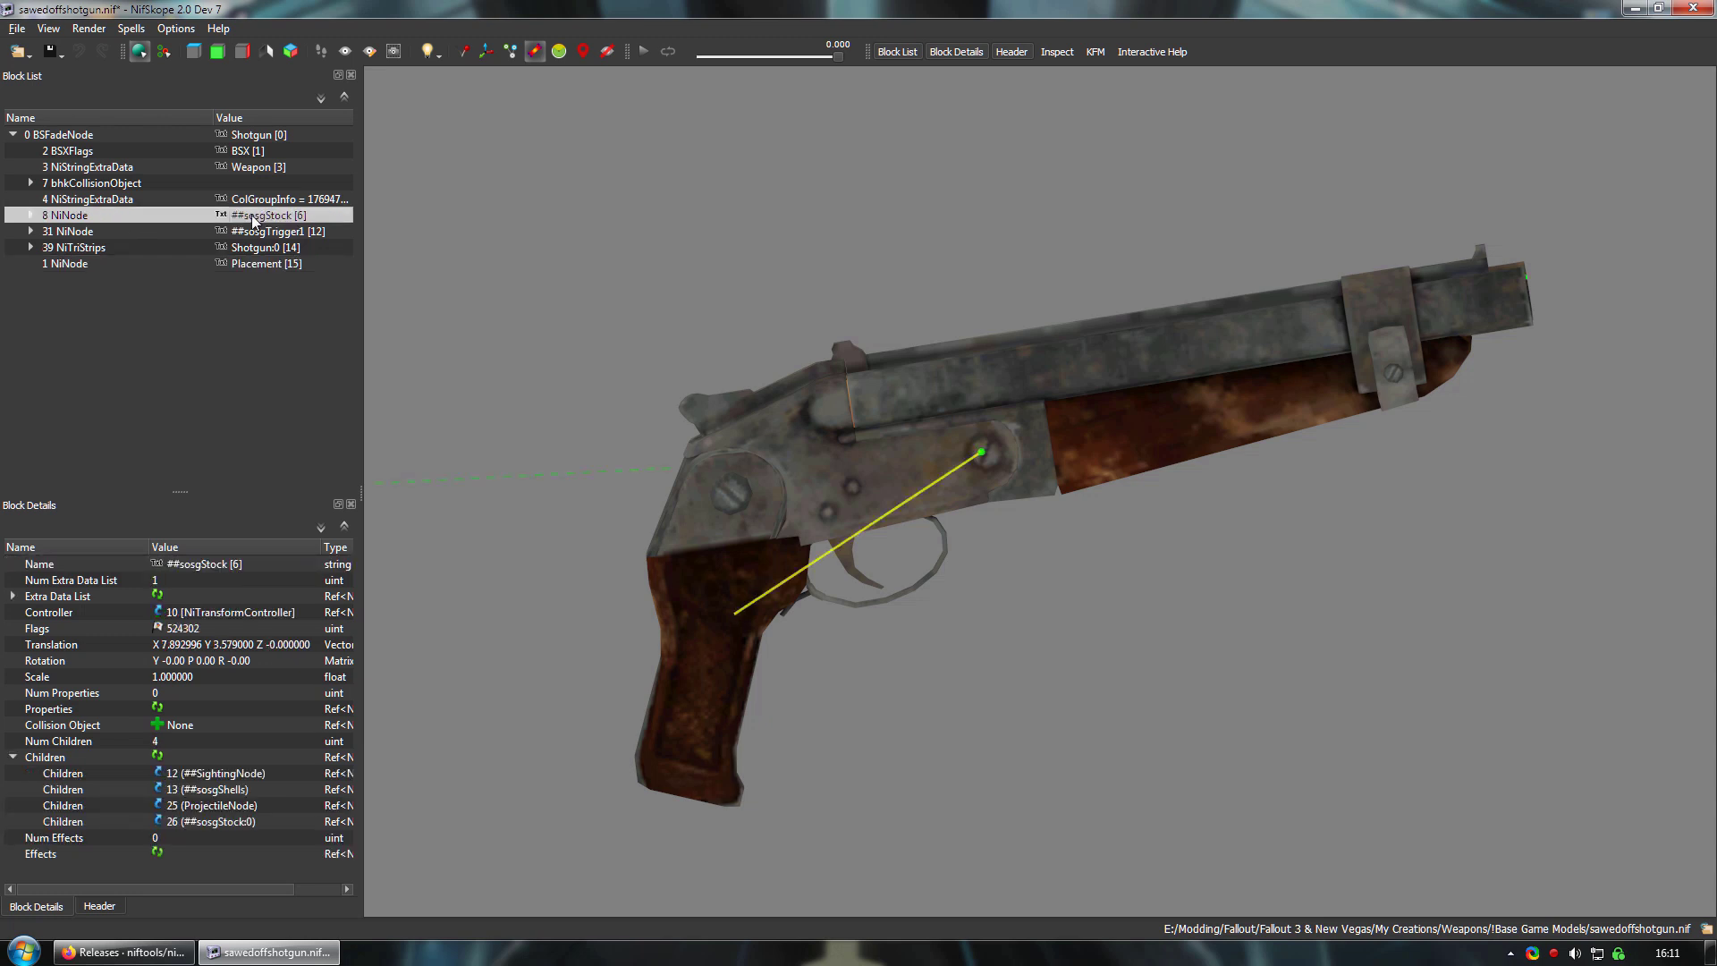
pyautogui.rightClick(65, 219)
pyautogui.moveTo(200, 204)
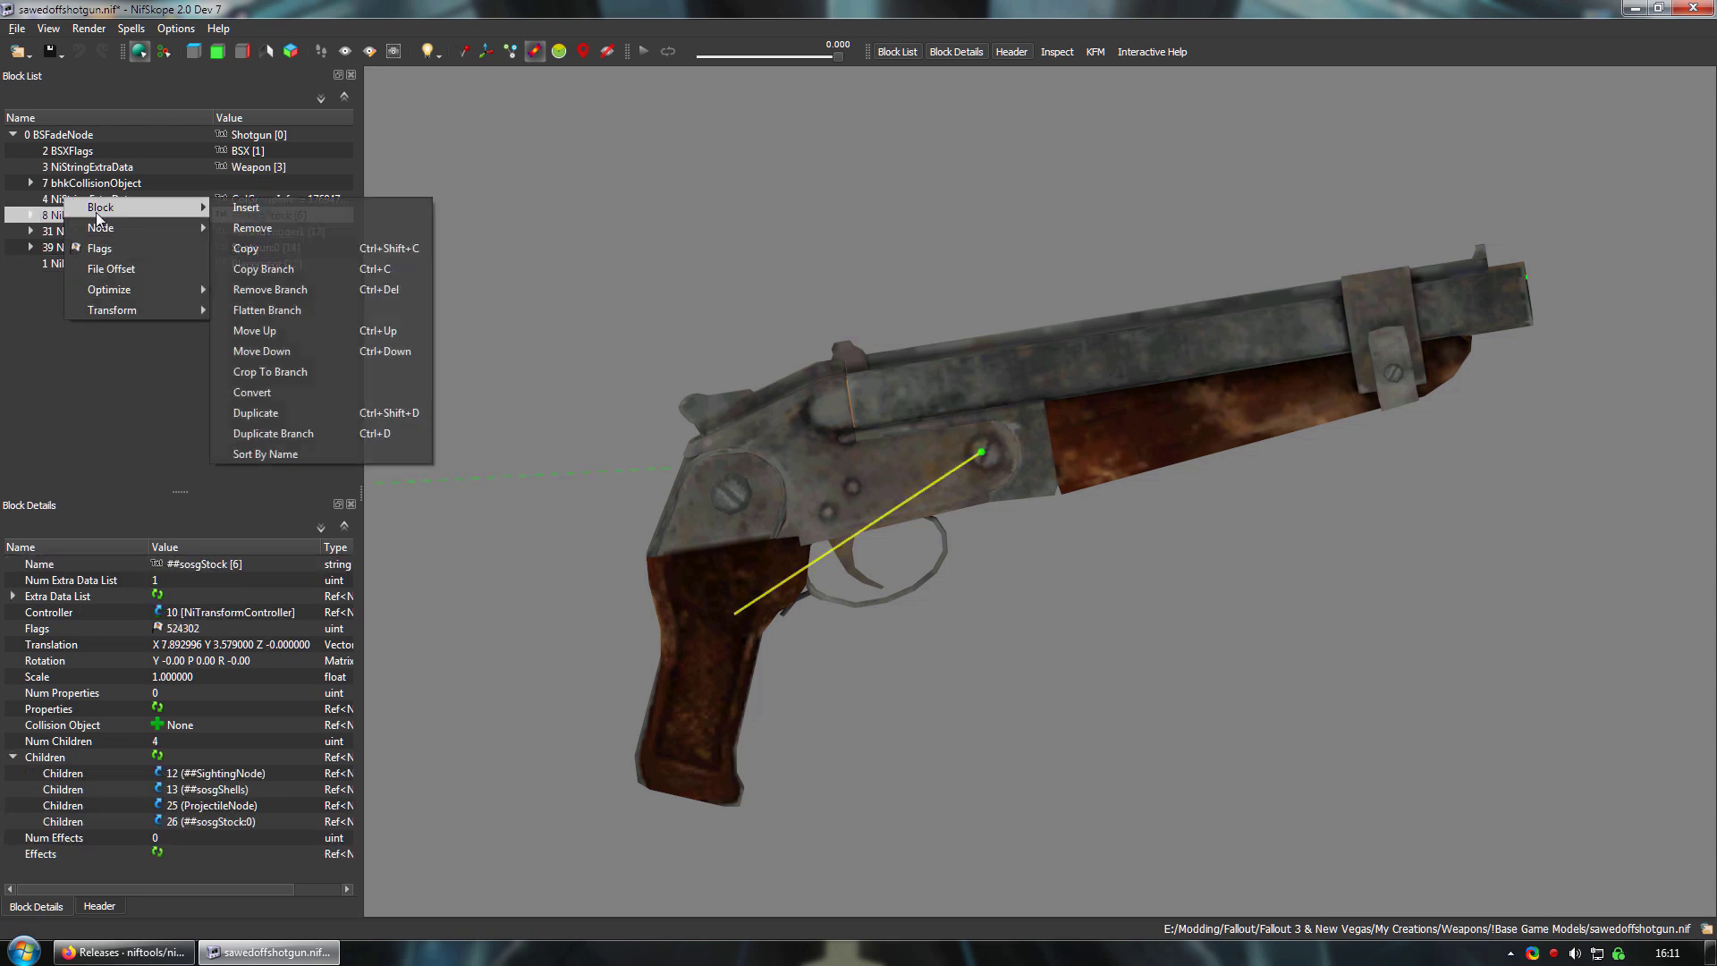
pyautogui.click(287, 267)
pyautogui.rightClick(62, 262)
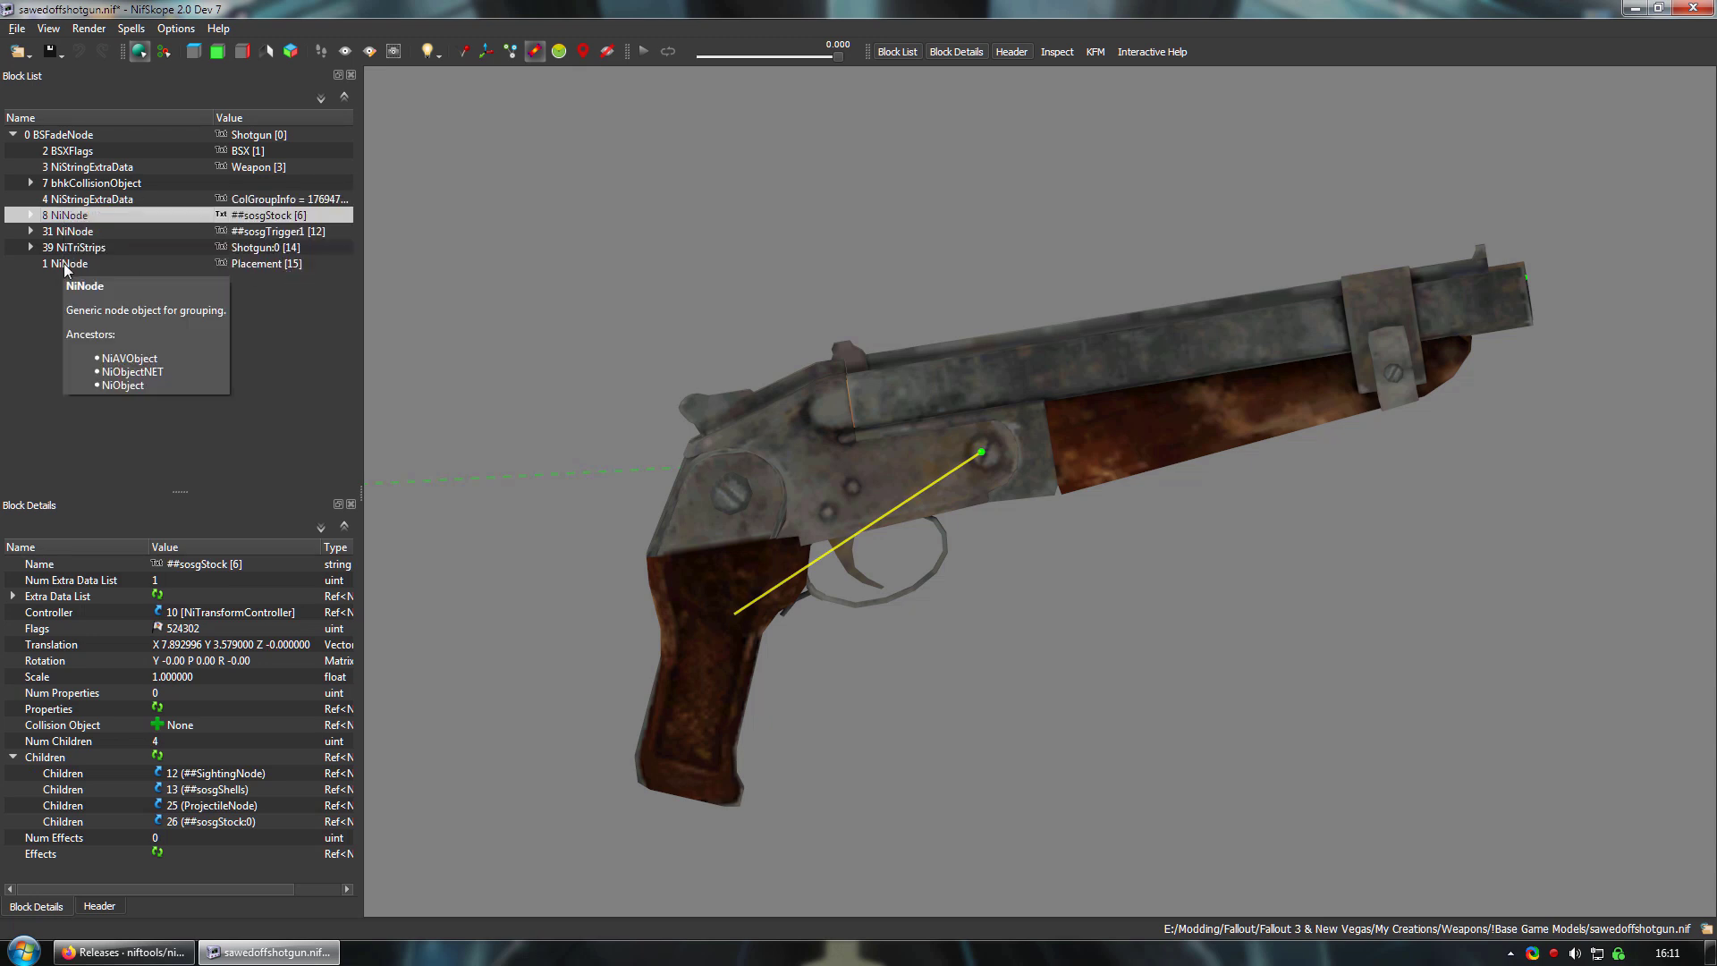
pyautogui.click(62, 263)
pyautogui.rightClick(63, 263)
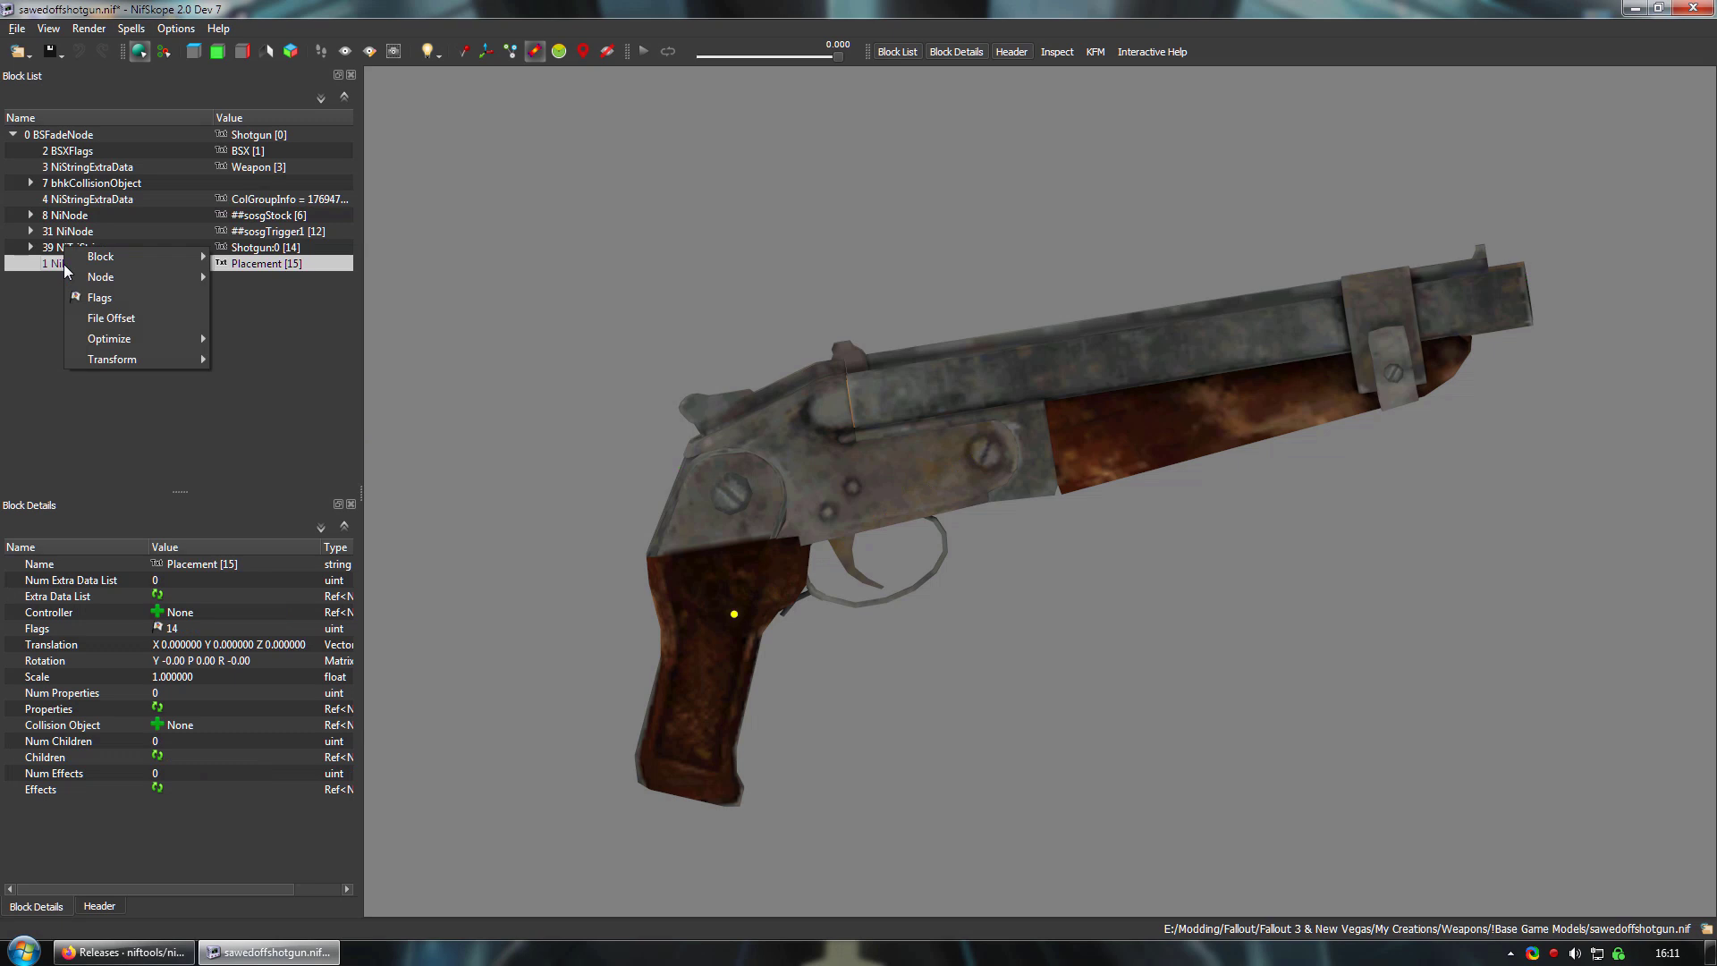
pyautogui.moveTo(144, 257)
pyautogui.click(287, 339)
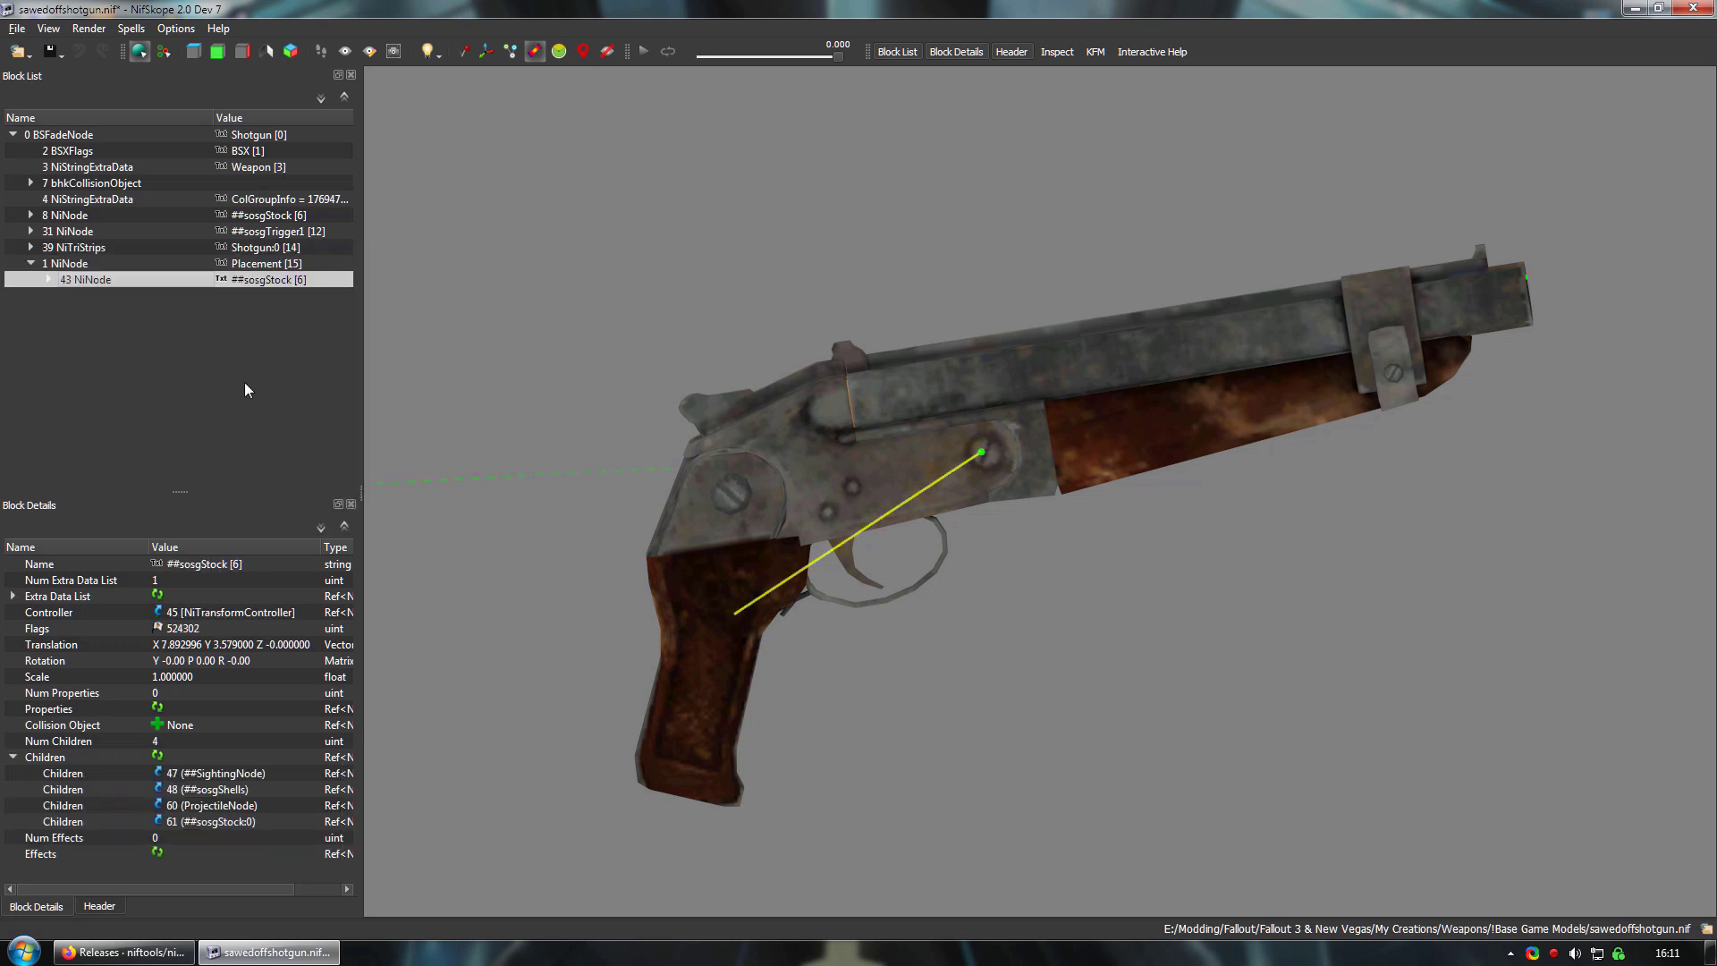
# Step: Remove the original ##sosgStock node plus leftover extra data, orphaned and shader property blocks
pyautogui.rightClick(52, 215)
pyautogui.moveTo(89, 214)
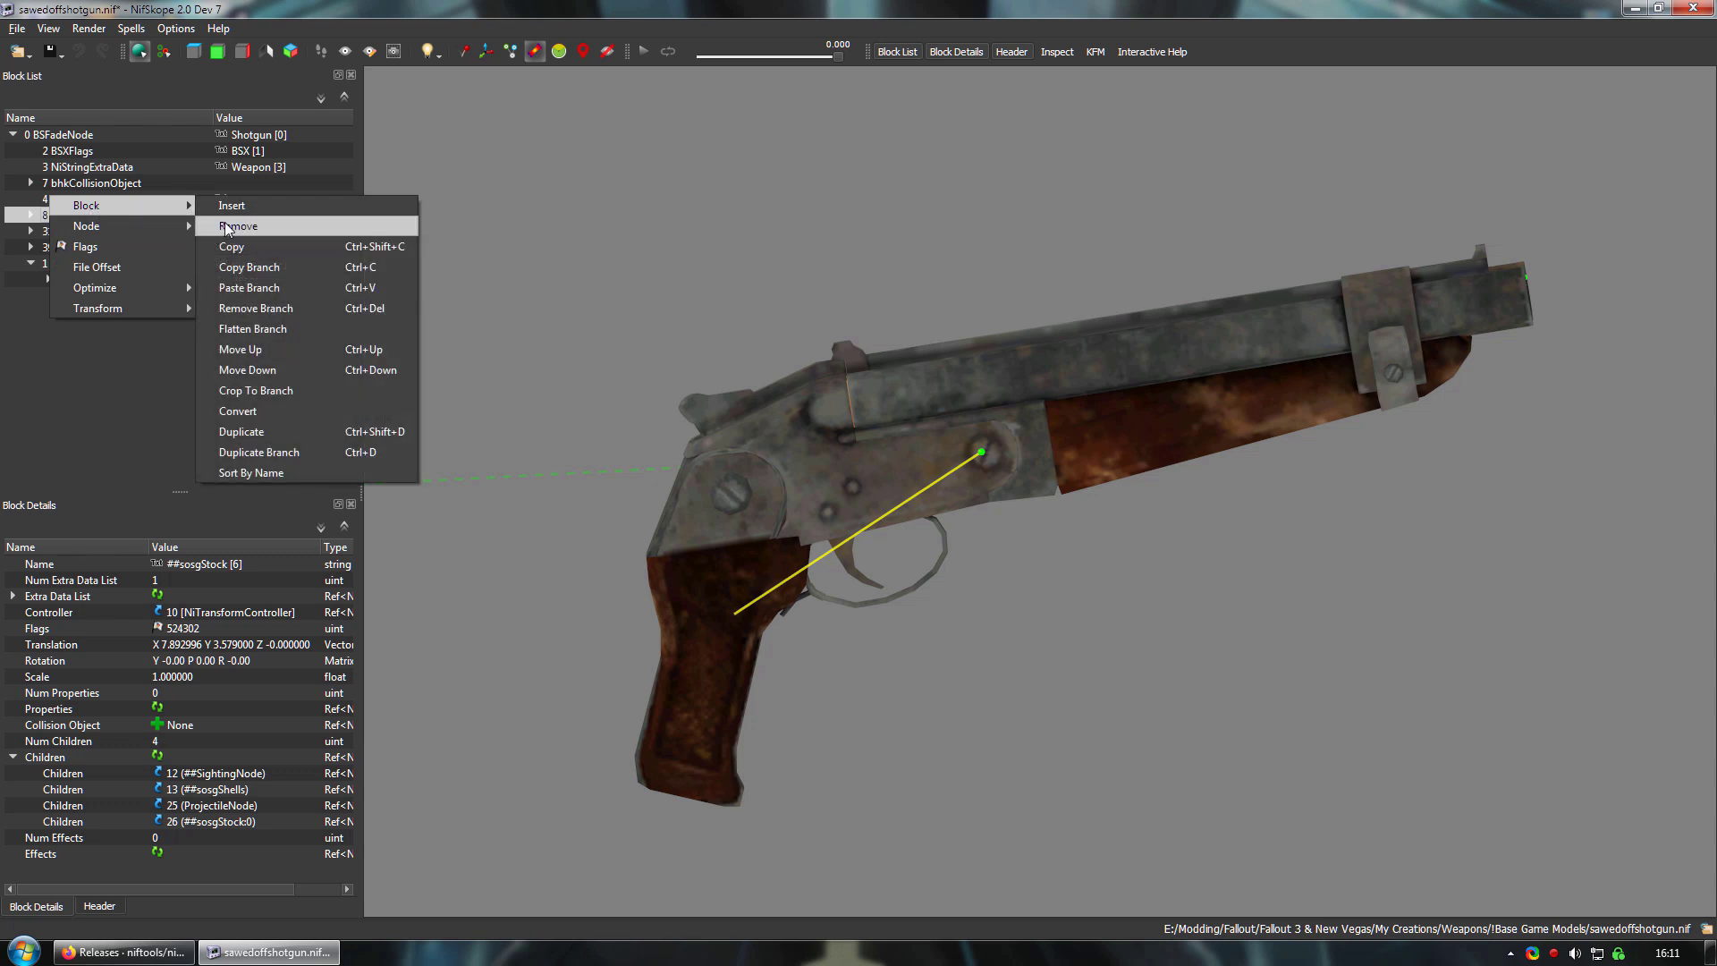
pyautogui.click(238, 226)
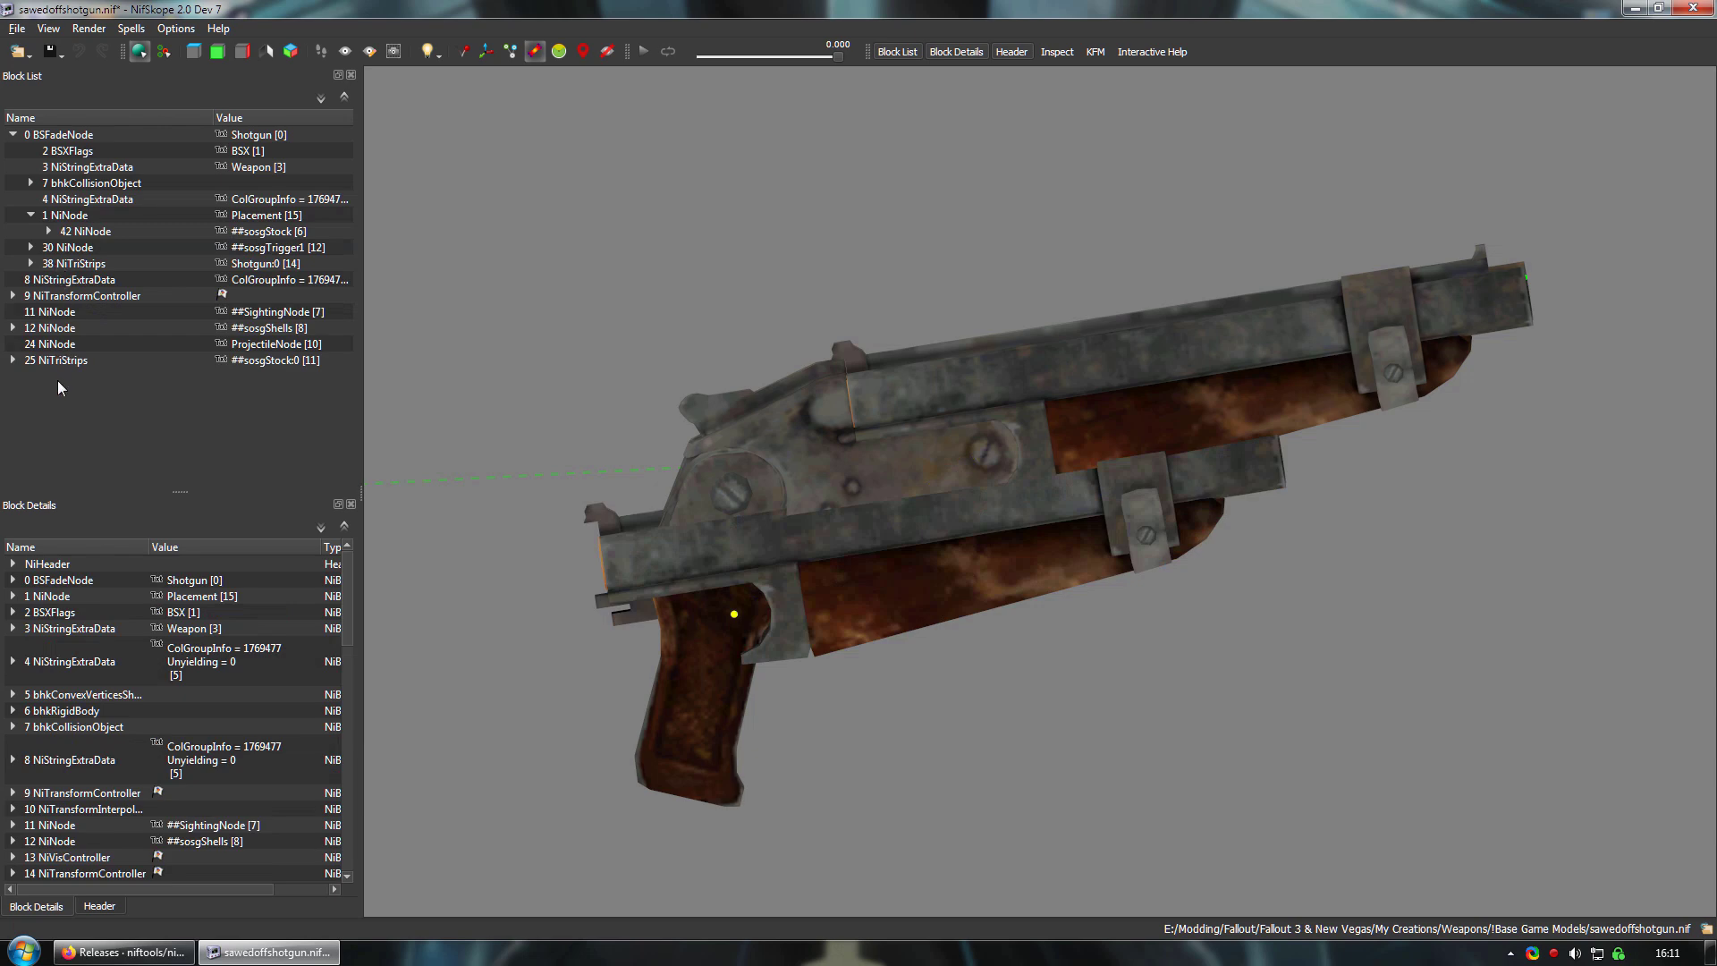
pyautogui.rightClick(51, 284)
pyautogui.click(238, 300)
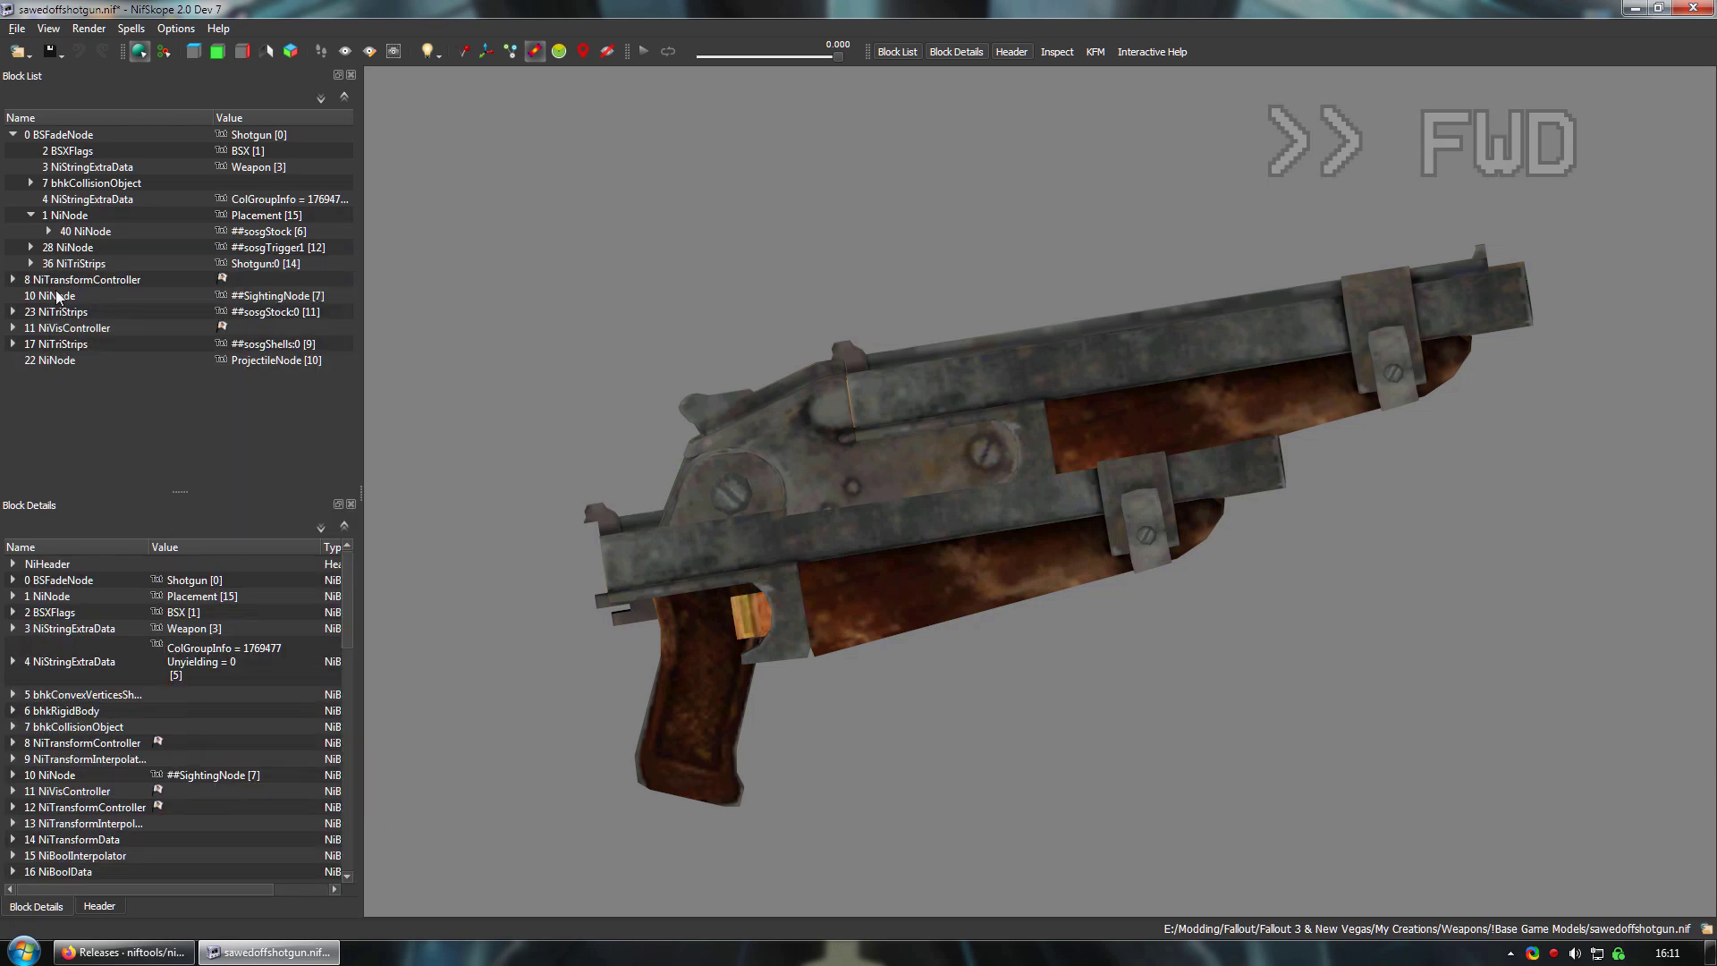
pyautogui.rightClick(51, 280)
pyautogui.moveTo(89, 279)
pyautogui.click(238, 299)
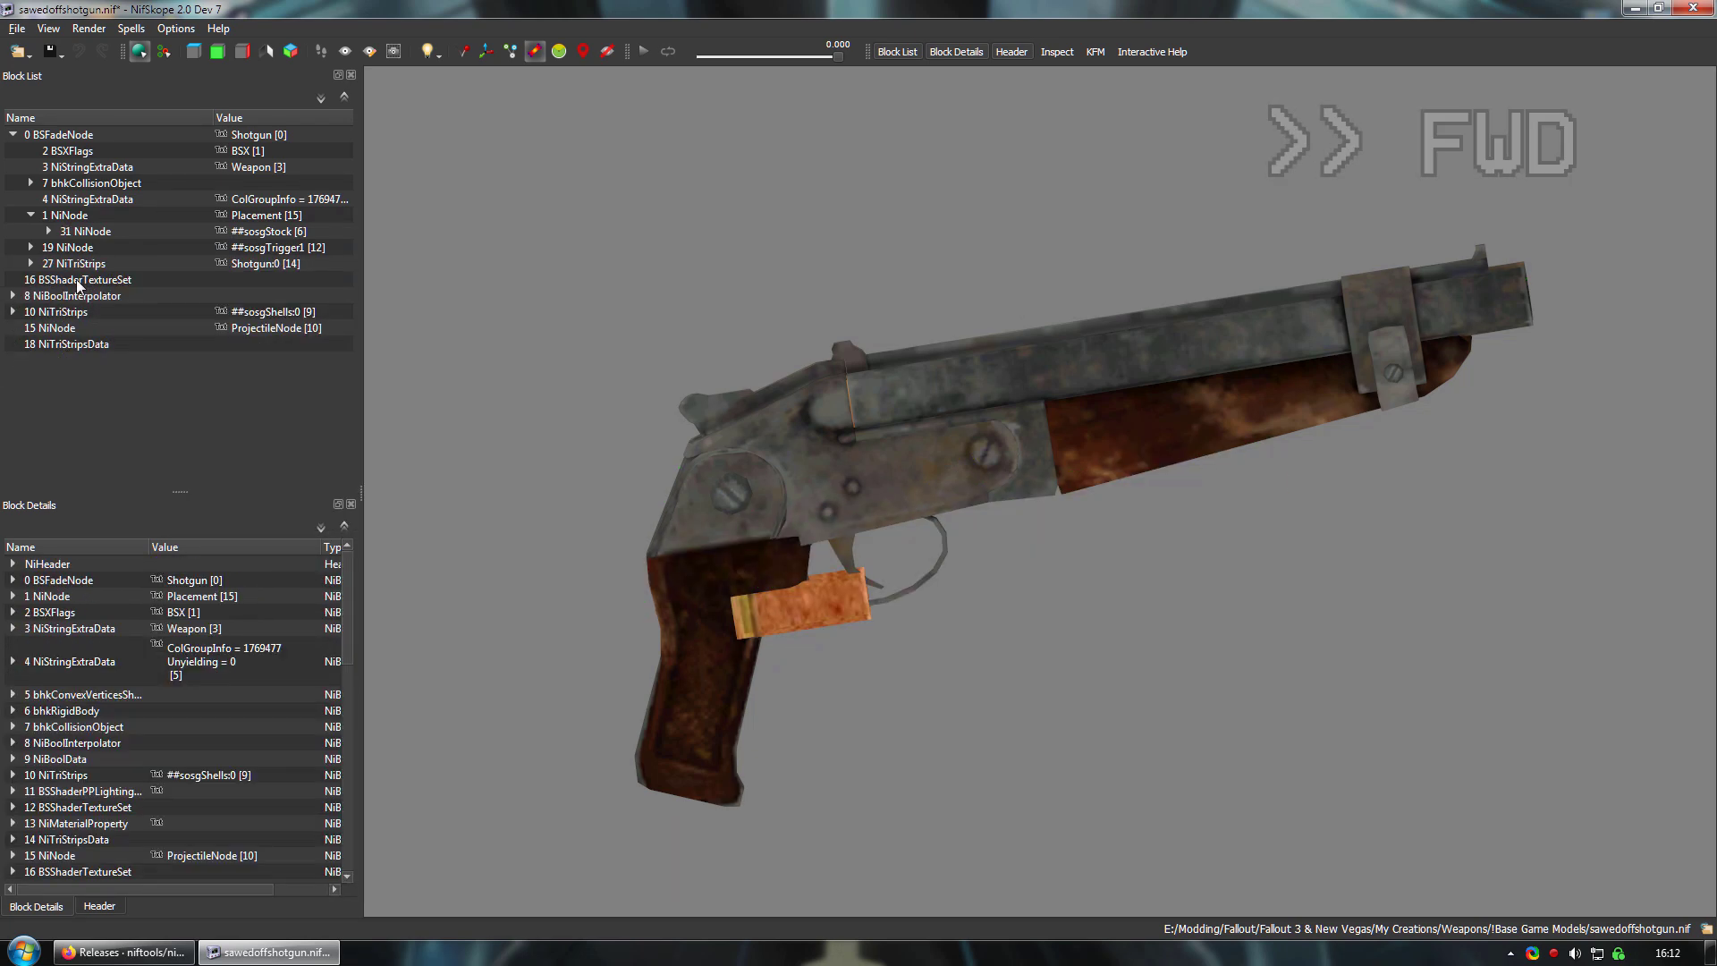
pyautogui.rightClick(90, 279)
pyautogui.click(268, 299)
pyautogui.click(89, 277)
pyautogui.rightClick(79, 281)
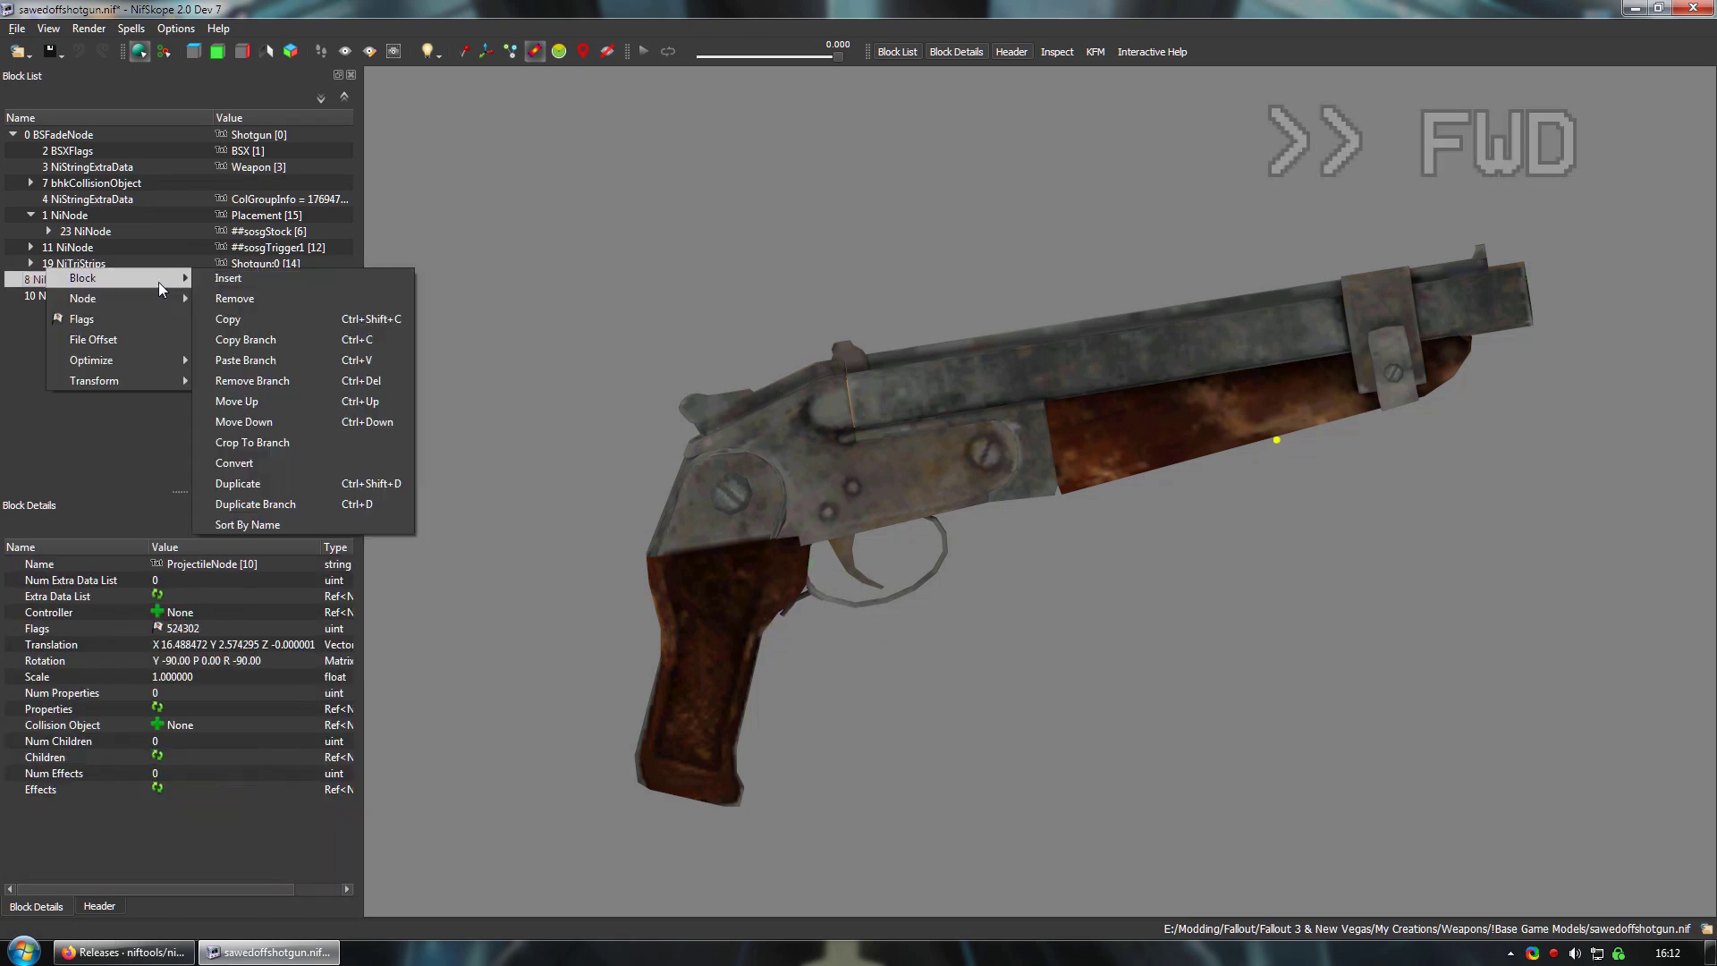
pyautogui.click(236, 309)
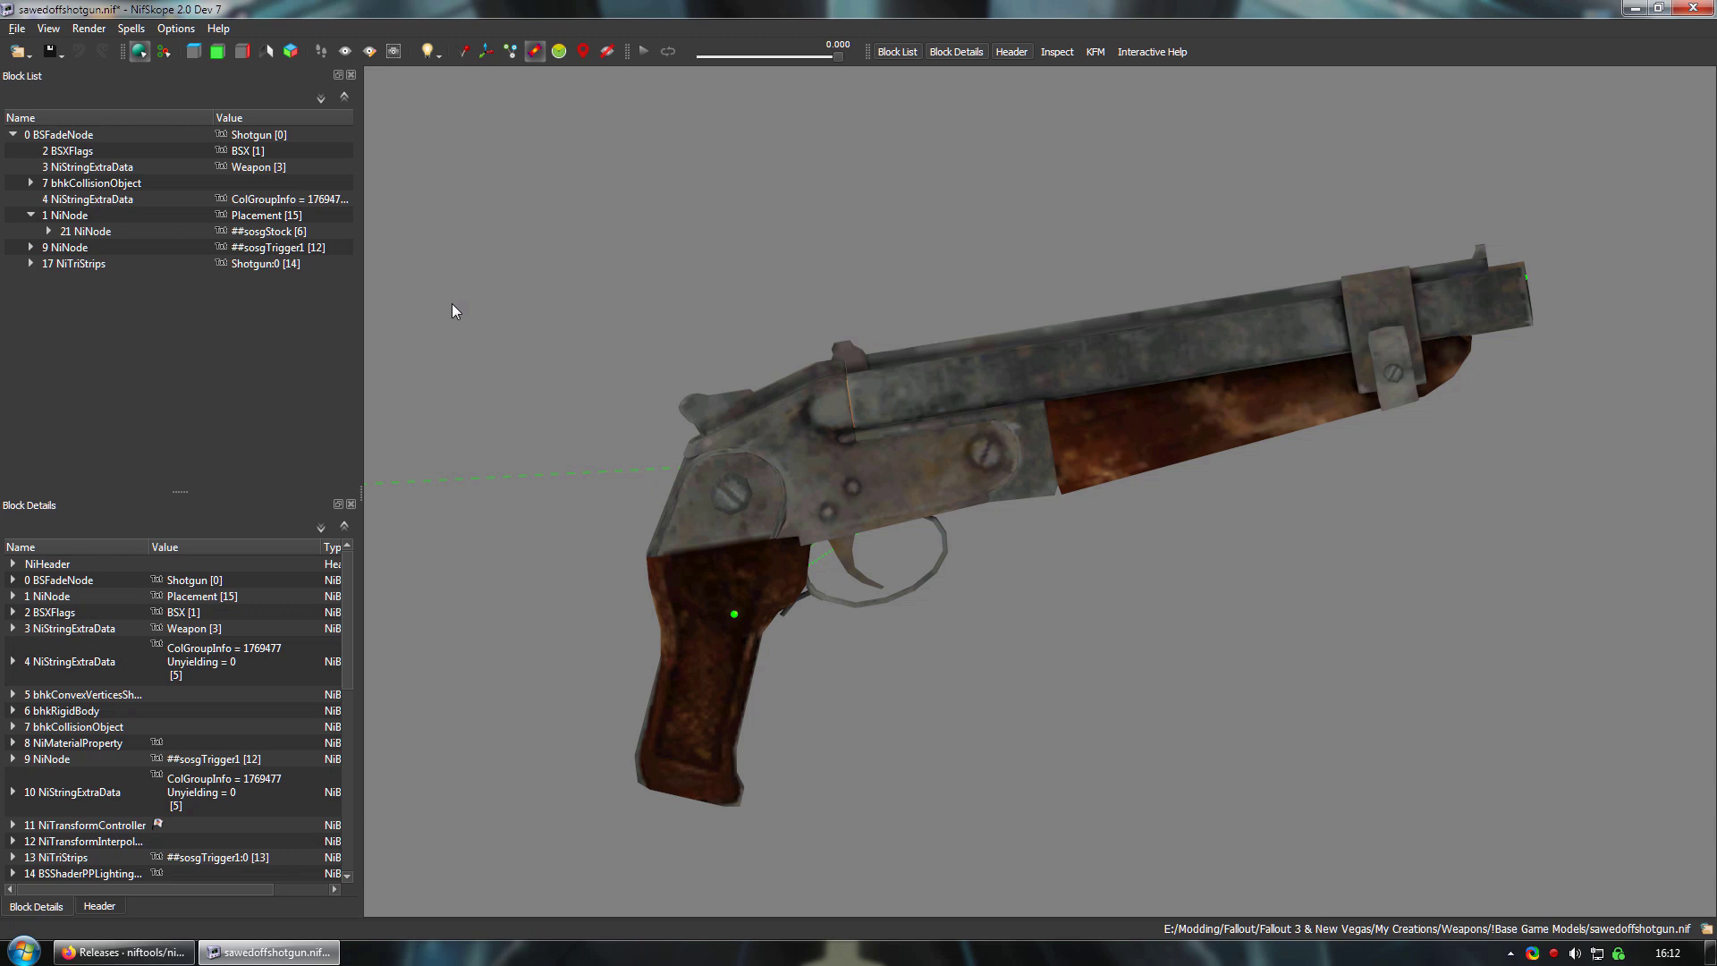
# Step: Set the Placement node's Translation X to 10
pyautogui.click(256, 216)
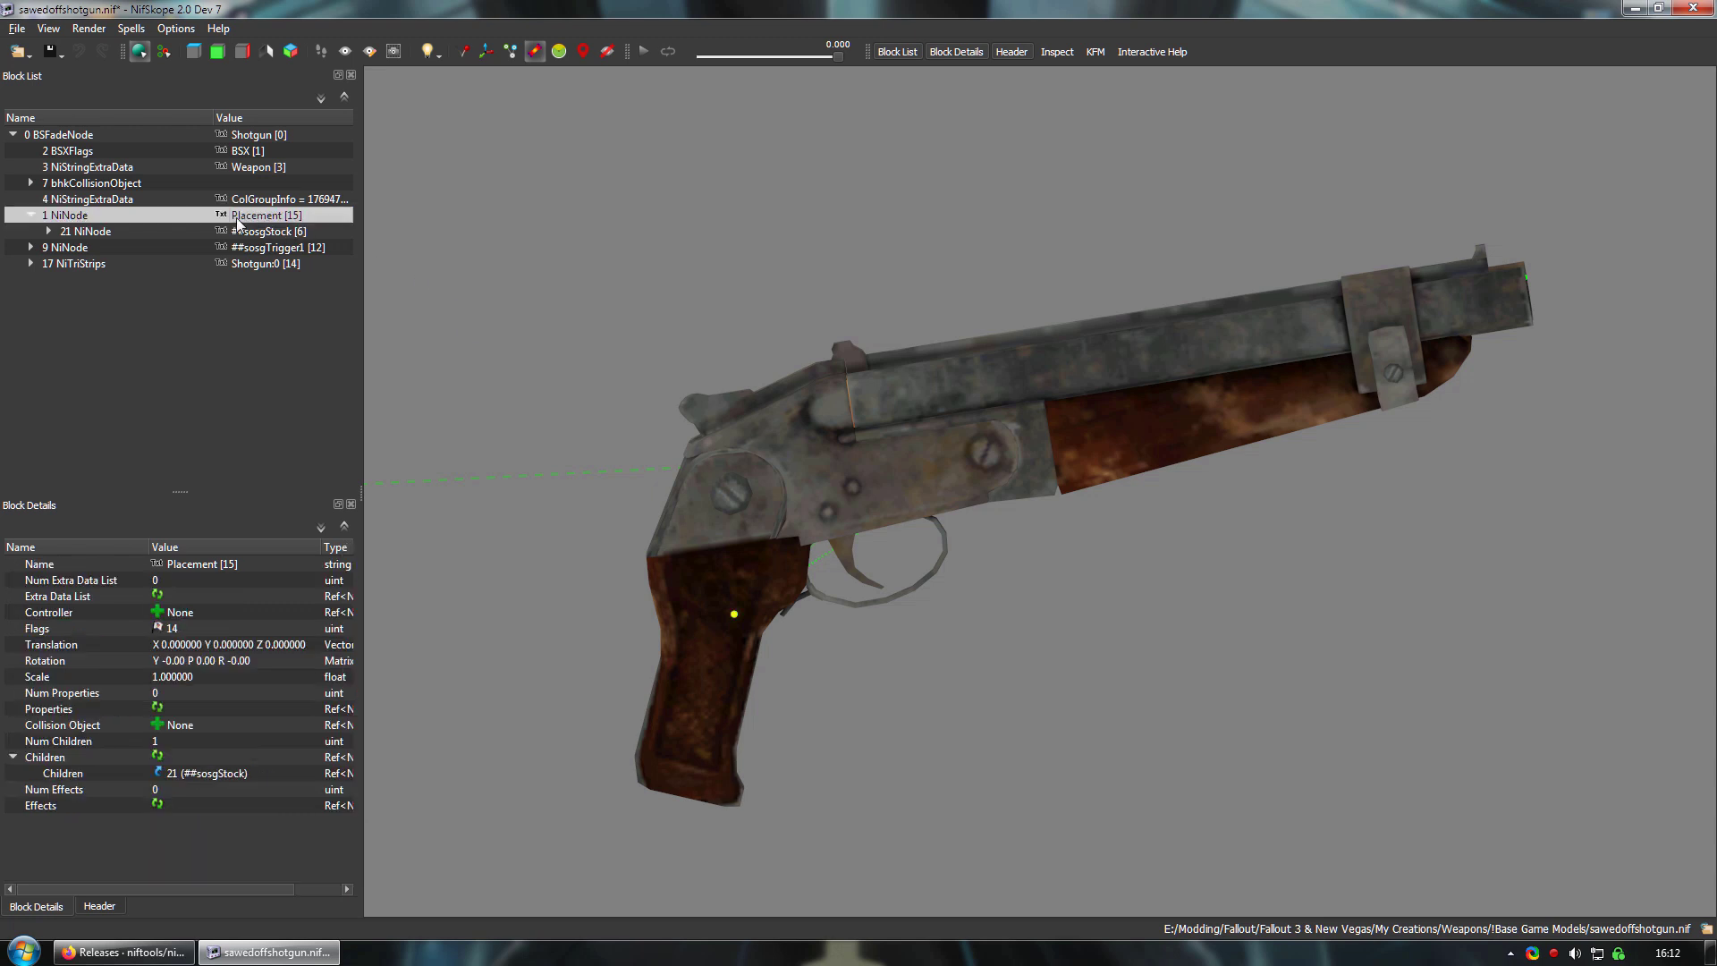
pyautogui.click(182, 645)
pyautogui.click(177, 644)
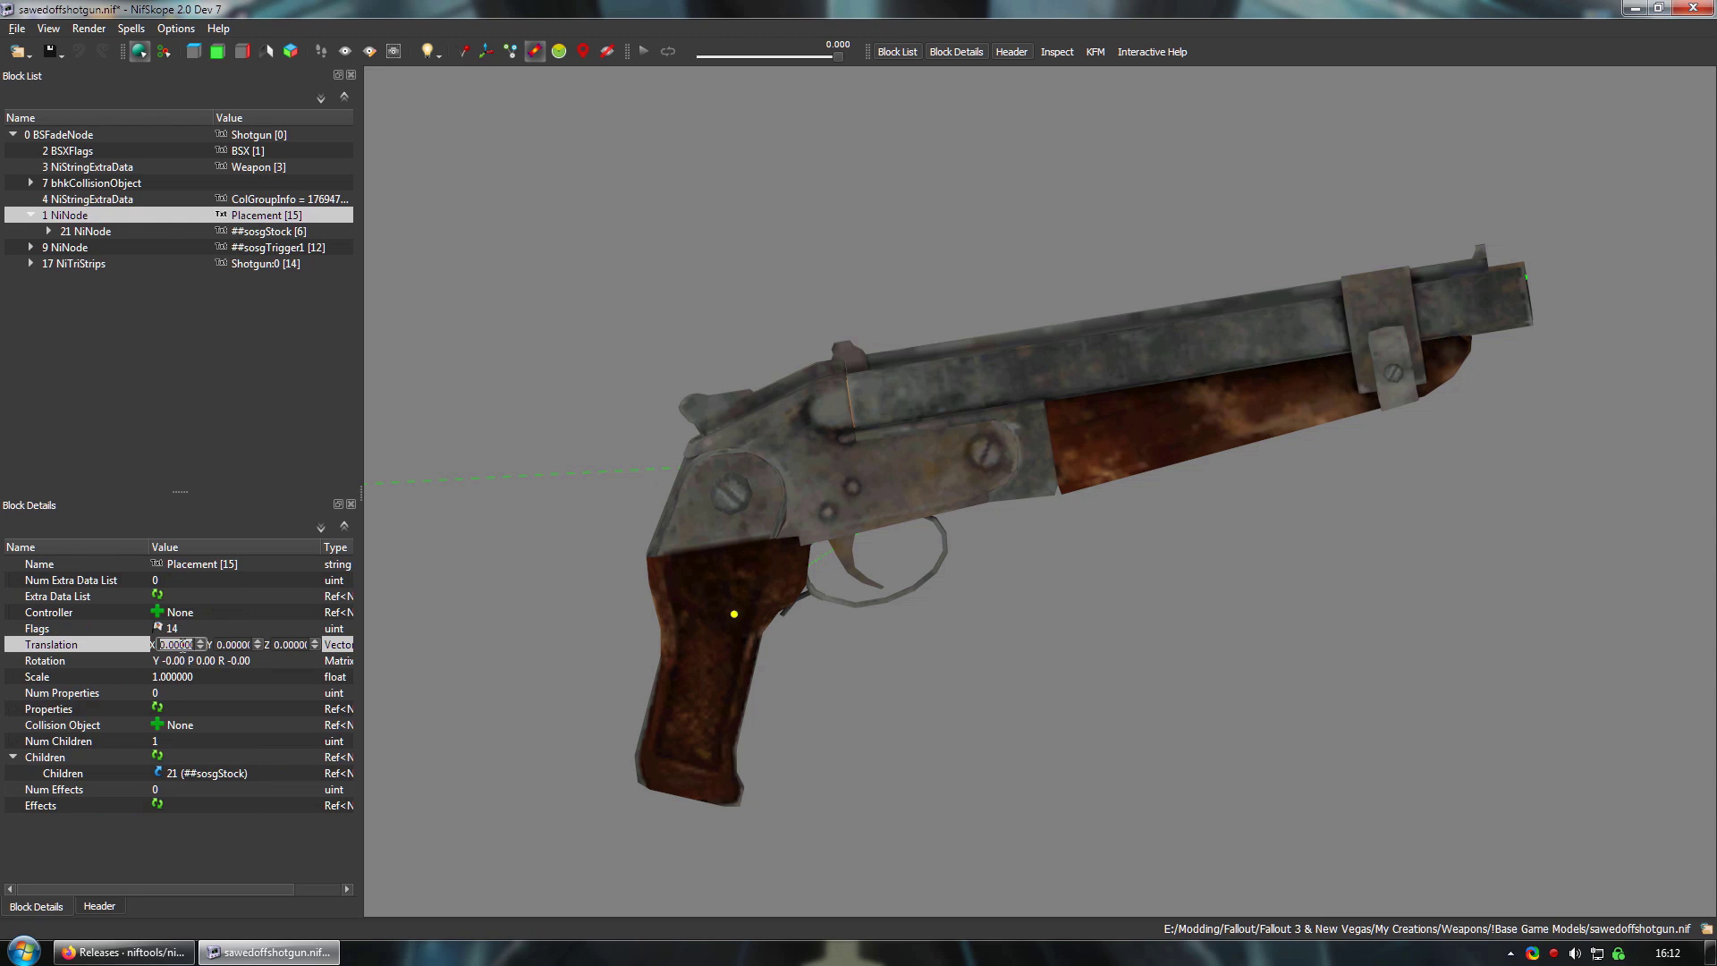
pyautogui.write('10')
pyautogui.press('Return')
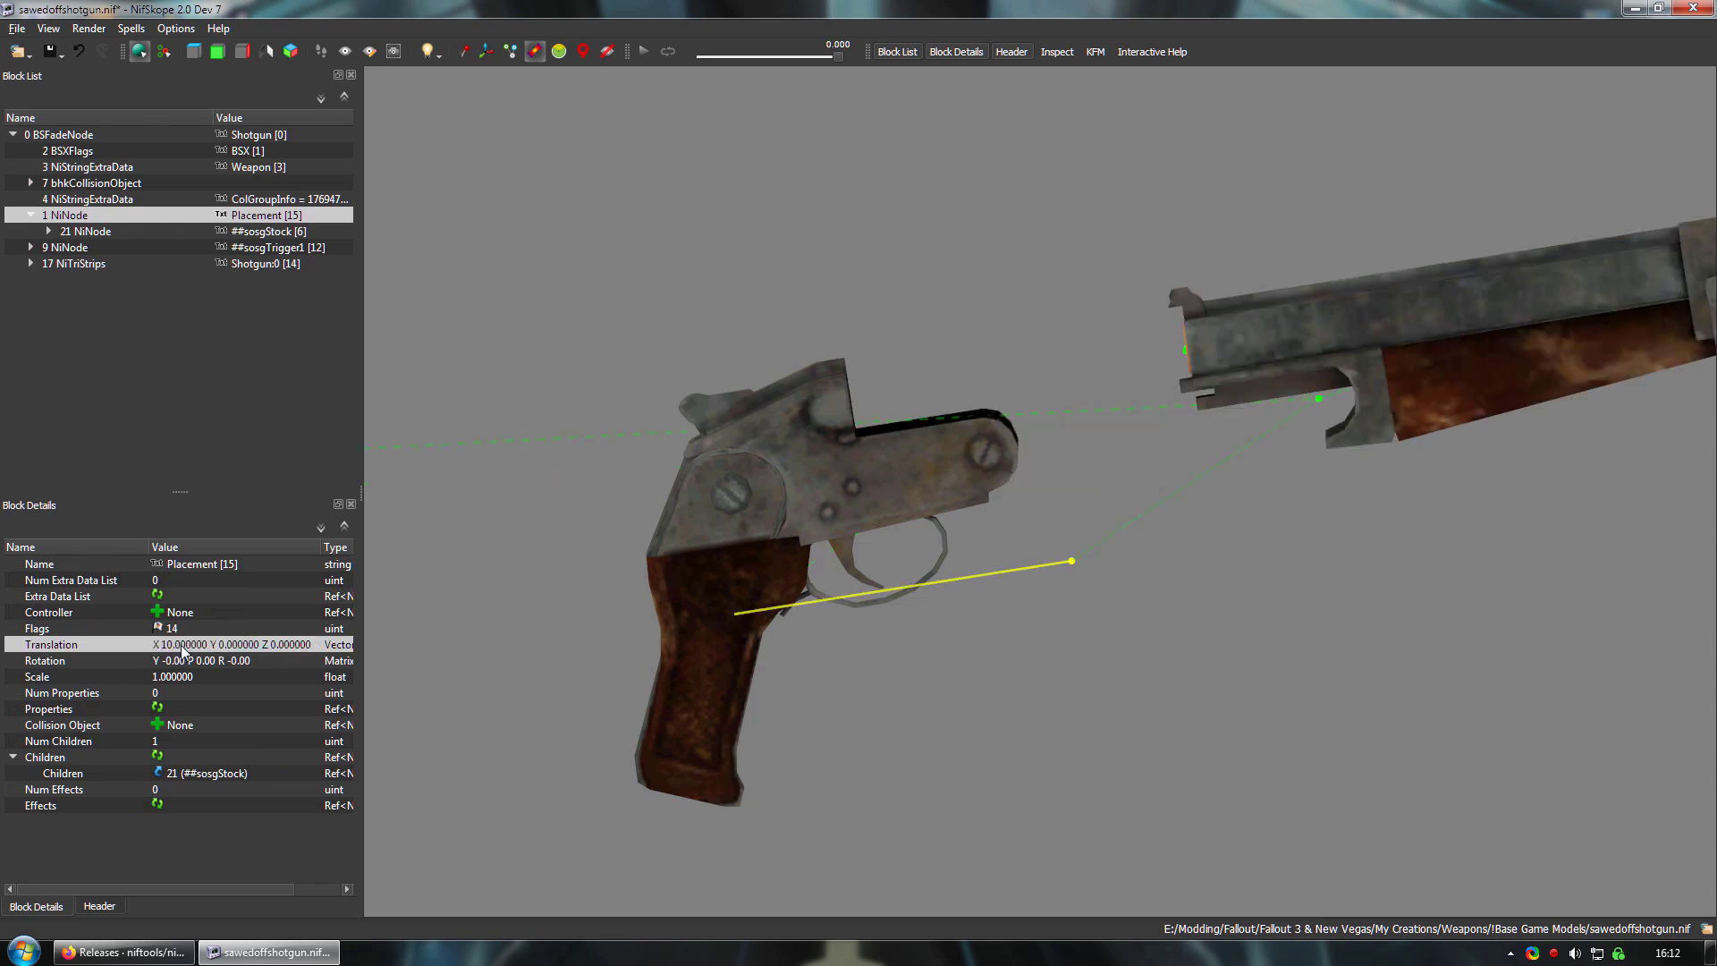
pyautogui.moveTo(643, 446)
pyautogui.mouseDown()
pyautogui.moveTo(629, 404)
pyautogui.moveTo(628, 439)
pyautogui.mouseUp()
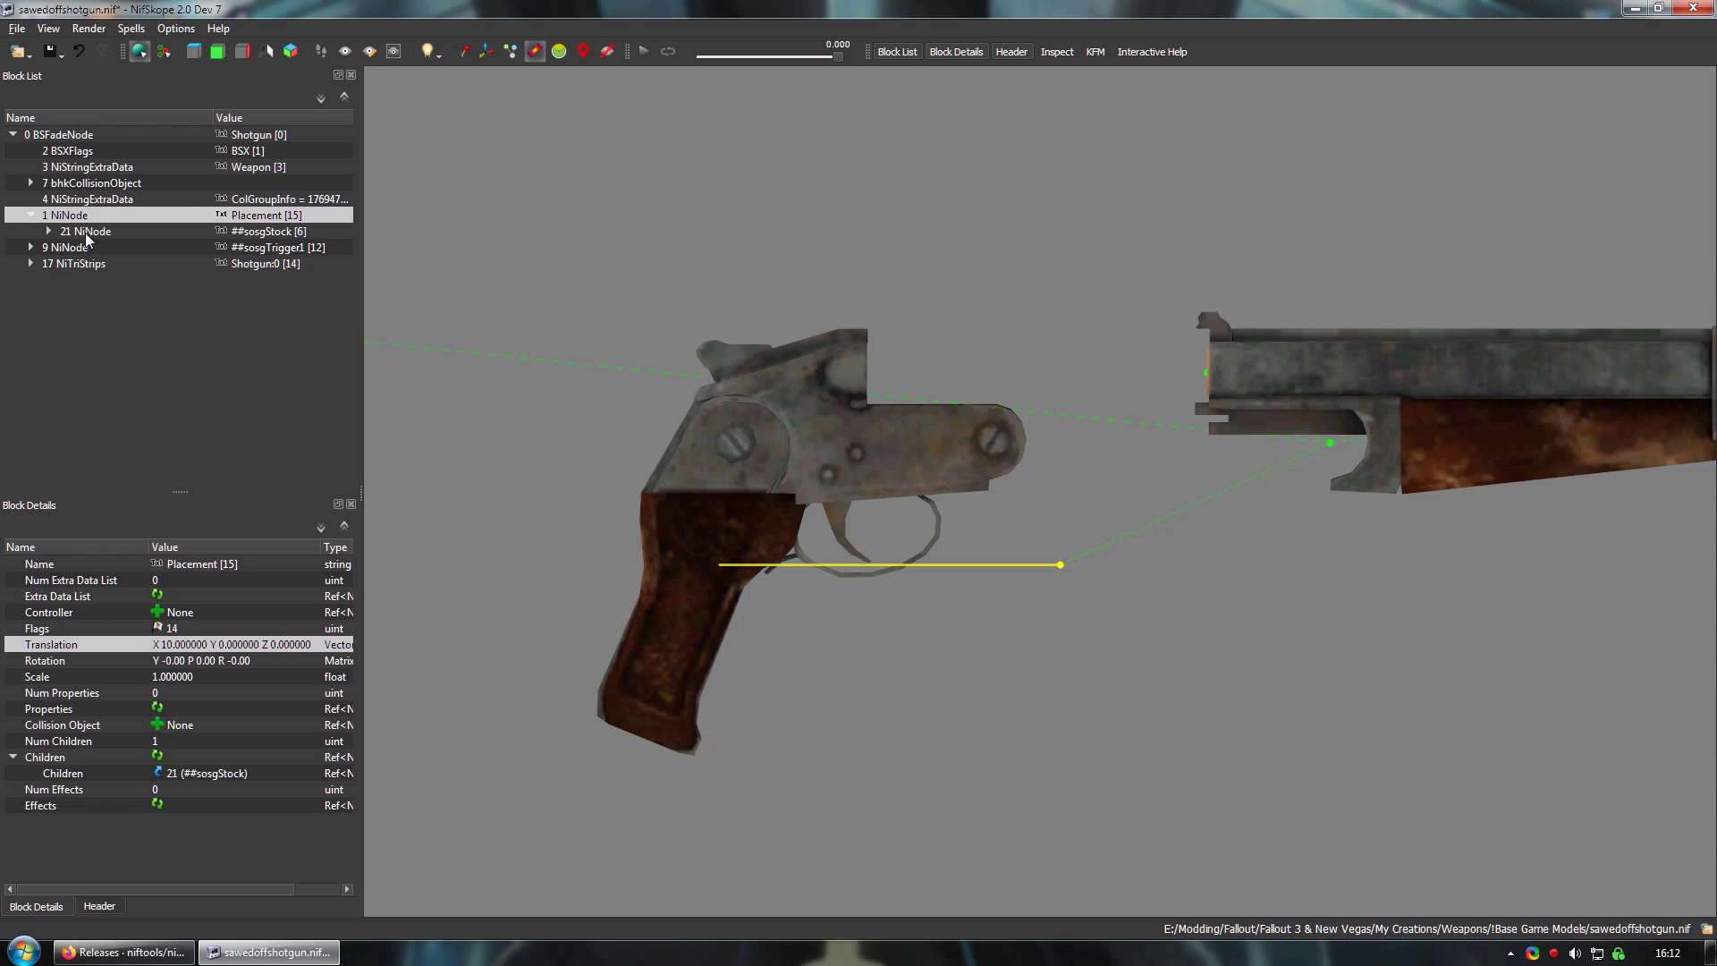
# Step: Expand ##sosgStock and set the ##sosgStock:0 mesh's Translation X to -10
pyautogui.click(45, 235)
pyautogui.click(47, 232)
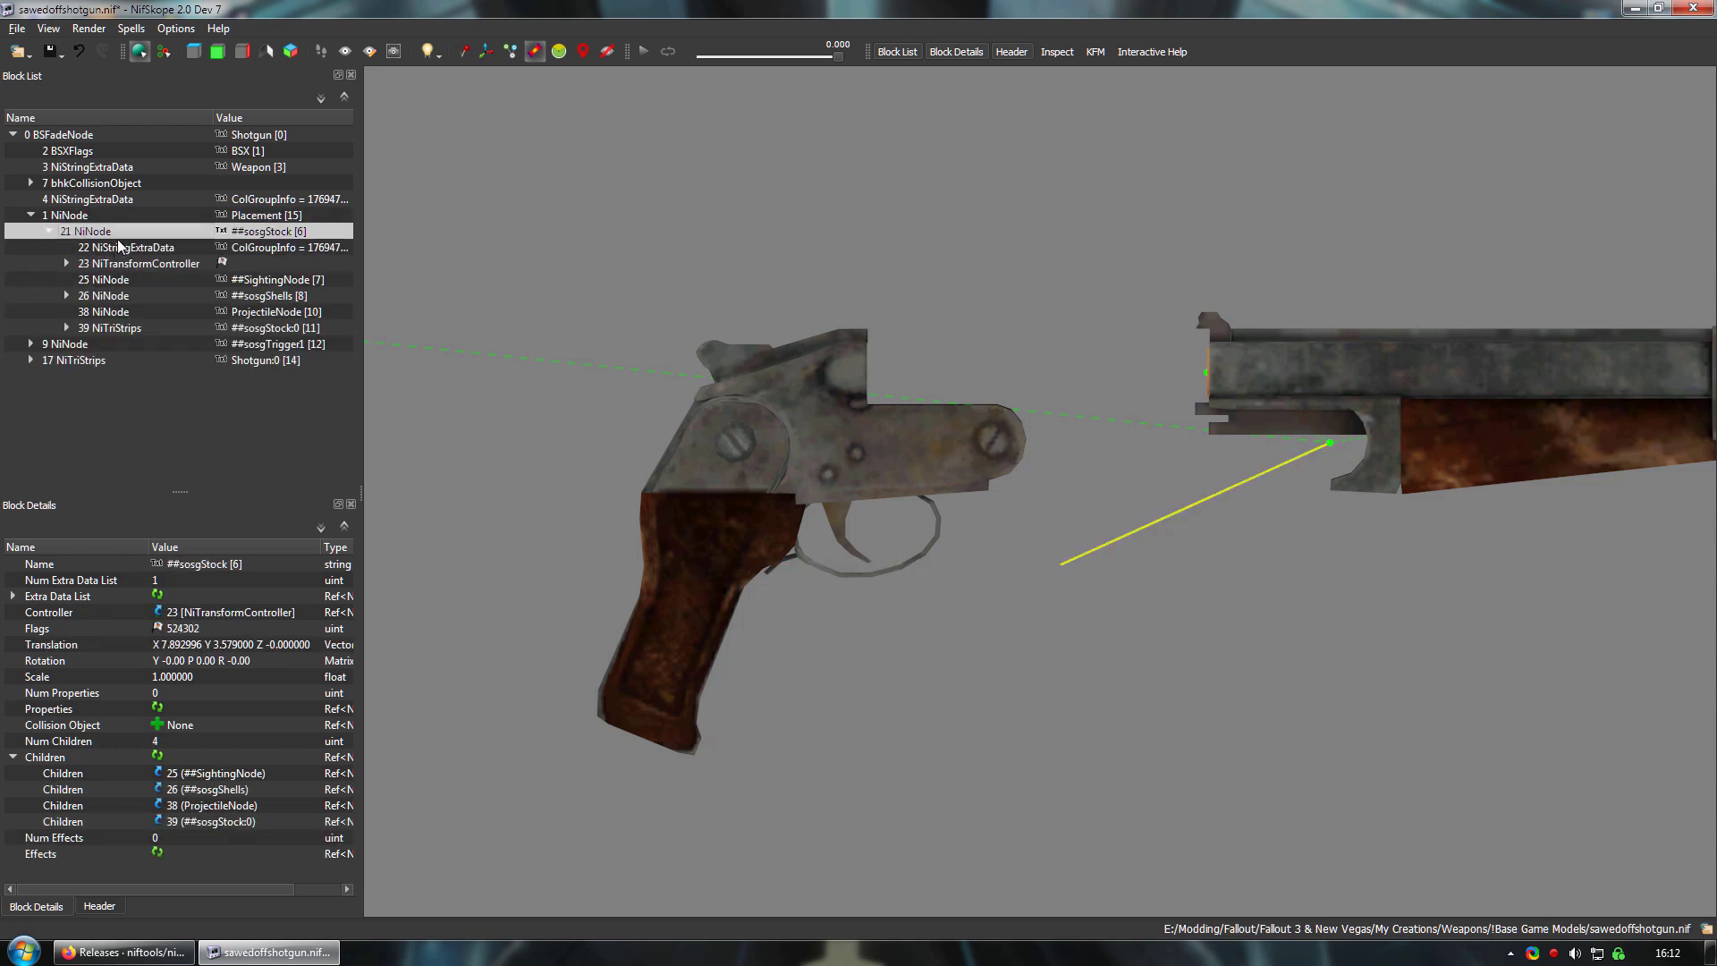
pyautogui.click(100, 328)
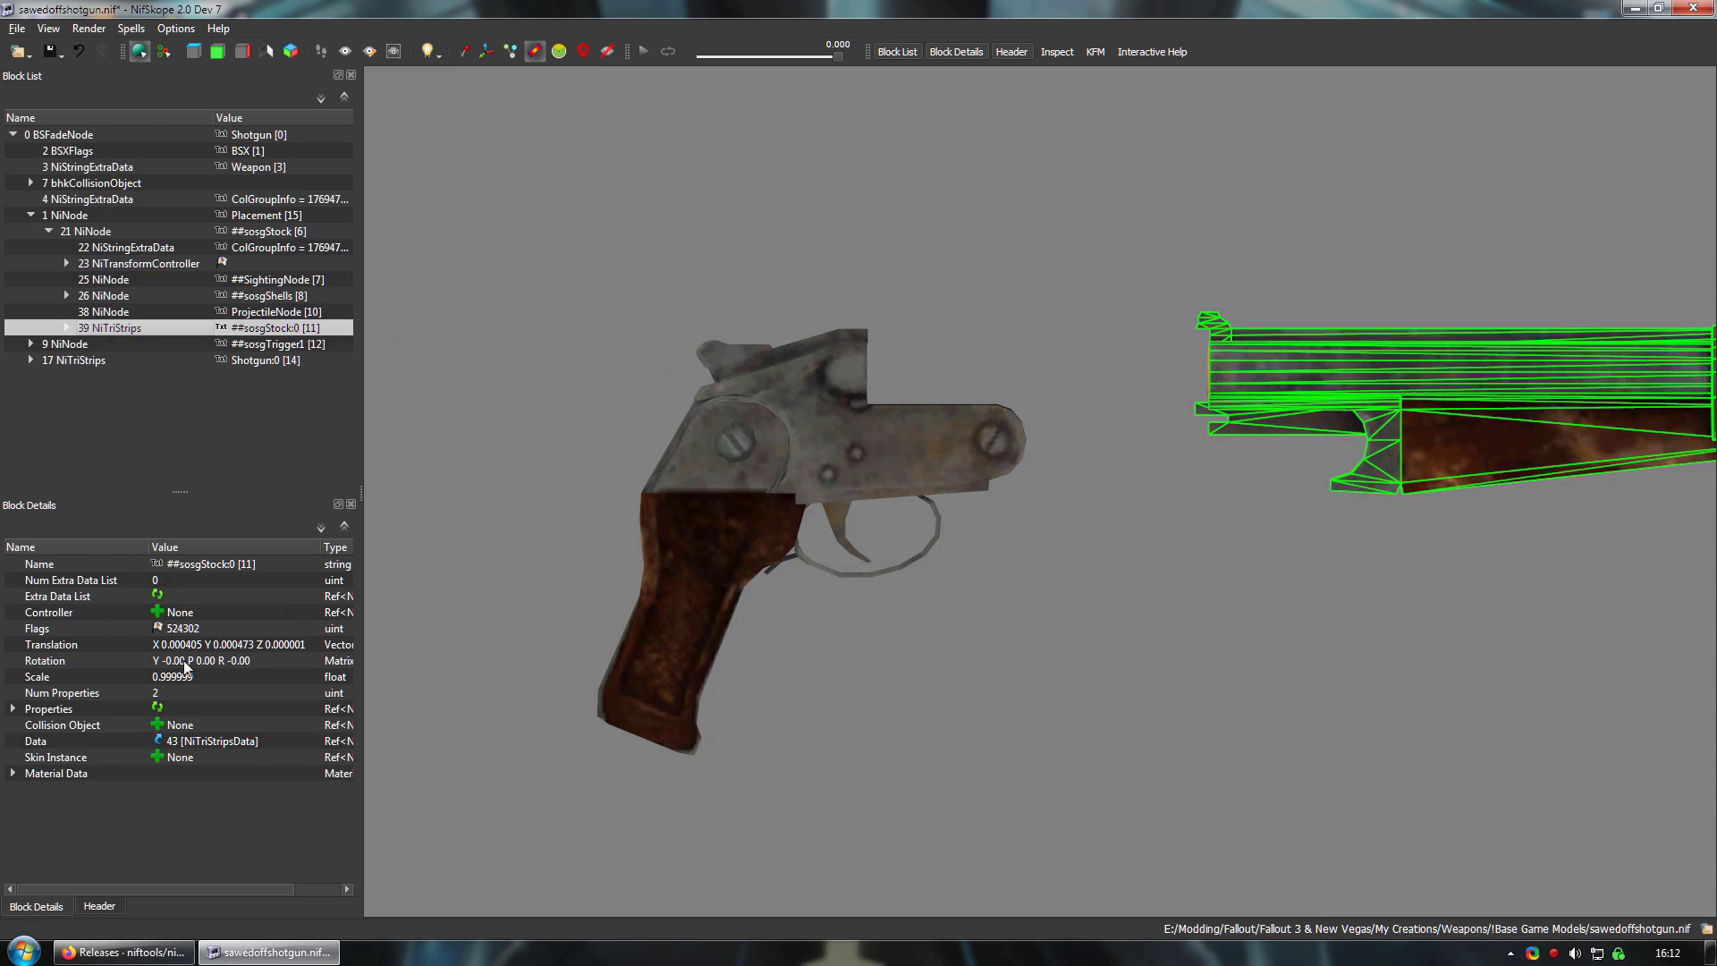
pyautogui.doubleClick(179, 645)
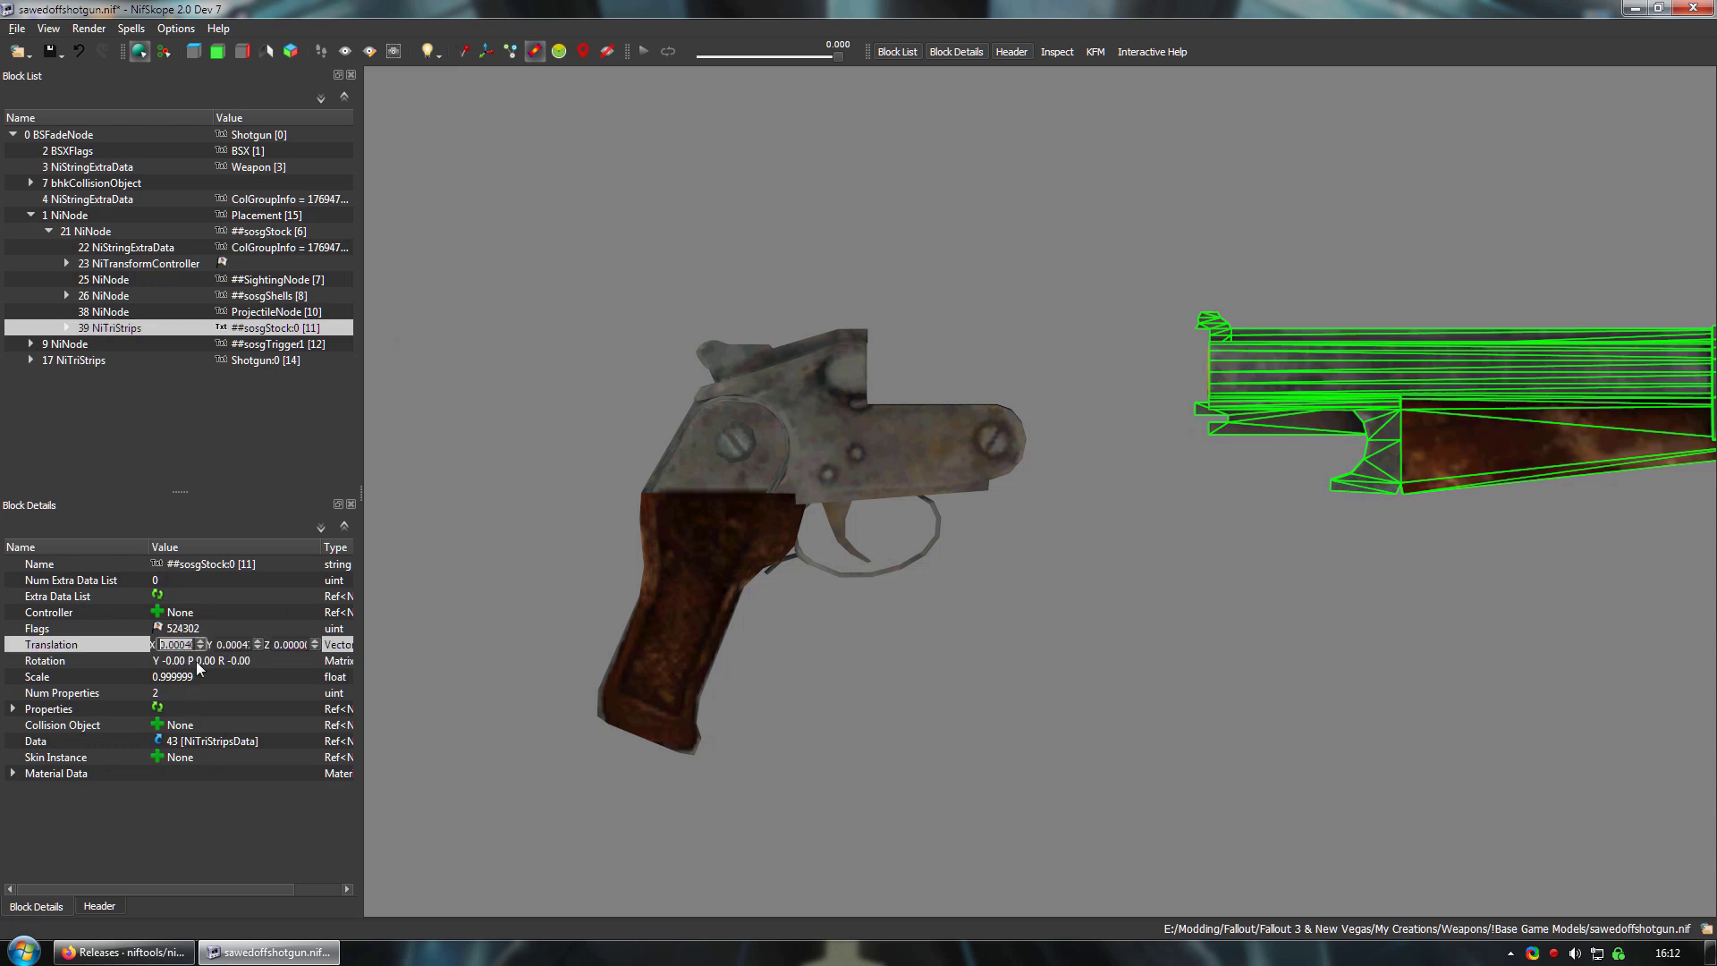
pyautogui.write('-10')
pyautogui.press('Return')
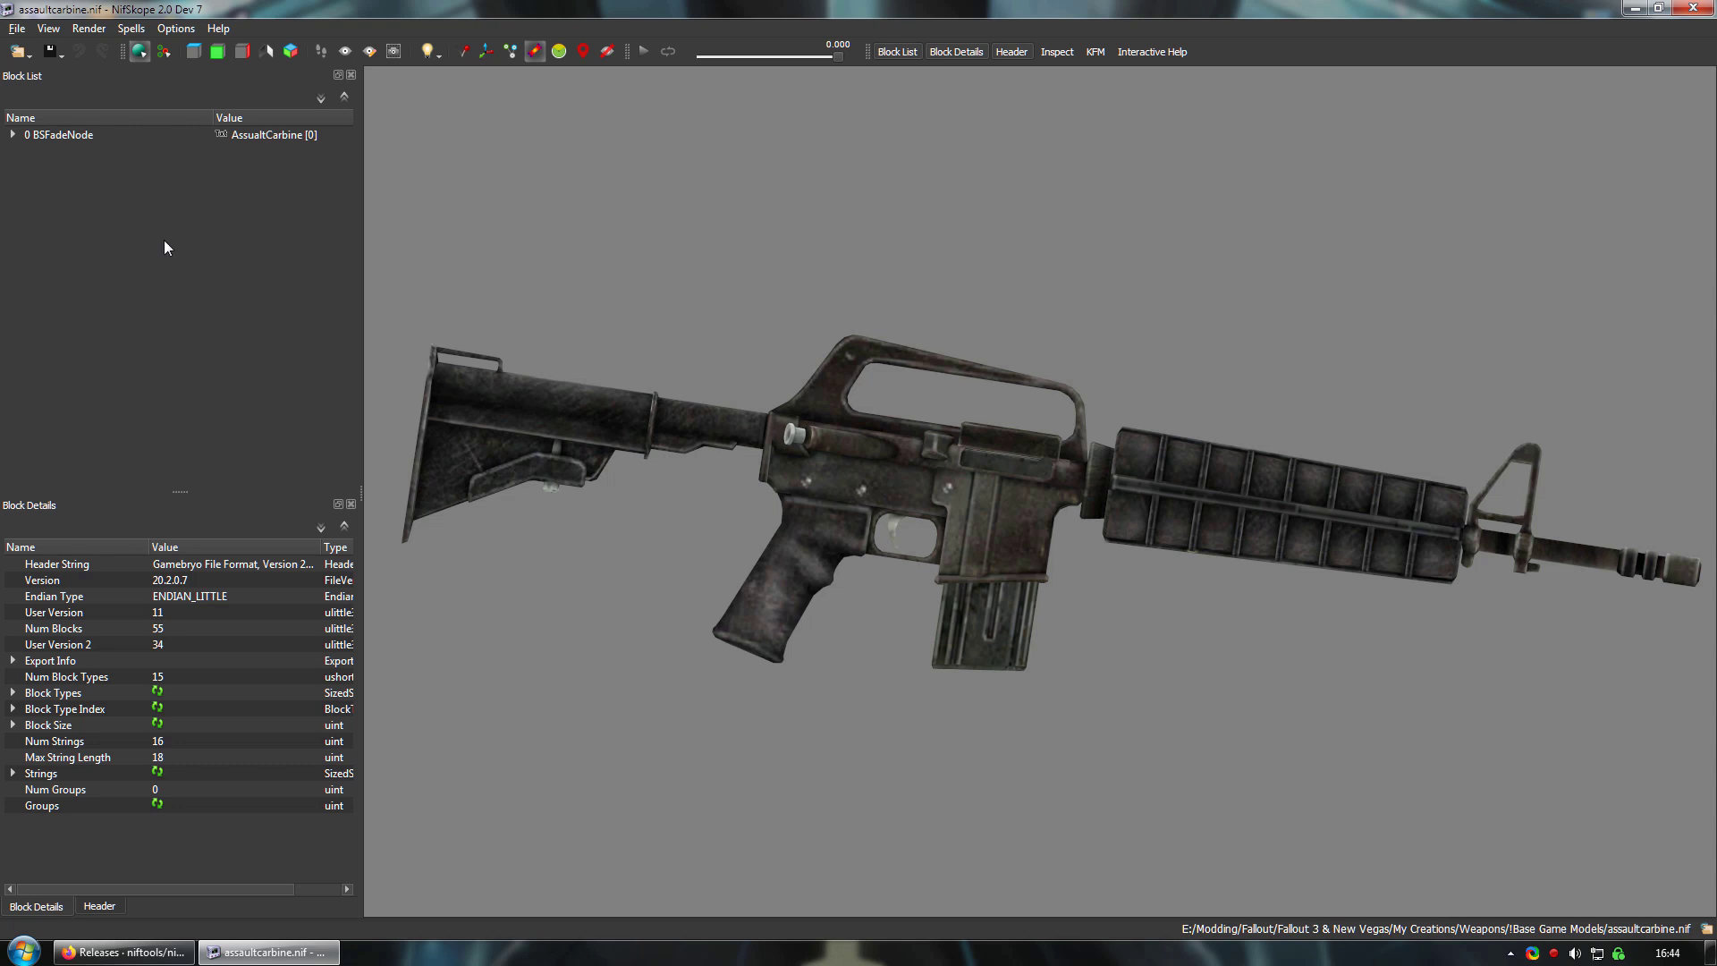
# Step: Attach a NiNode child to the AssaultCarbine root and name it 'Placement'
pyautogui.click(10, 135)
pyautogui.rightClick(51, 140)
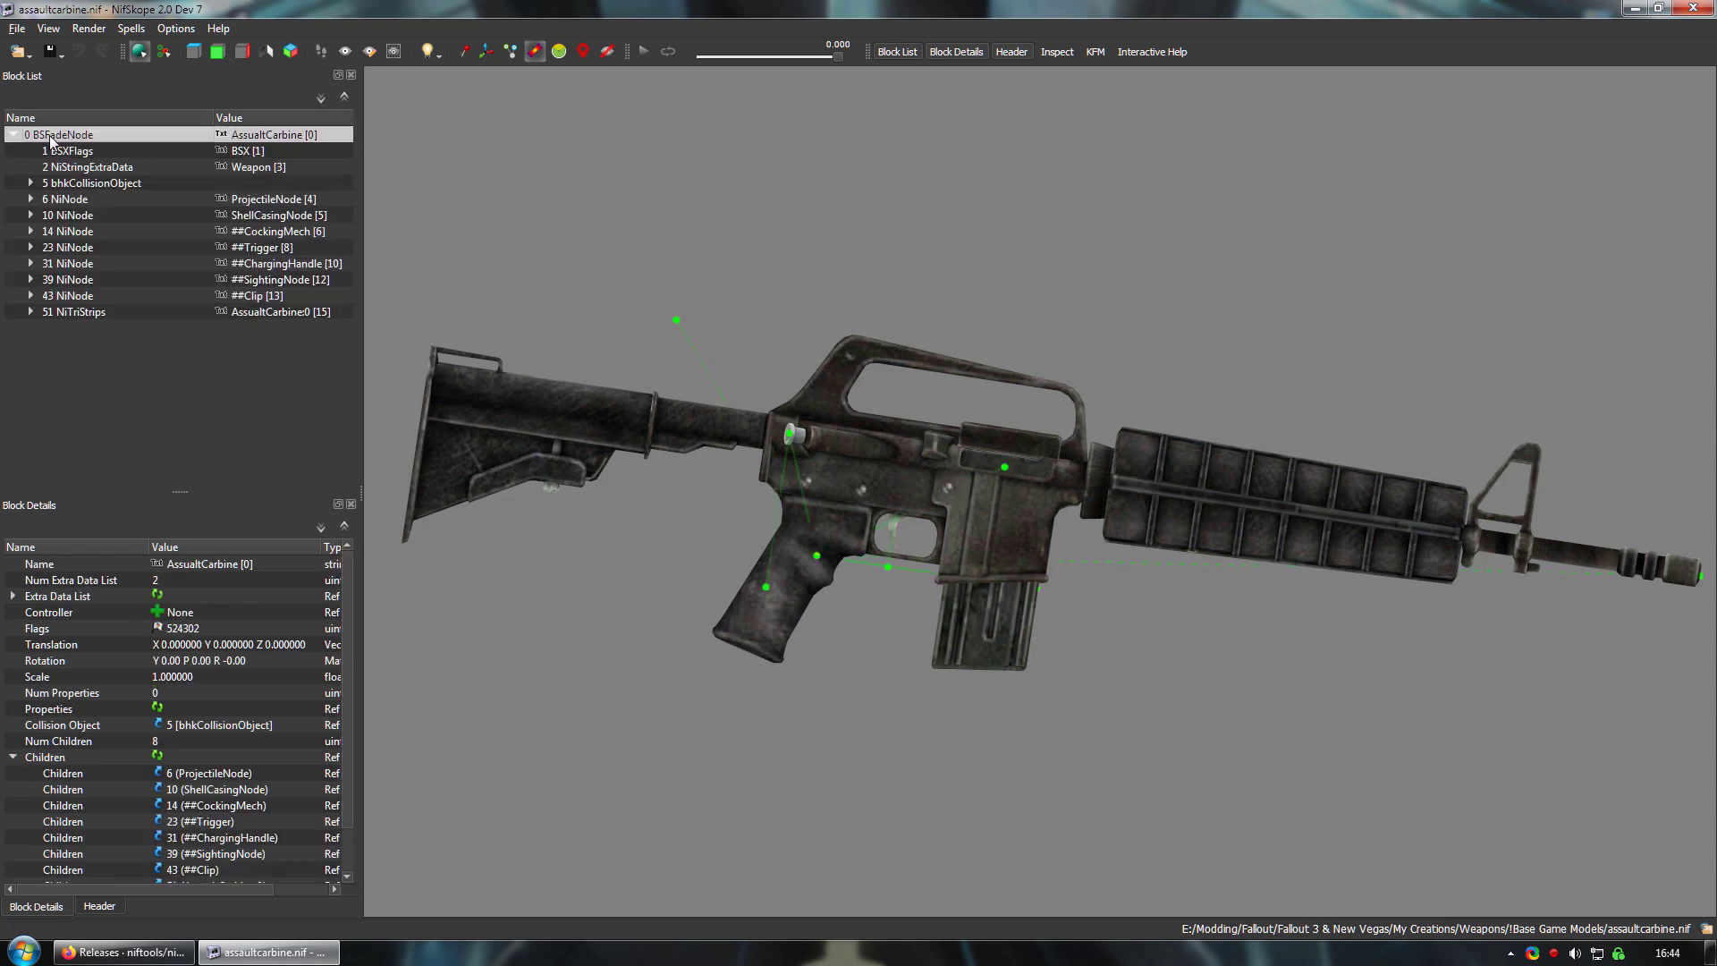
pyautogui.moveTo(89, 150)
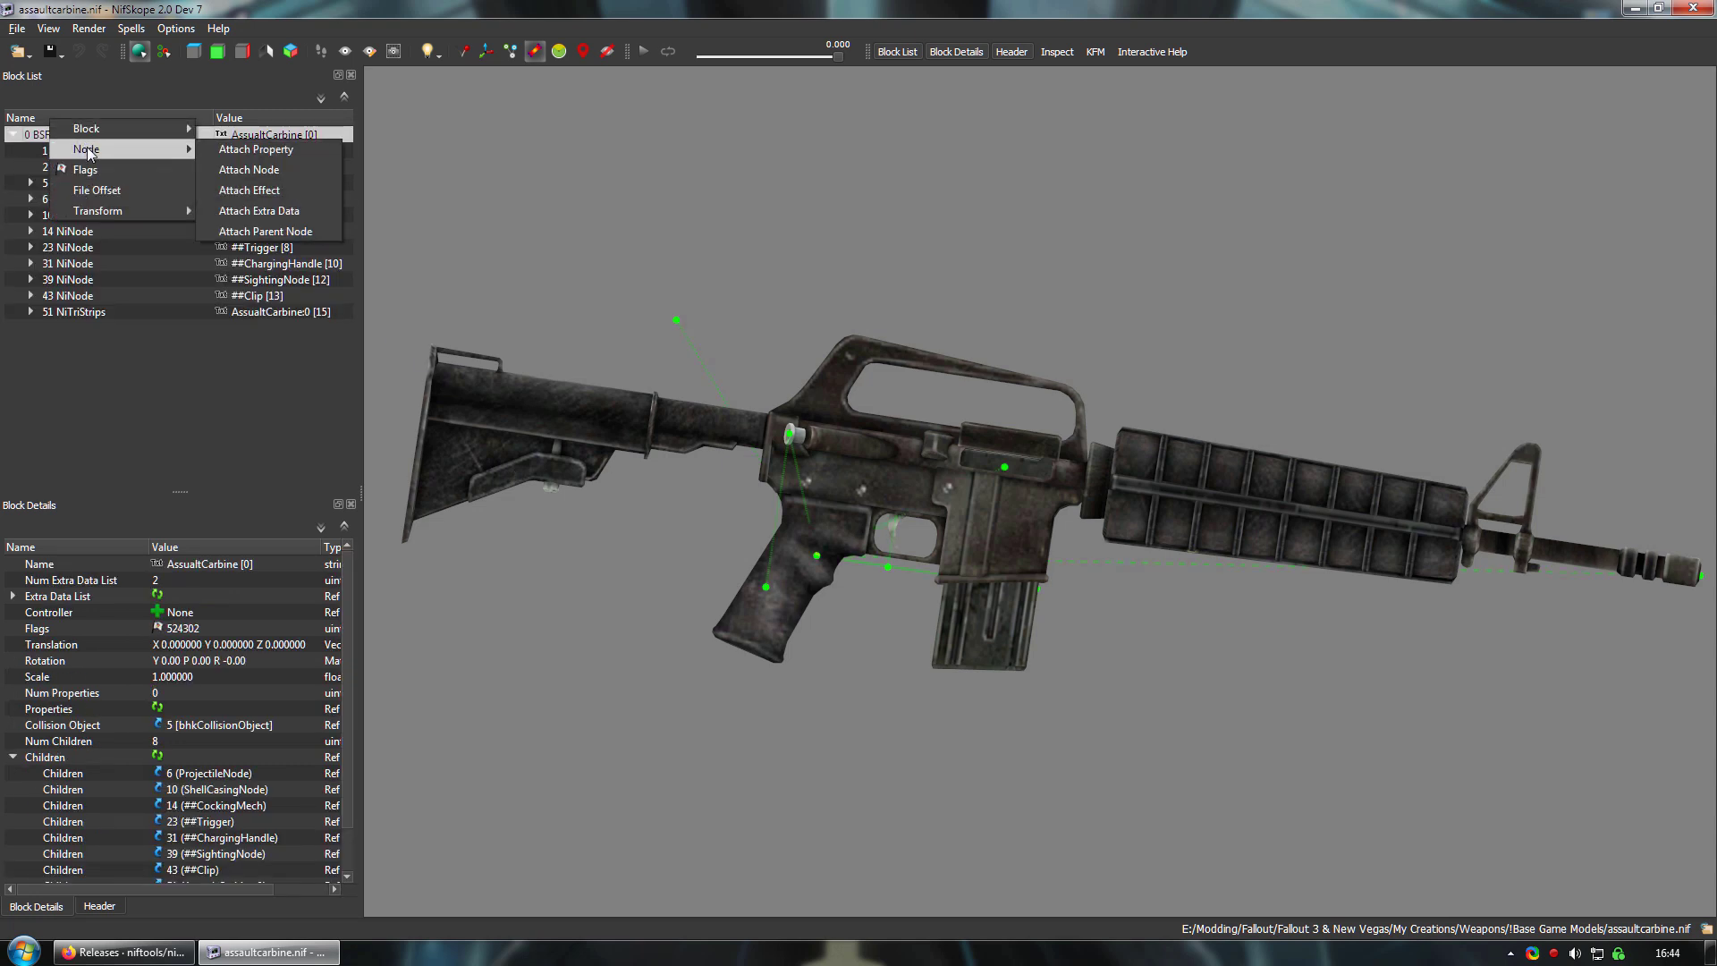
pyautogui.click(265, 172)
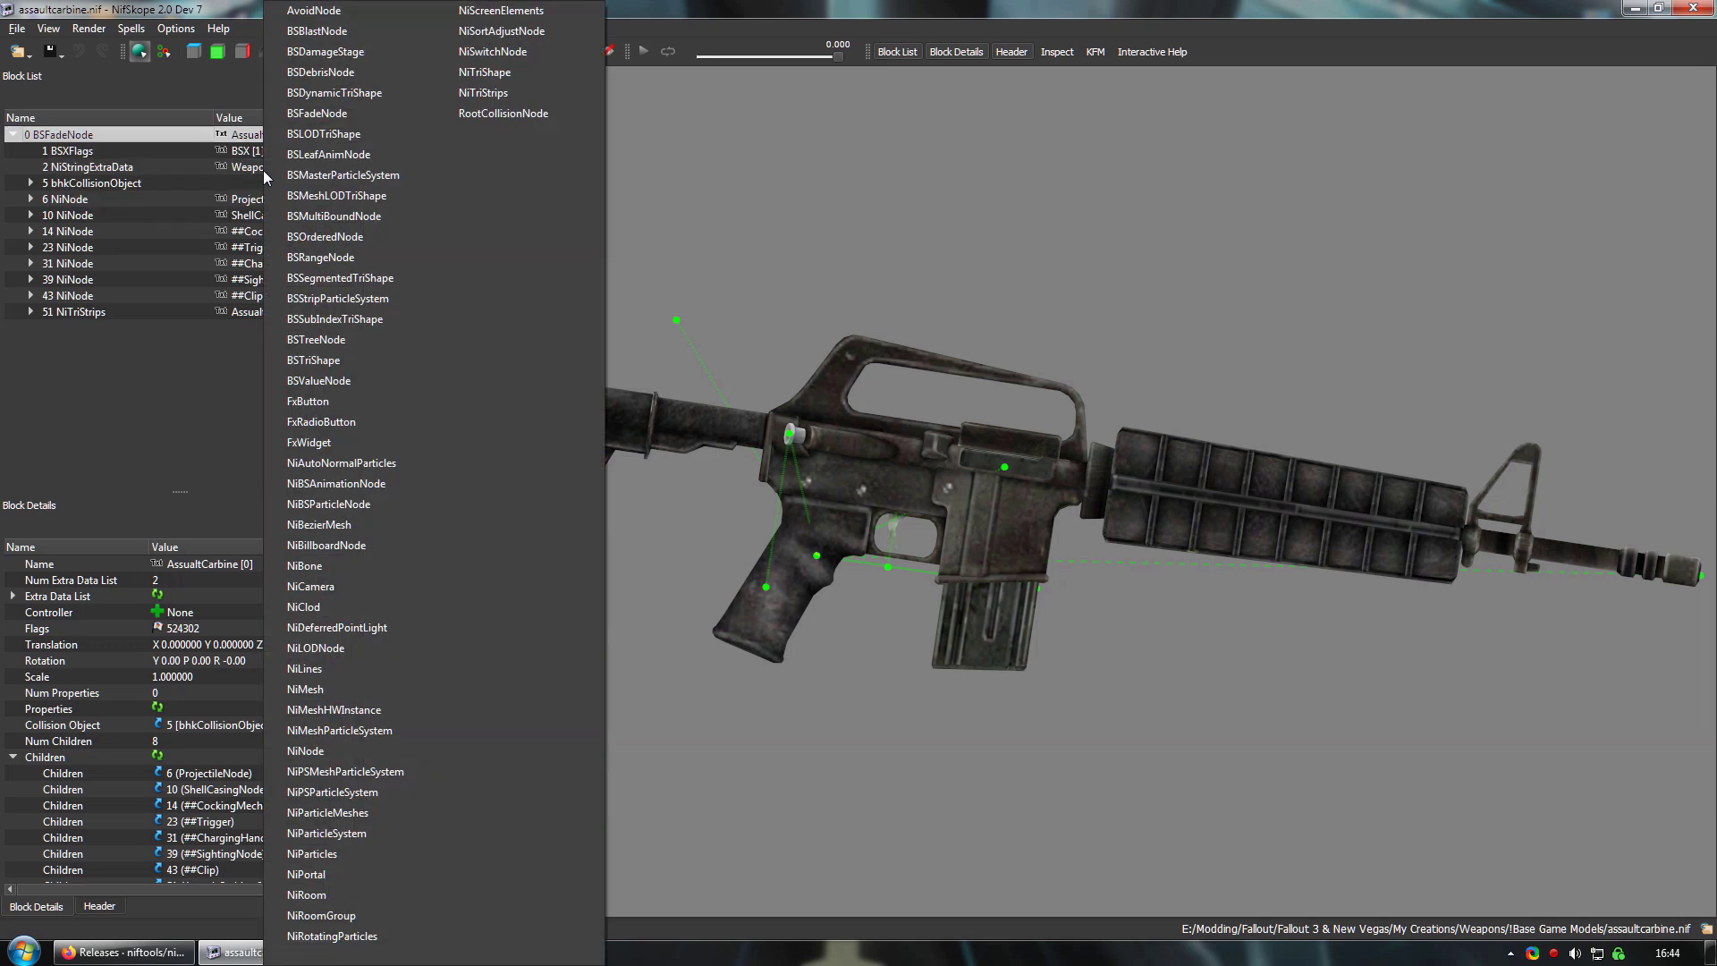
pyautogui.click(313, 753)
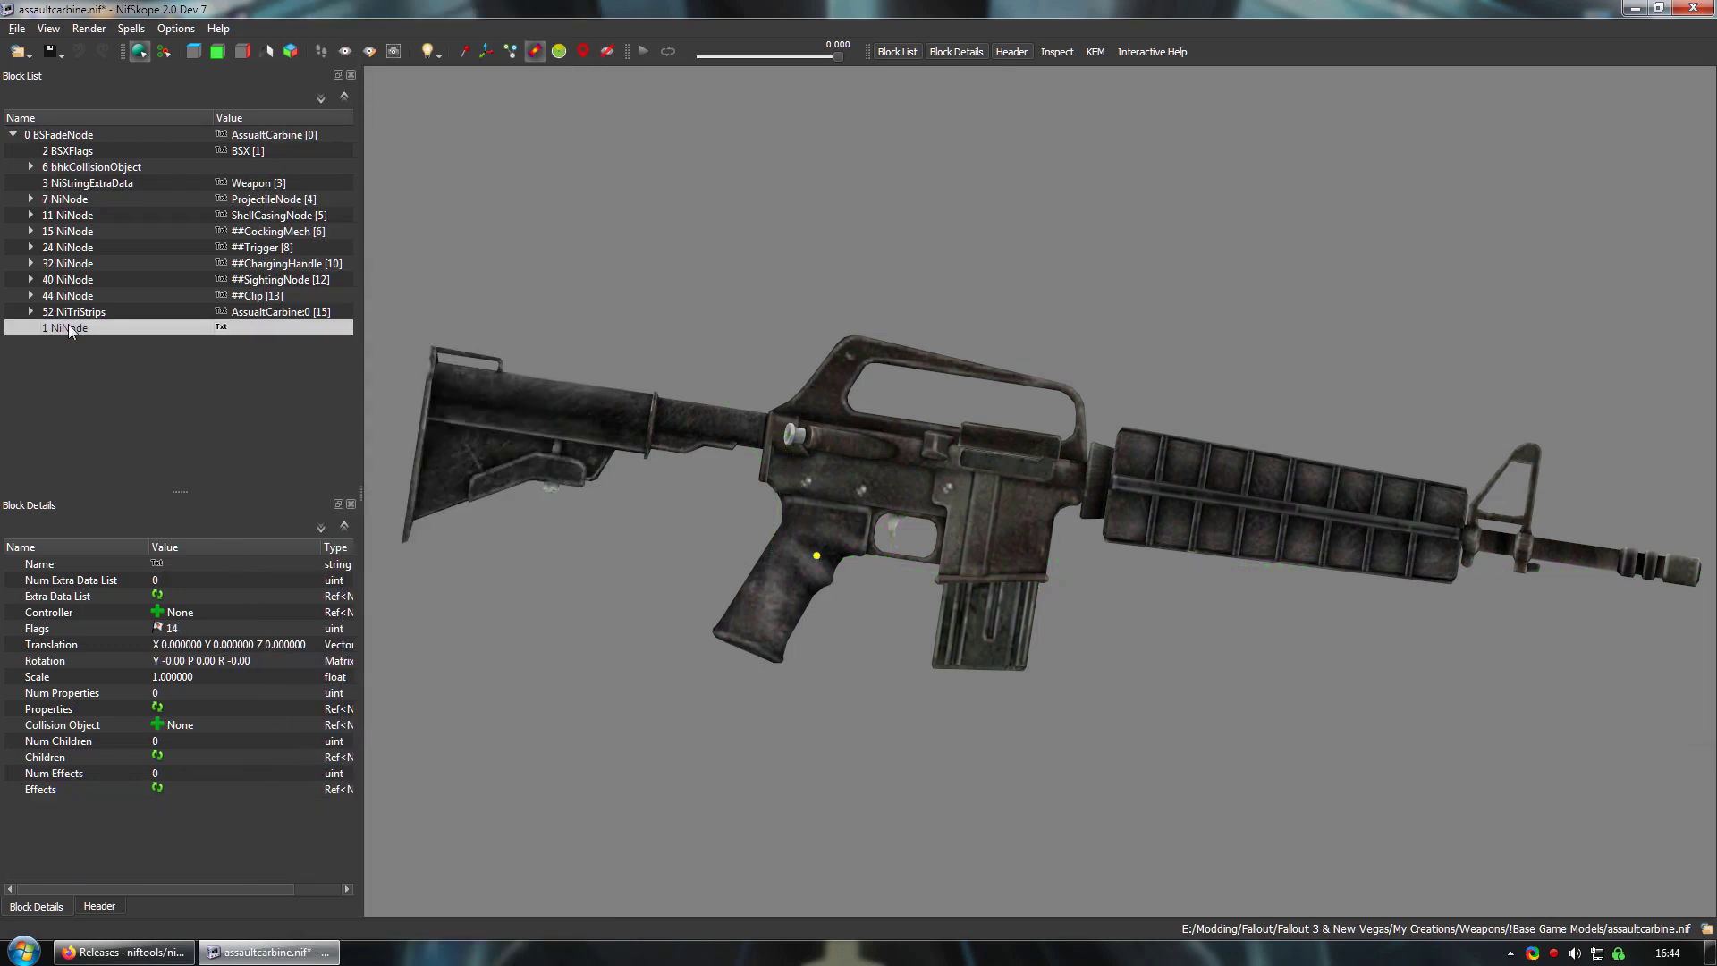
pyautogui.doubleClick(157, 567)
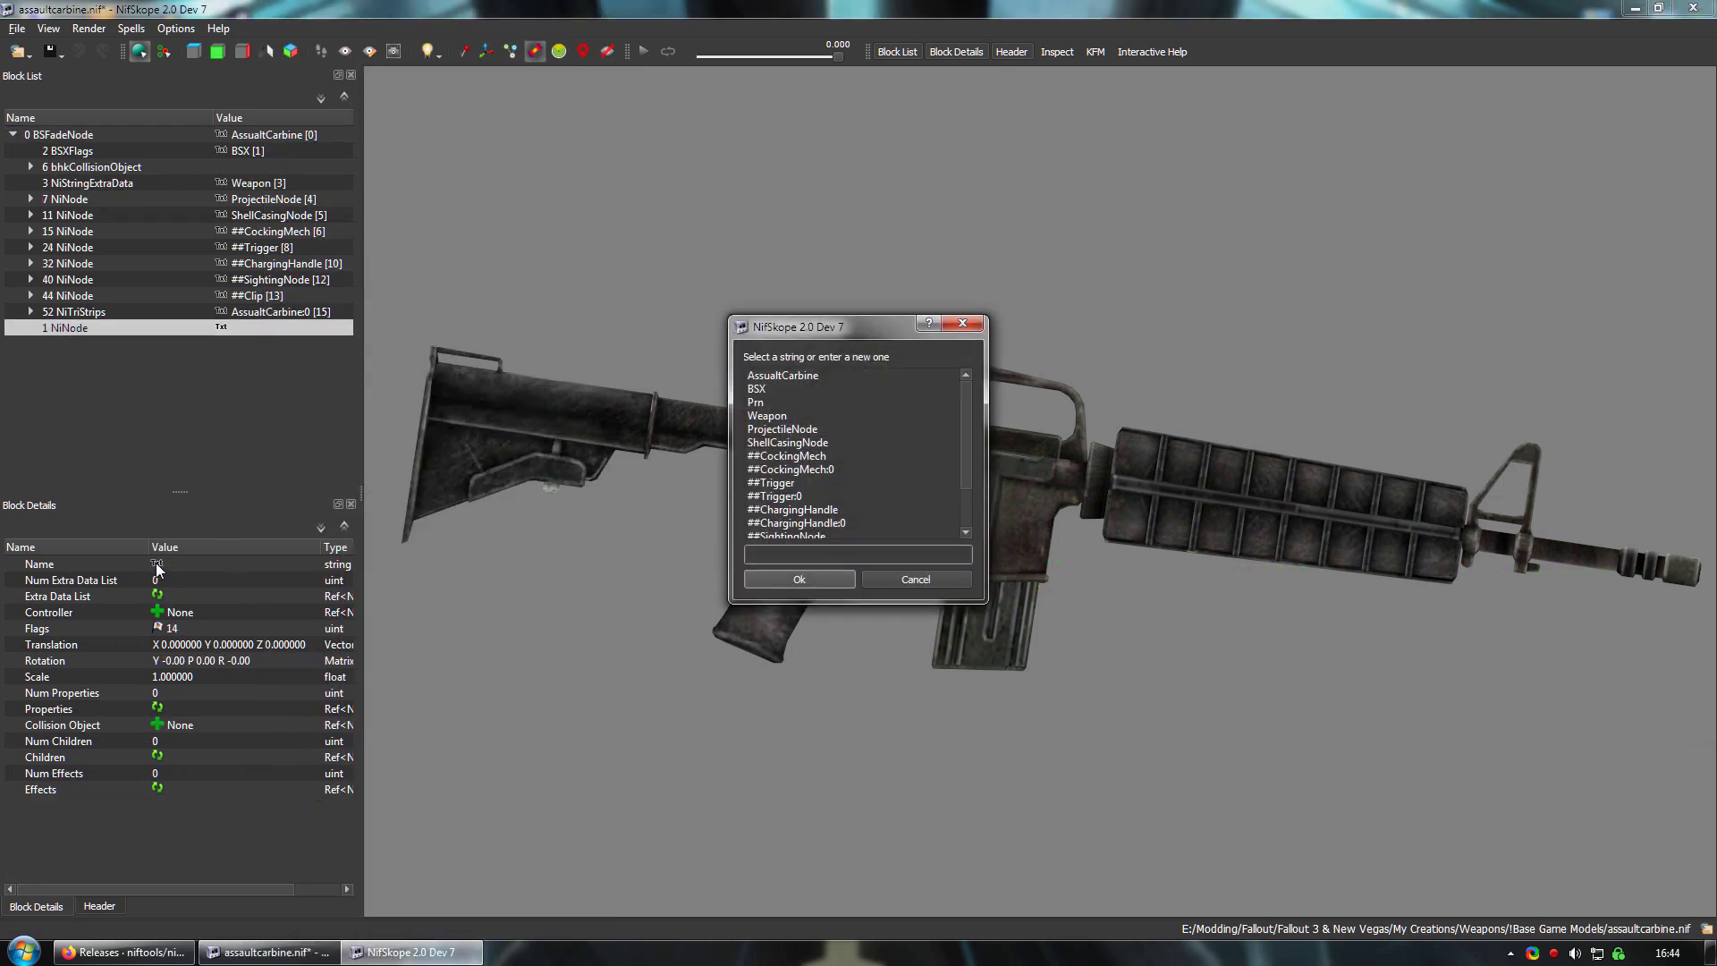
pyautogui.write('Placement')
pyautogui.press('Return')
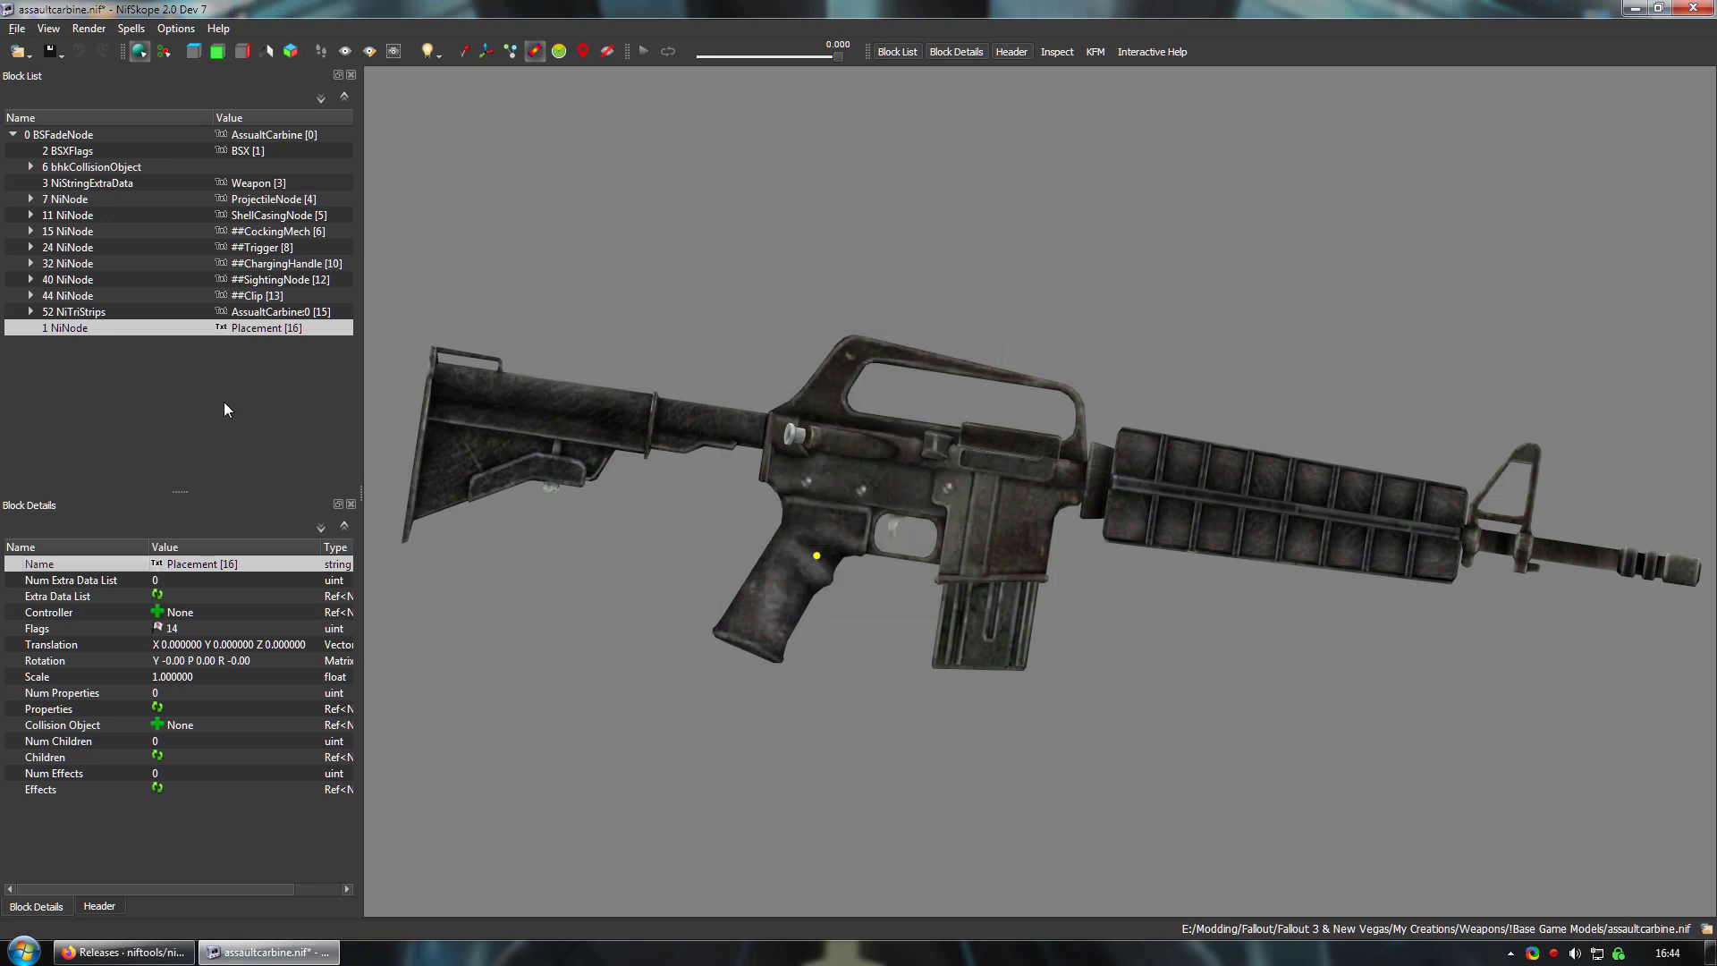
# Step: Copy the ##ChargingHandle branch and paste it under the Placement node
pyautogui.click(1038, 466)
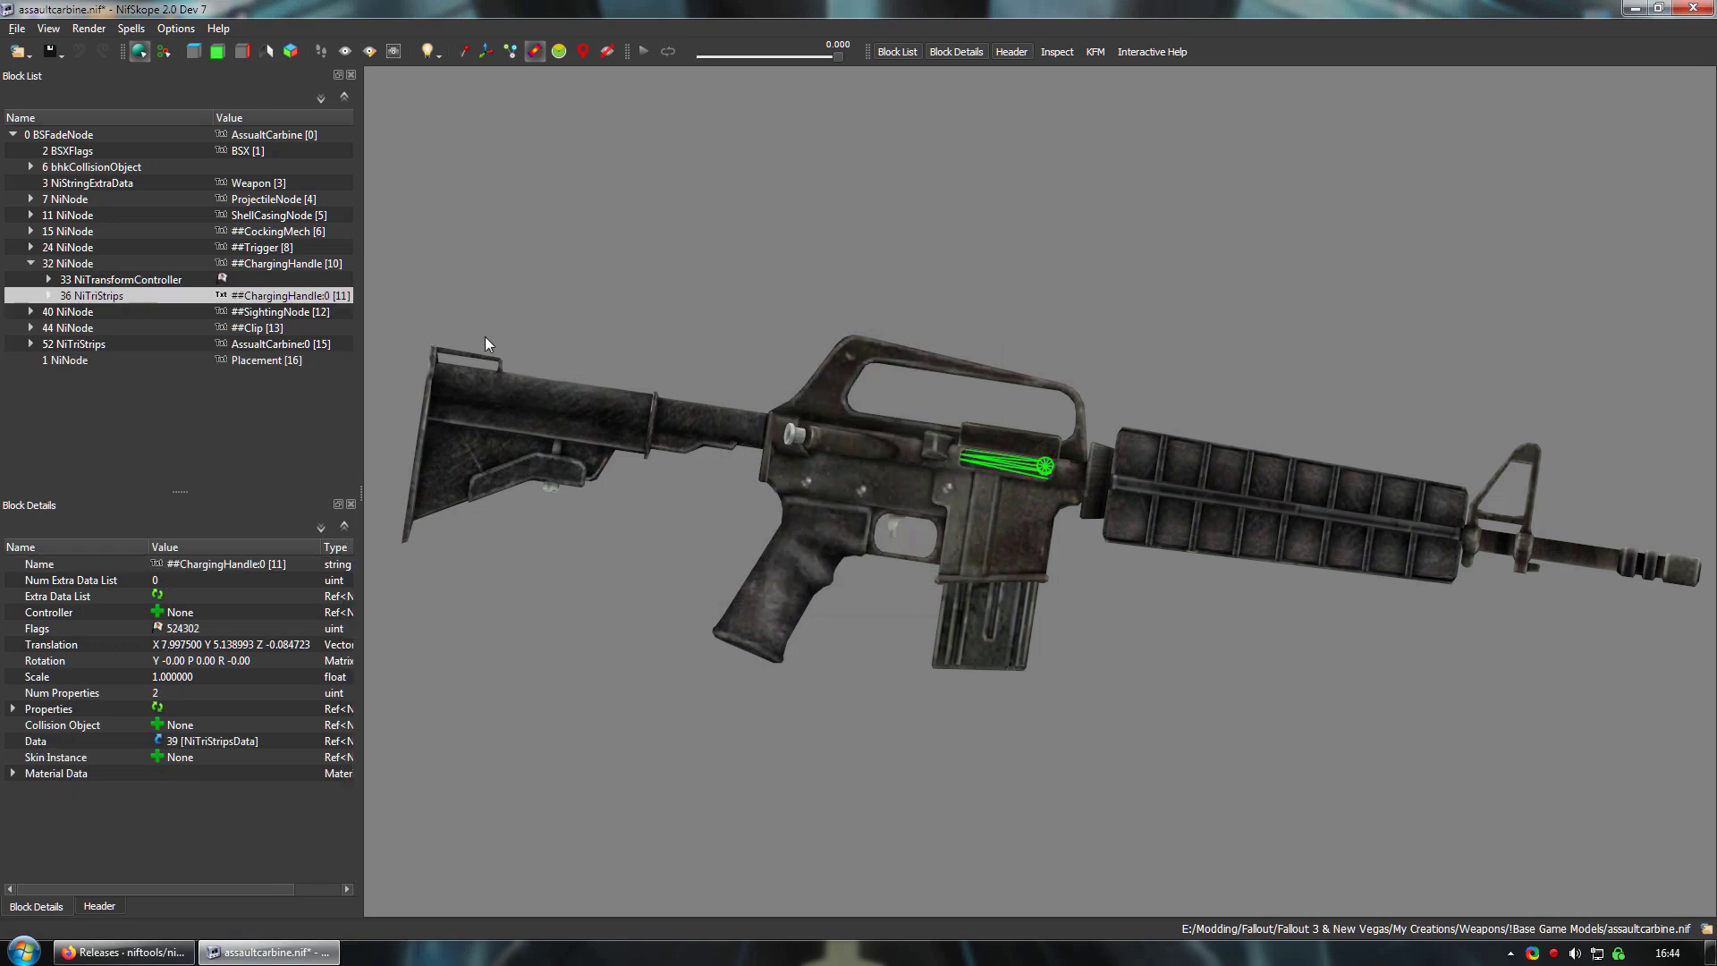
pyautogui.rightClick(284, 265)
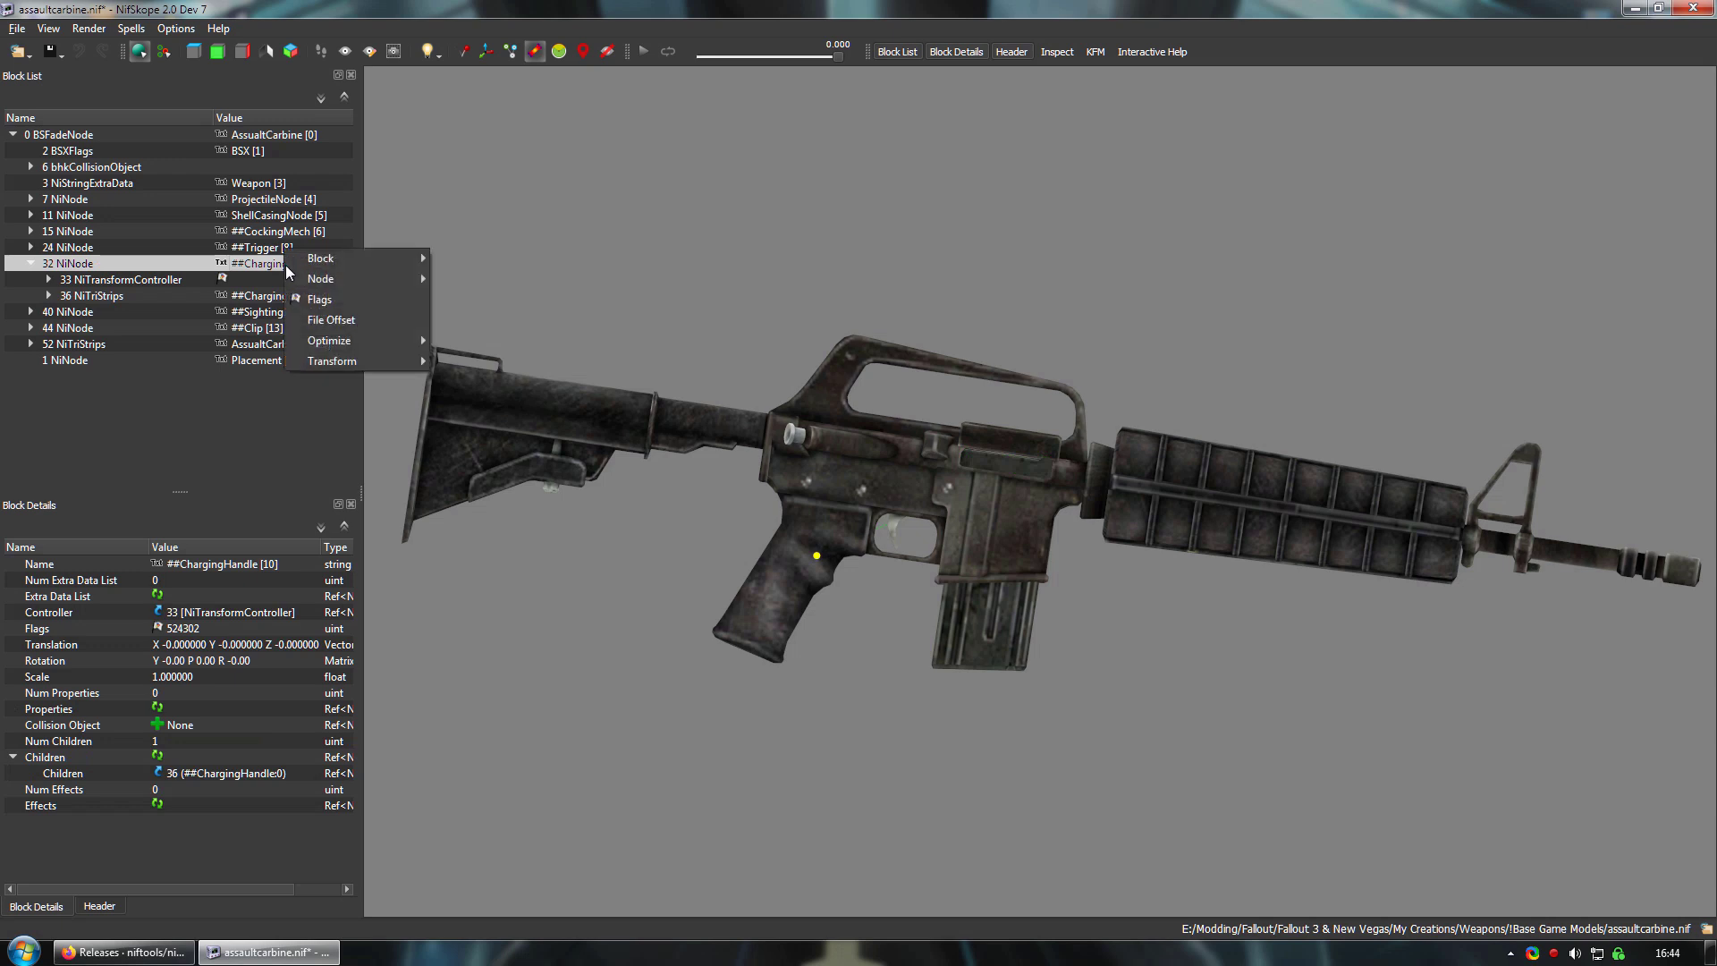
pyautogui.moveTo(319, 265)
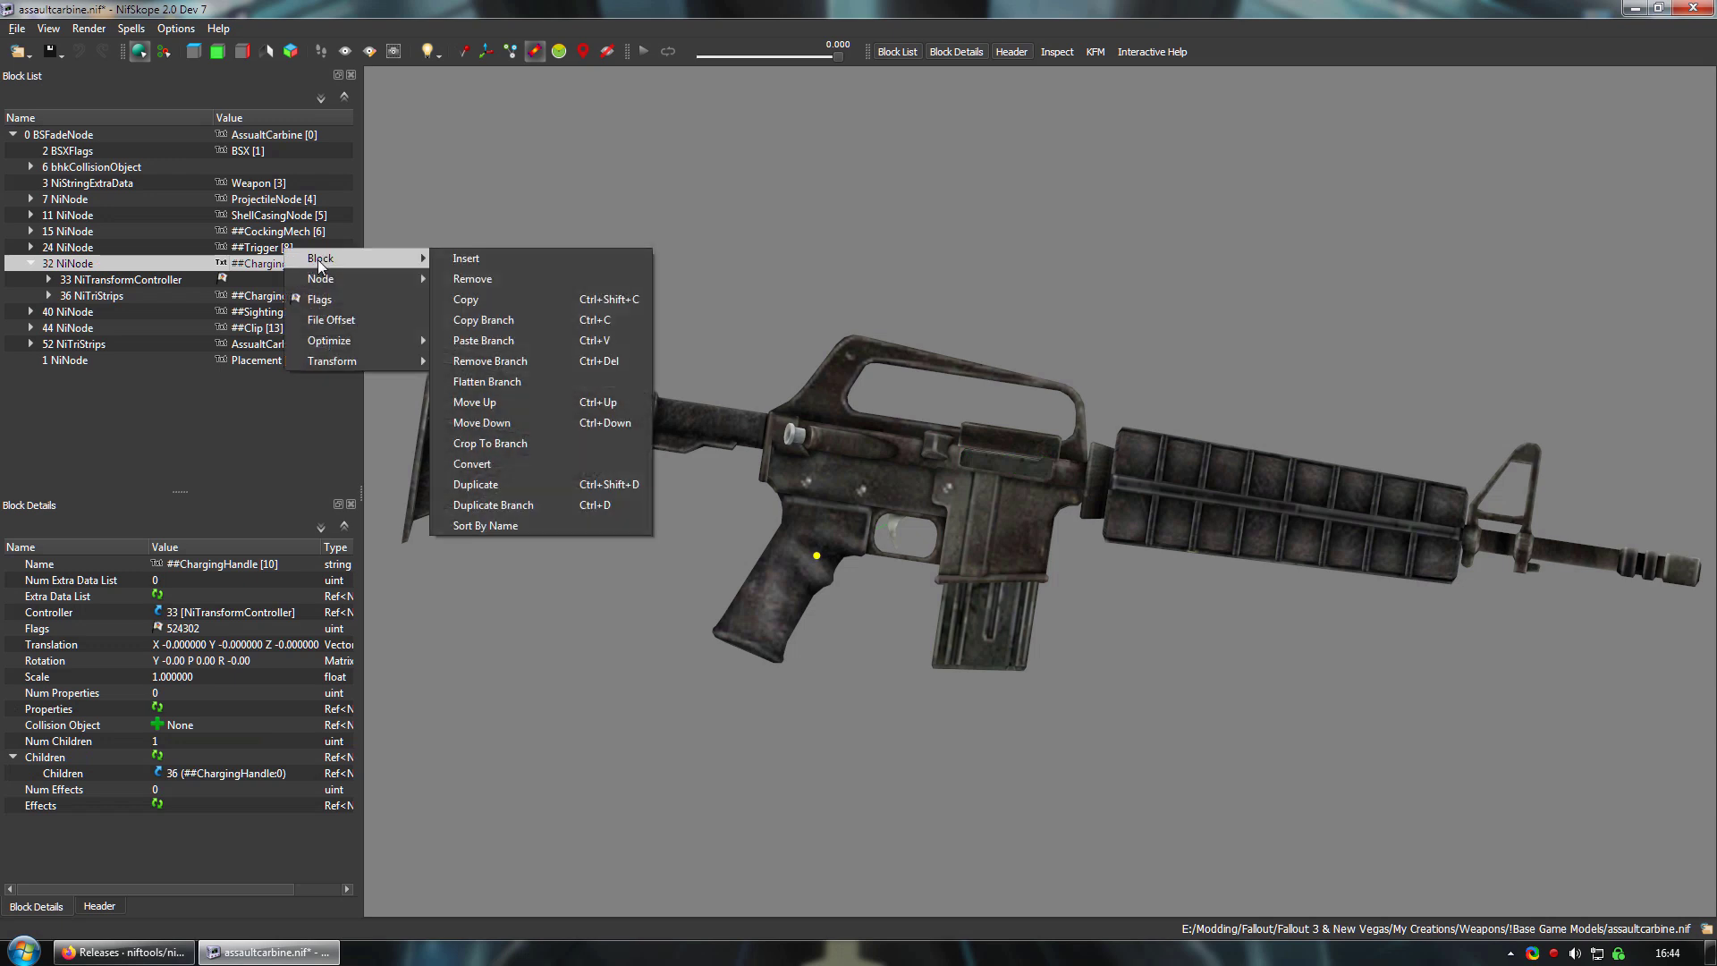
pyautogui.click(498, 322)
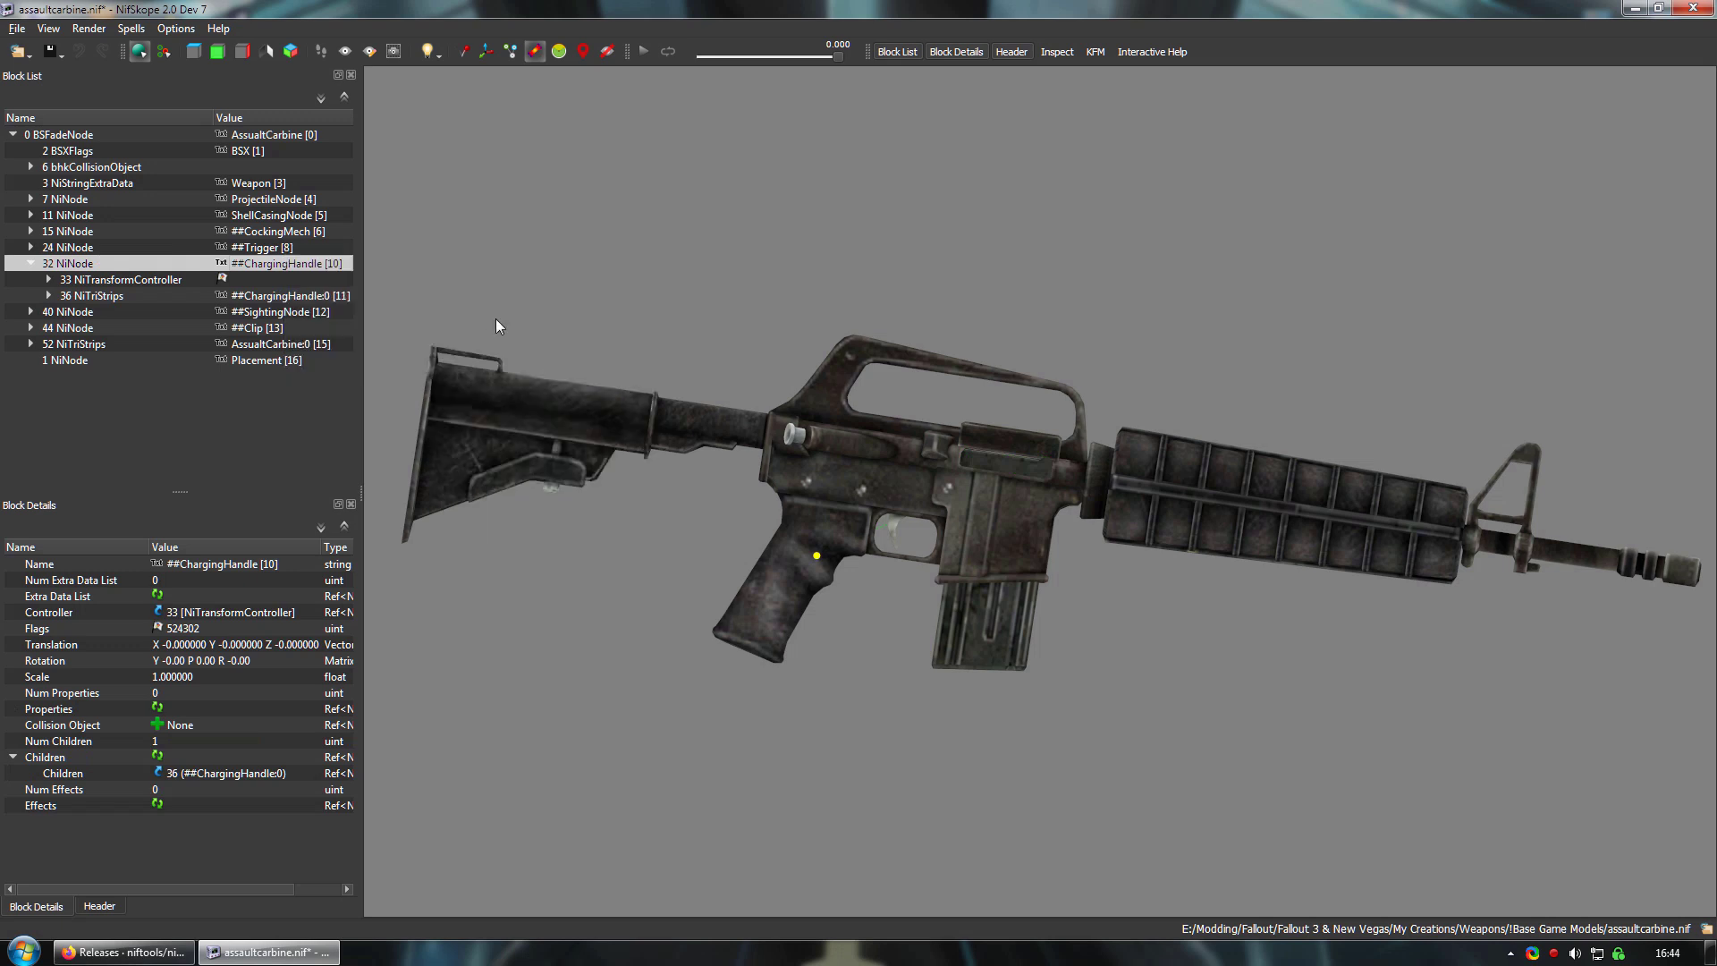
pyautogui.rightClick(232, 357)
pyautogui.moveTo(277, 352)
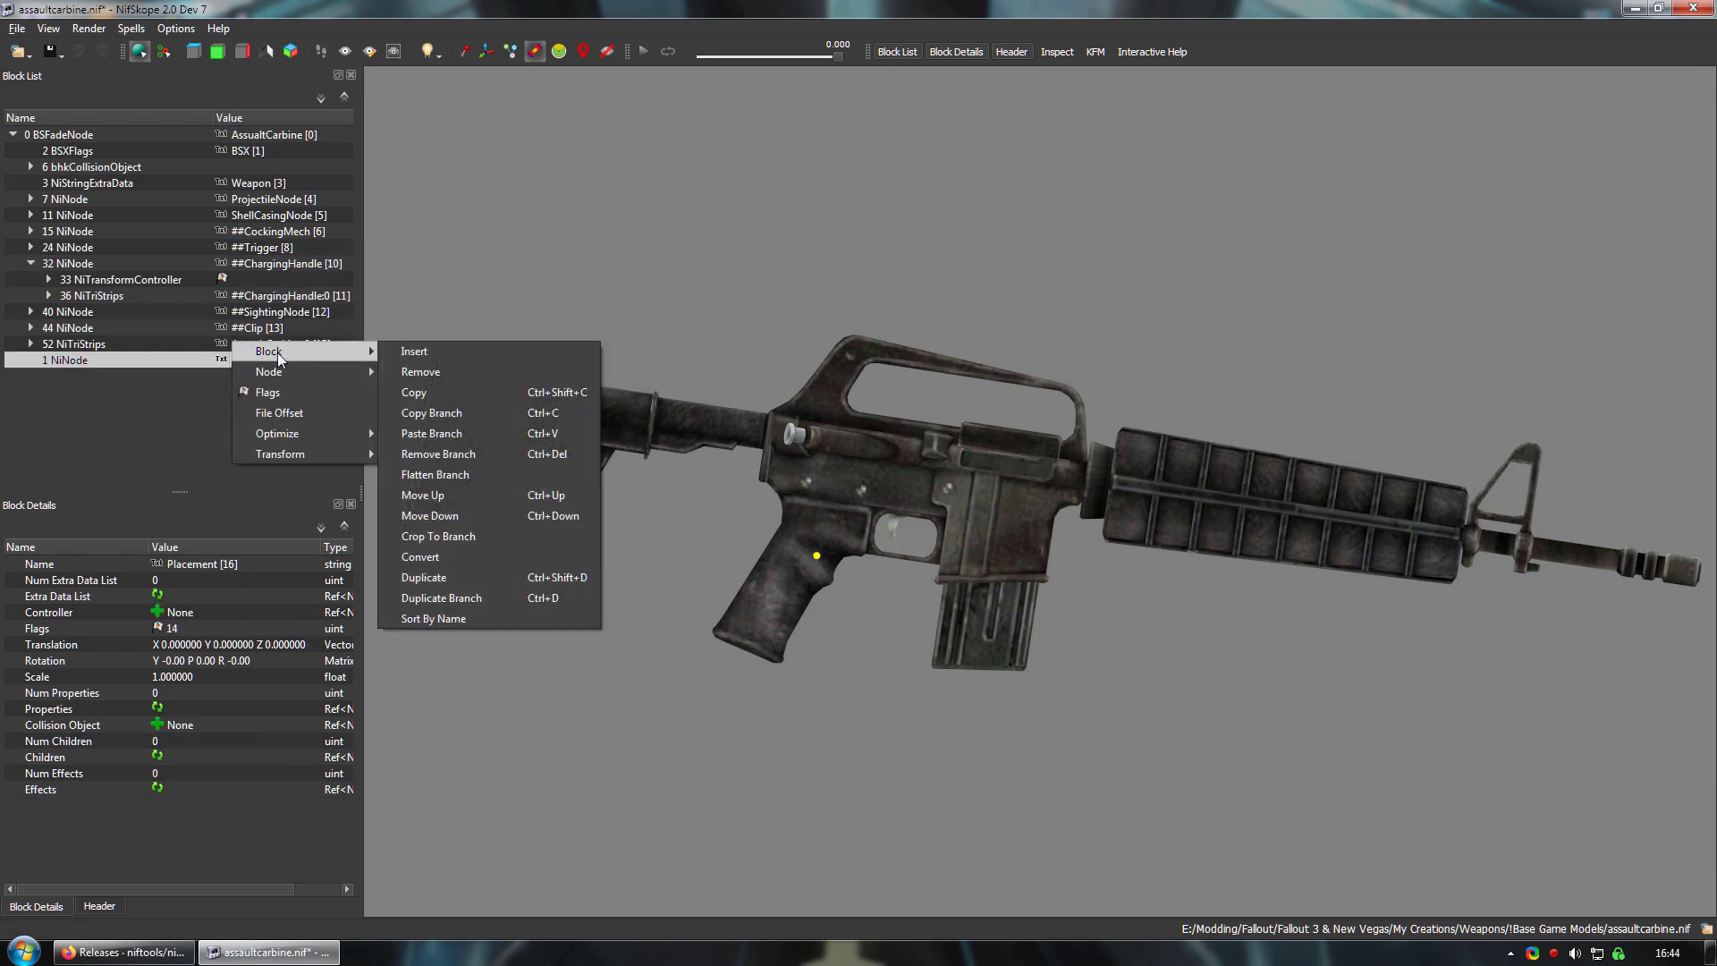
pyautogui.click(438, 433)
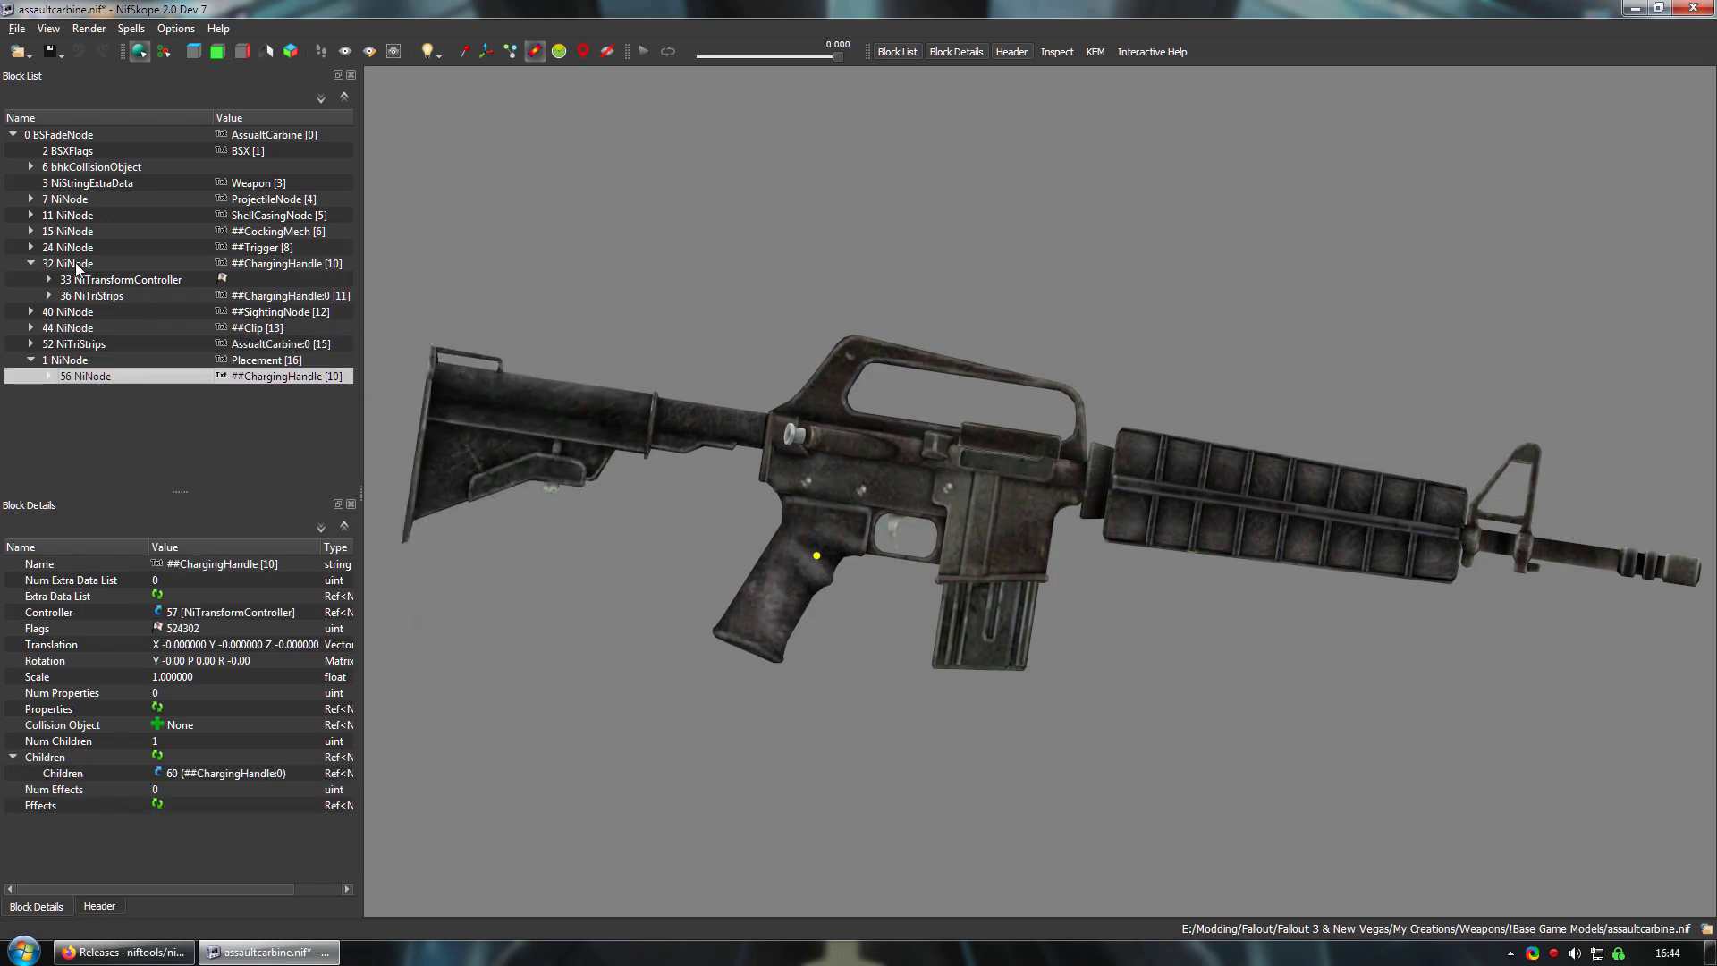
# Step: Remove the original ##ChargingHandle node and its orphaned transform controller
pyautogui.click(77, 264)
pyautogui.rightClick(76, 263)
pyautogui.moveTo(156, 260)
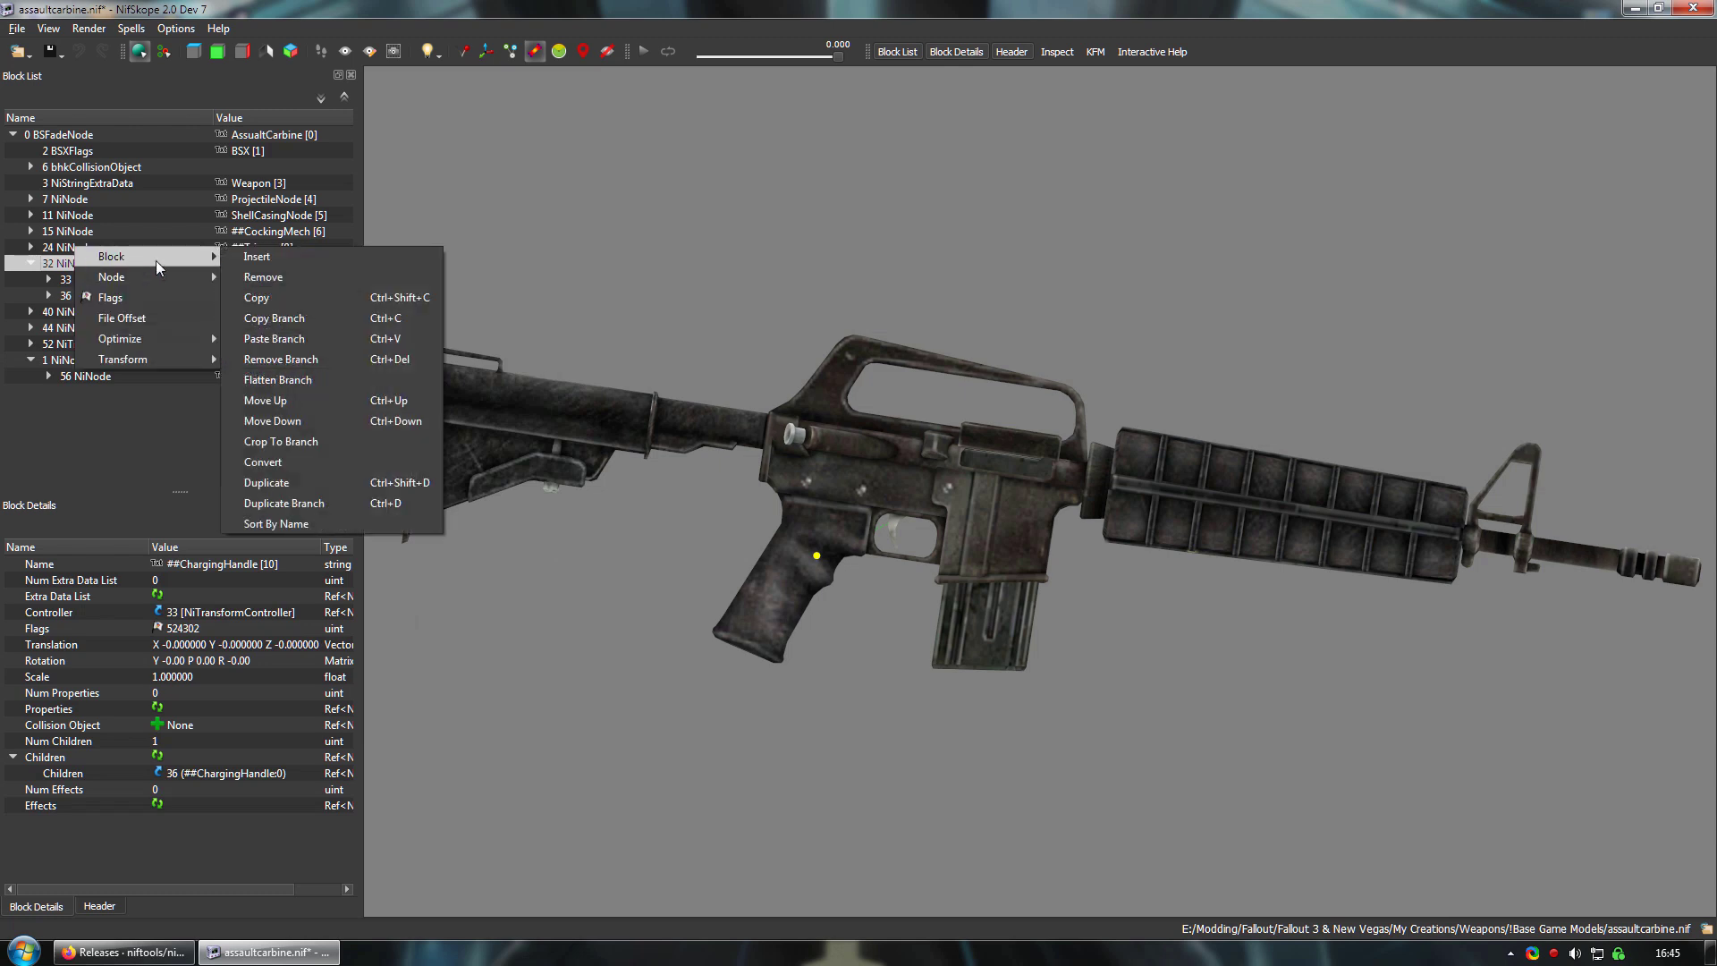
pyautogui.click(276, 279)
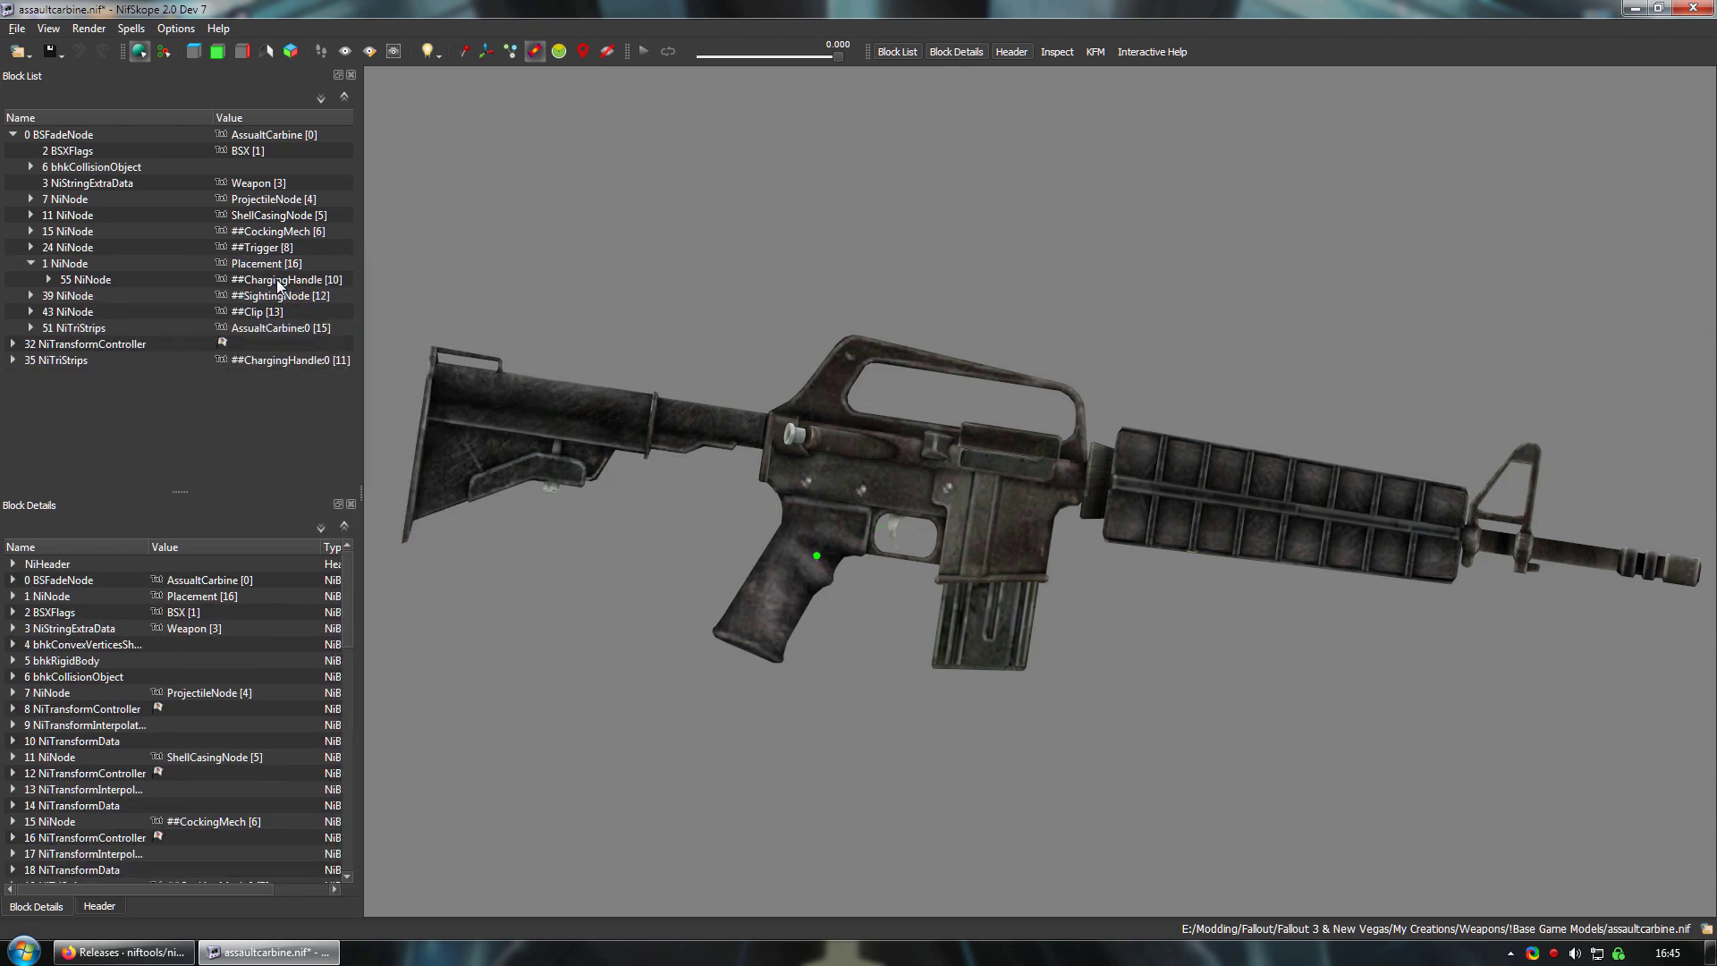
pyautogui.click(100, 345)
pyautogui.rightClick(53, 344)
pyautogui.moveTo(90, 340)
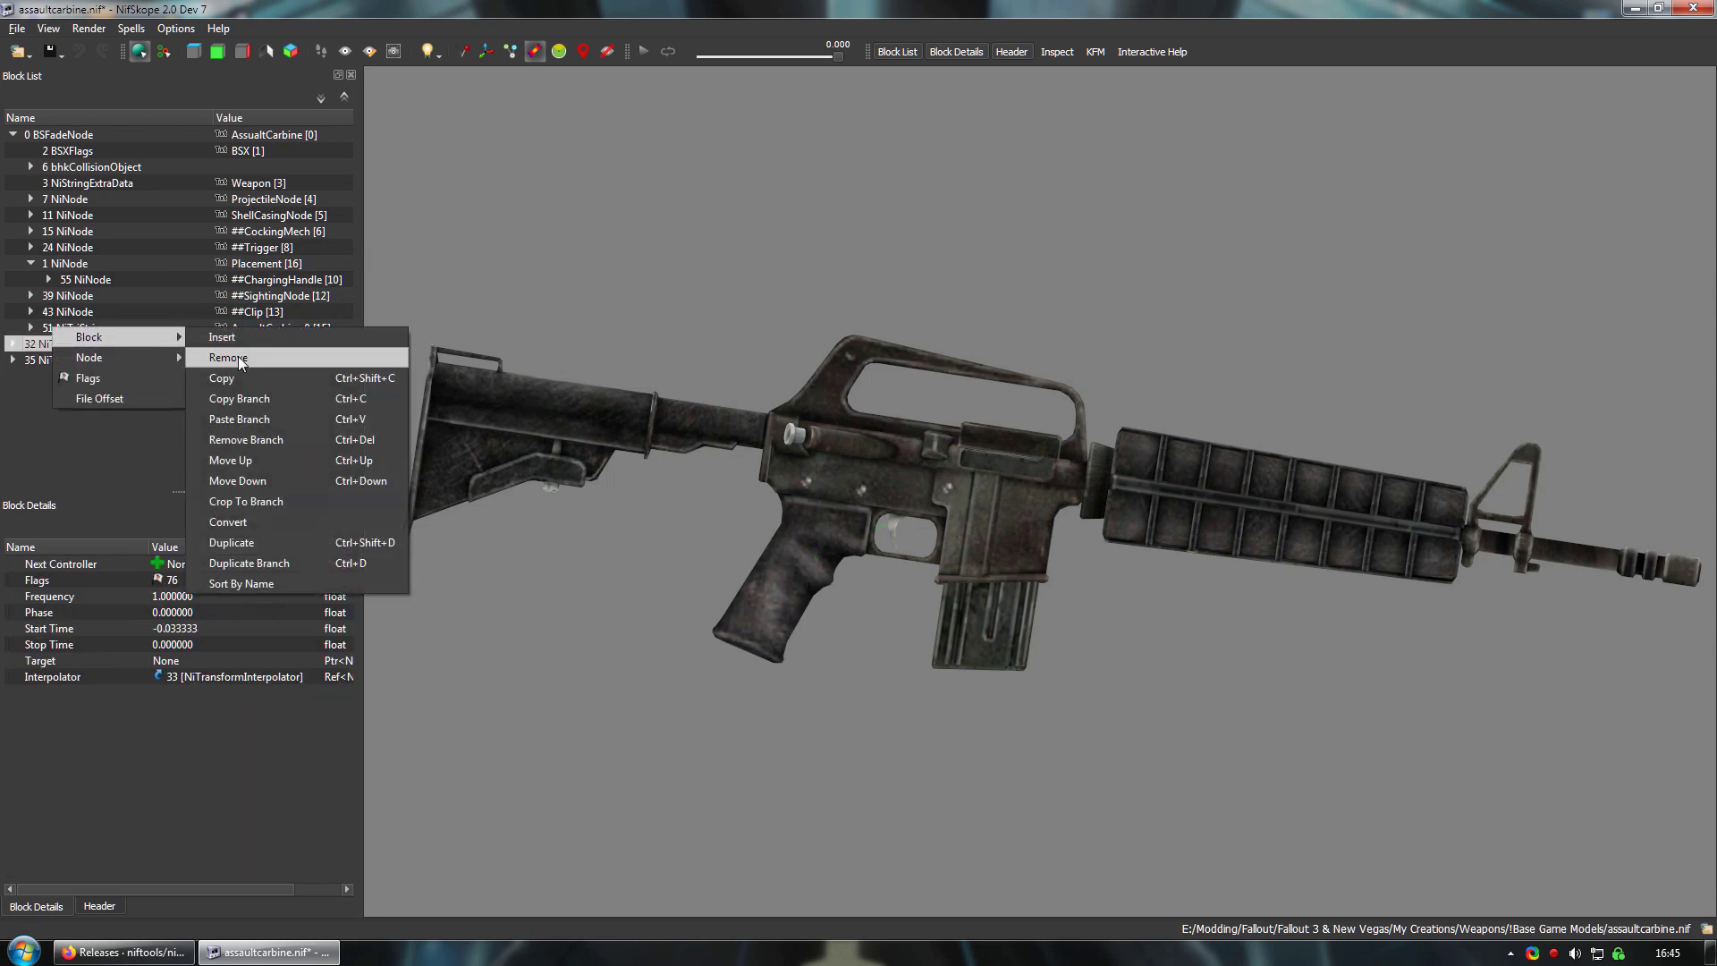
pyautogui.click(237, 356)
# Step: Delete the remaining orphaned blocks, including the lighting property and BSShaderTextureSet
pyautogui.click(77, 345)
pyautogui.rightClick(74, 344)
pyautogui.click(223, 352)
pyautogui.rightClick(67, 340)
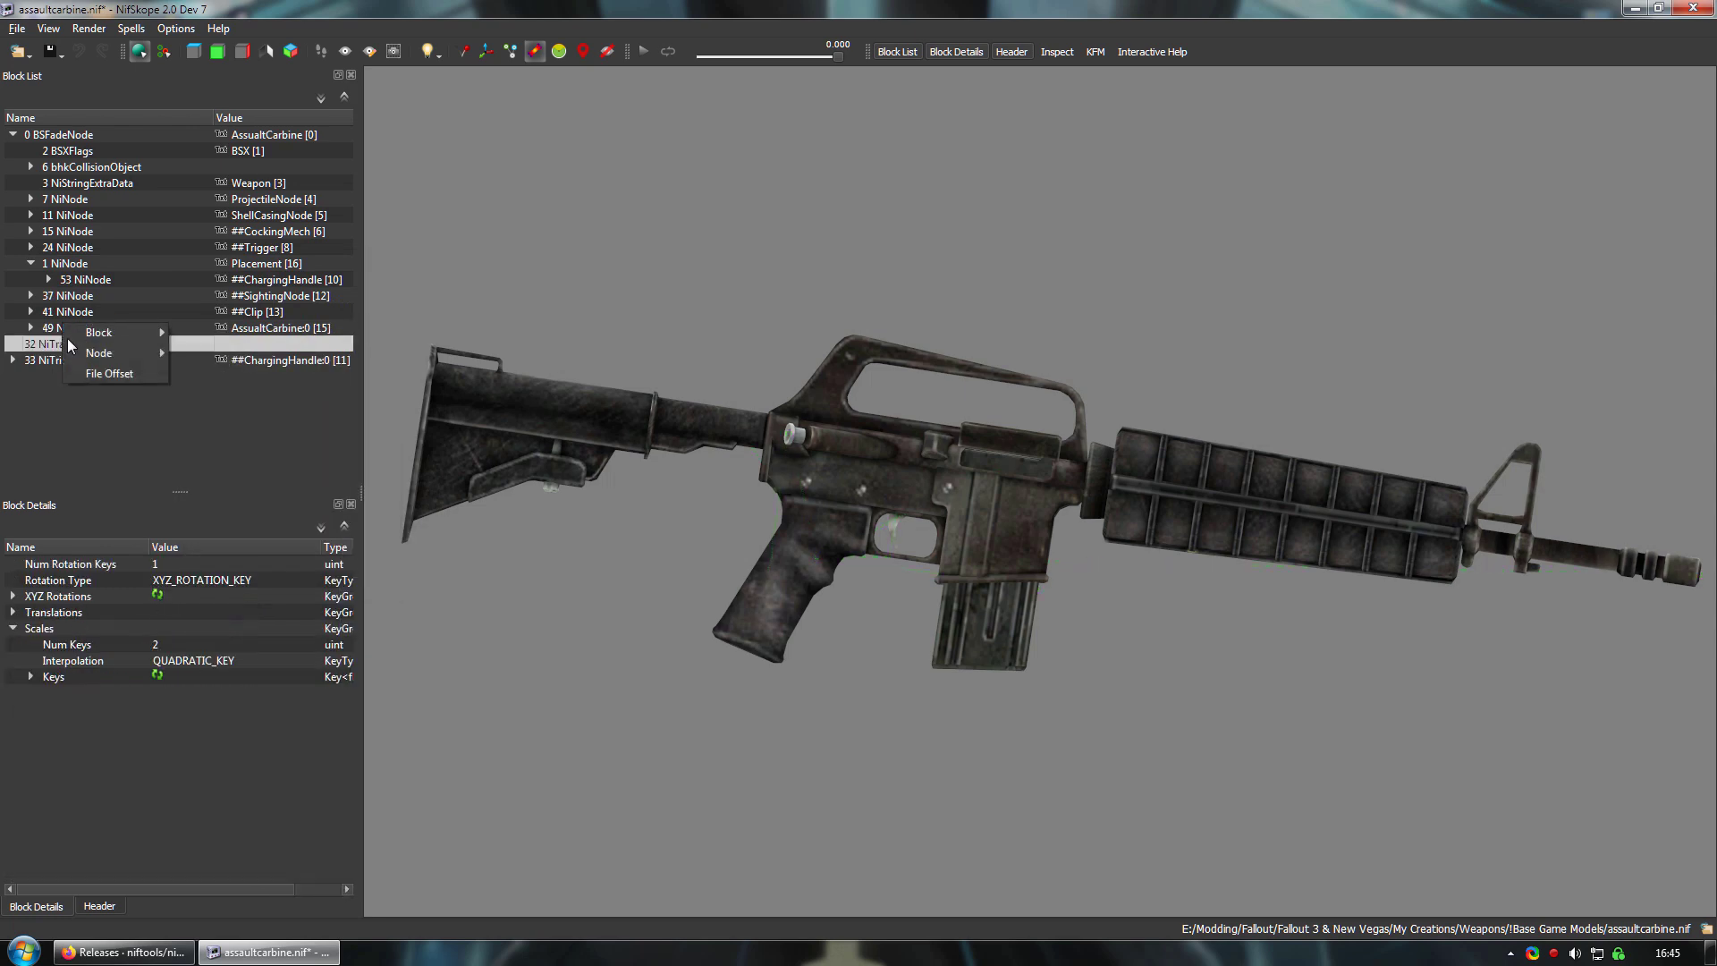
pyautogui.click(224, 351)
pyautogui.click(52, 346)
pyautogui.rightClick(54, 345)
pyautogui.click(224, 354)
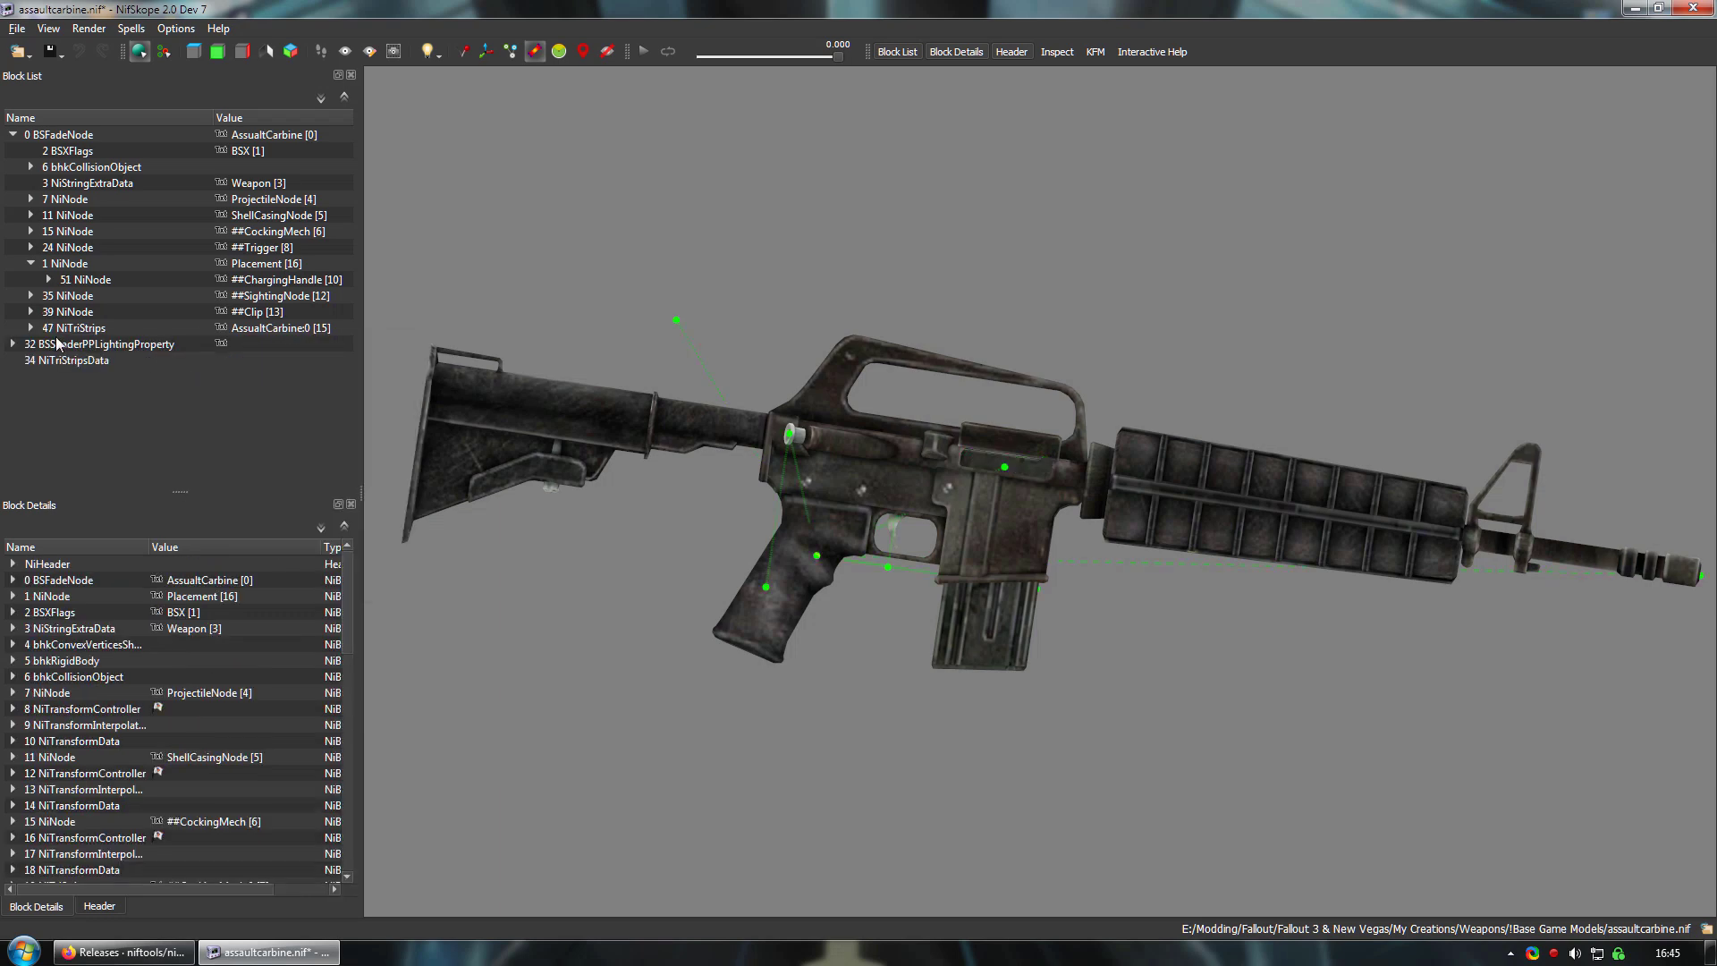
pyautogui.click(55, 343)
pyautogui.rightClick(56, 343)
pyautogui.click(223, 354)
pyautogui.click(134, 345)
pyautogui.rightClick(131, 347)
pyautogui.click(206, 362)
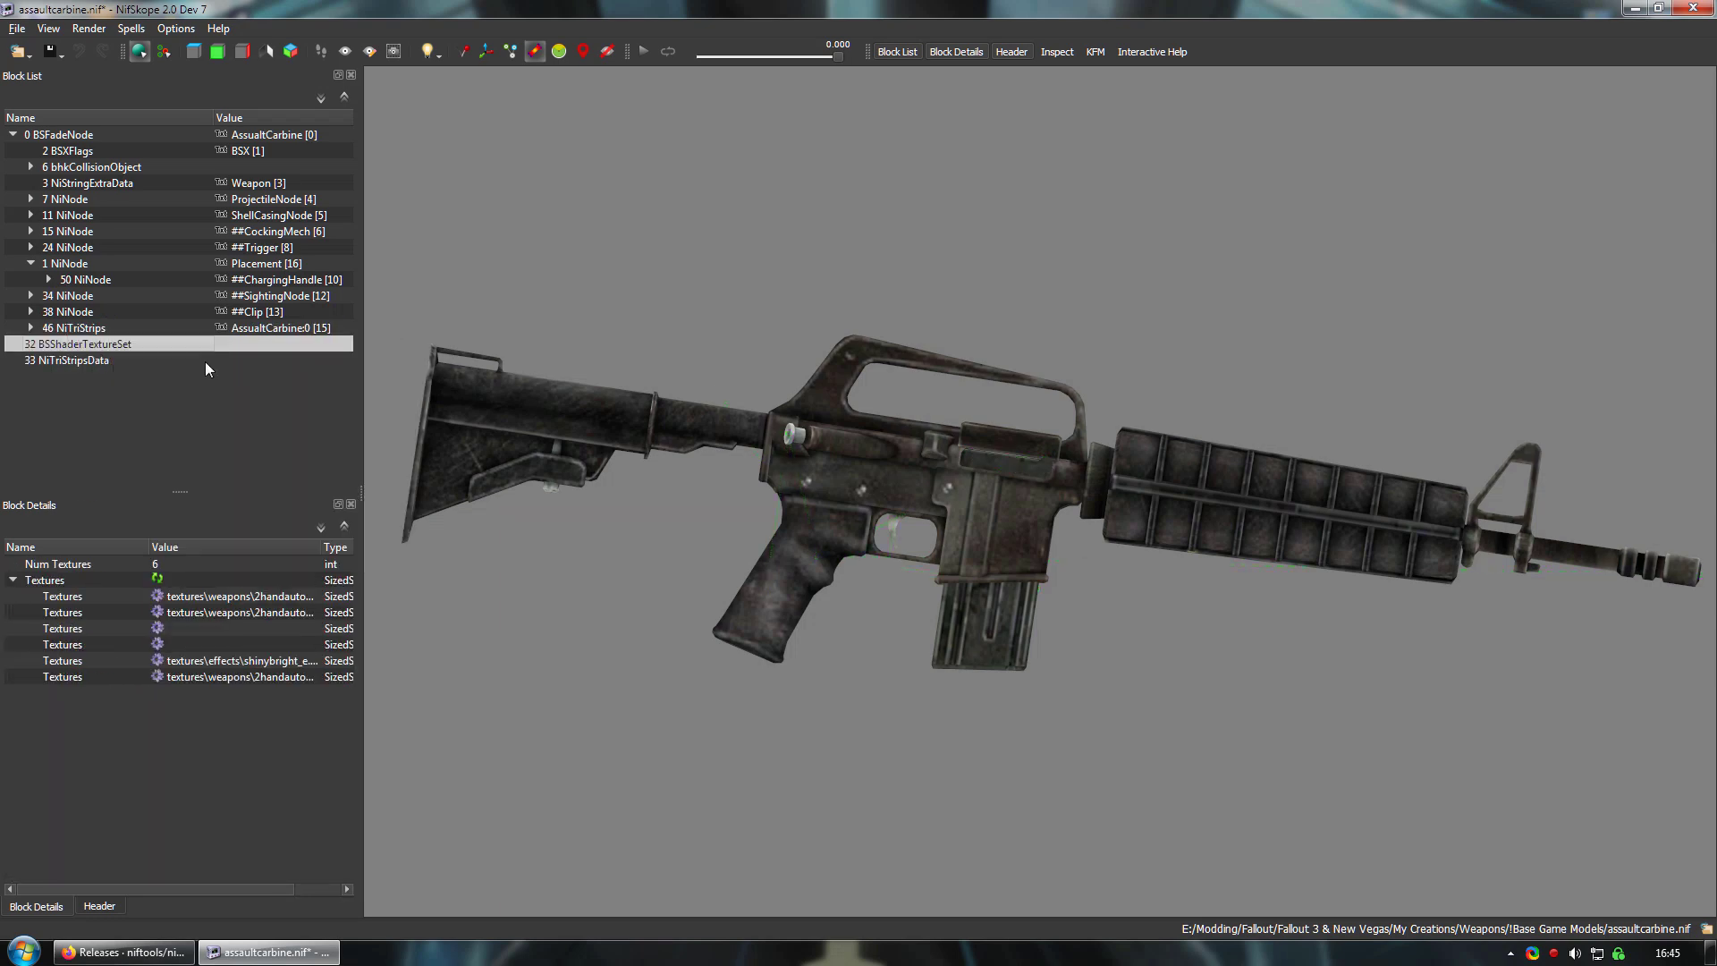
pyautogui.rightClick(107, 345)
# Step: Delete the orphaned NiTriStripsData block and rotate Placement to Y -180, P 0, R -180
pyautogui.click(259, 357)
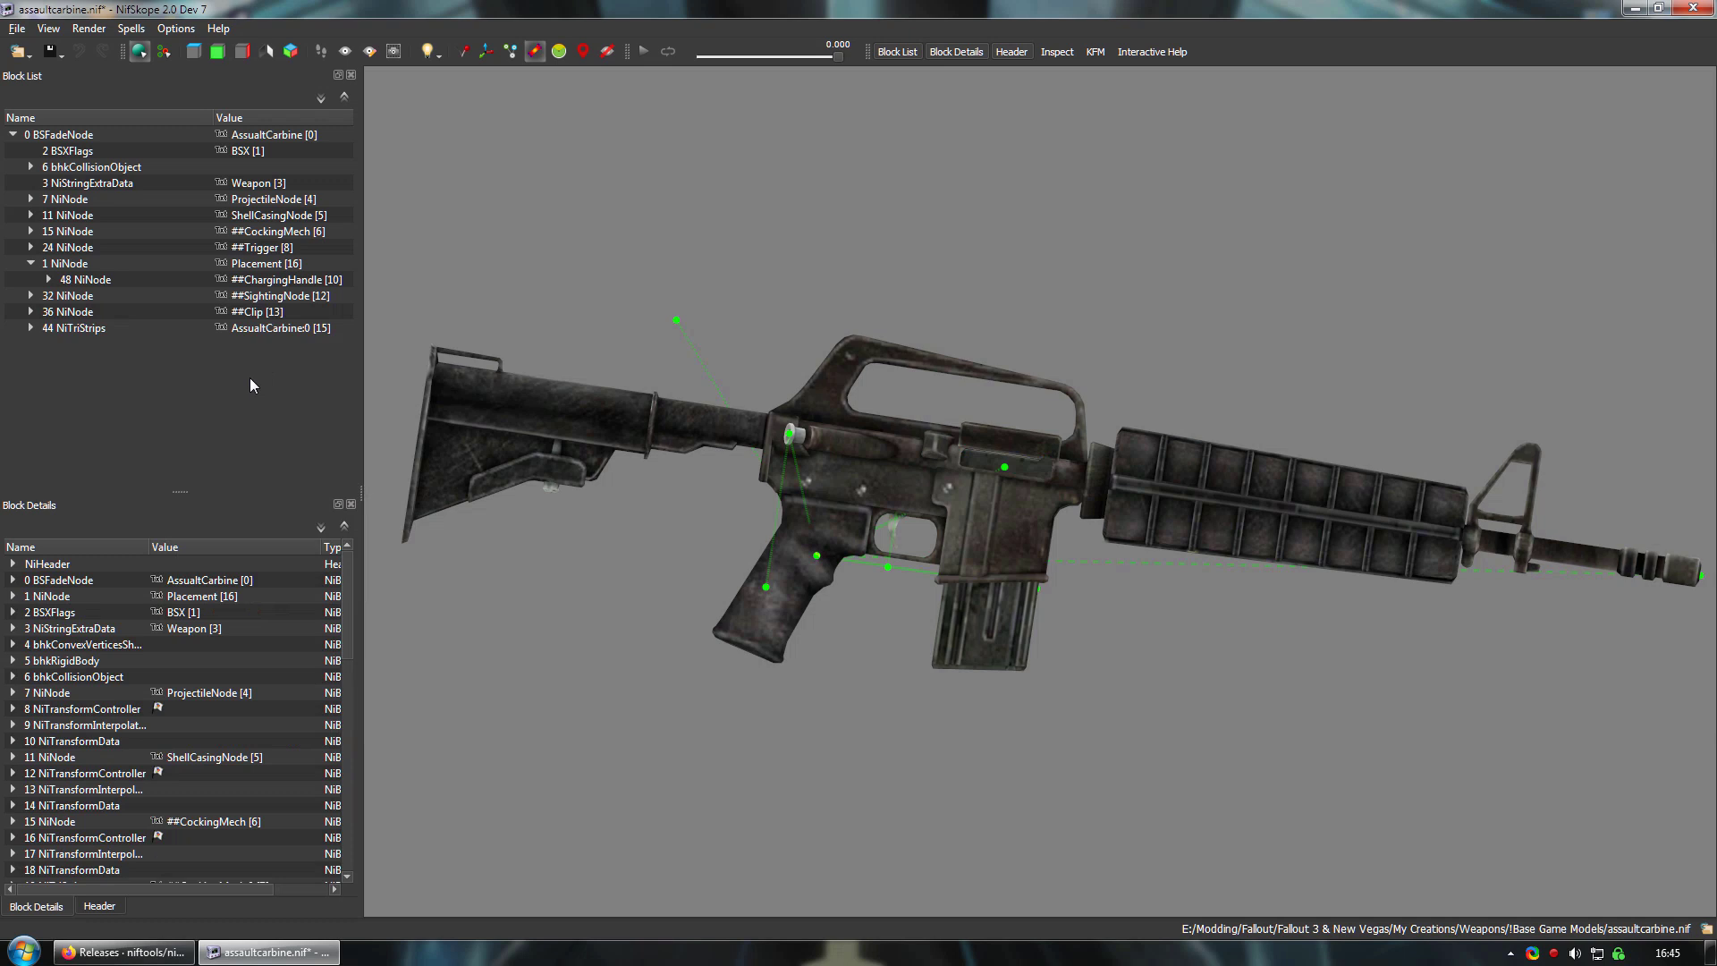
pyautogui.click(266, 264)
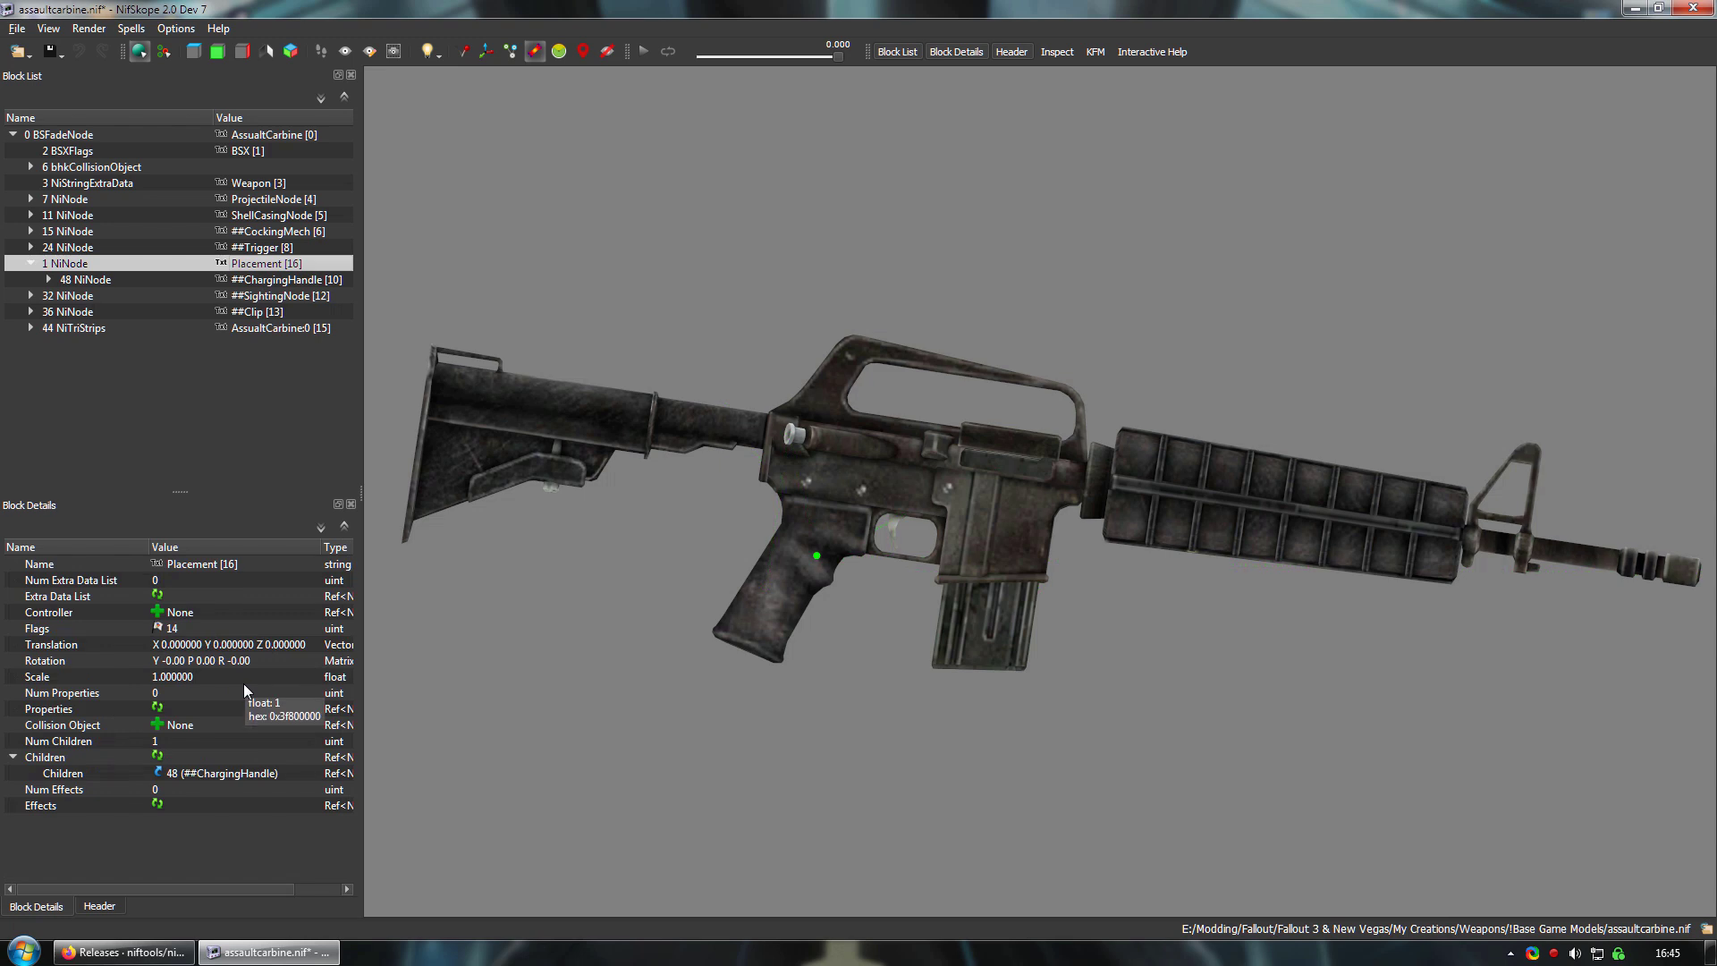
pyautogui.click(179, 663)
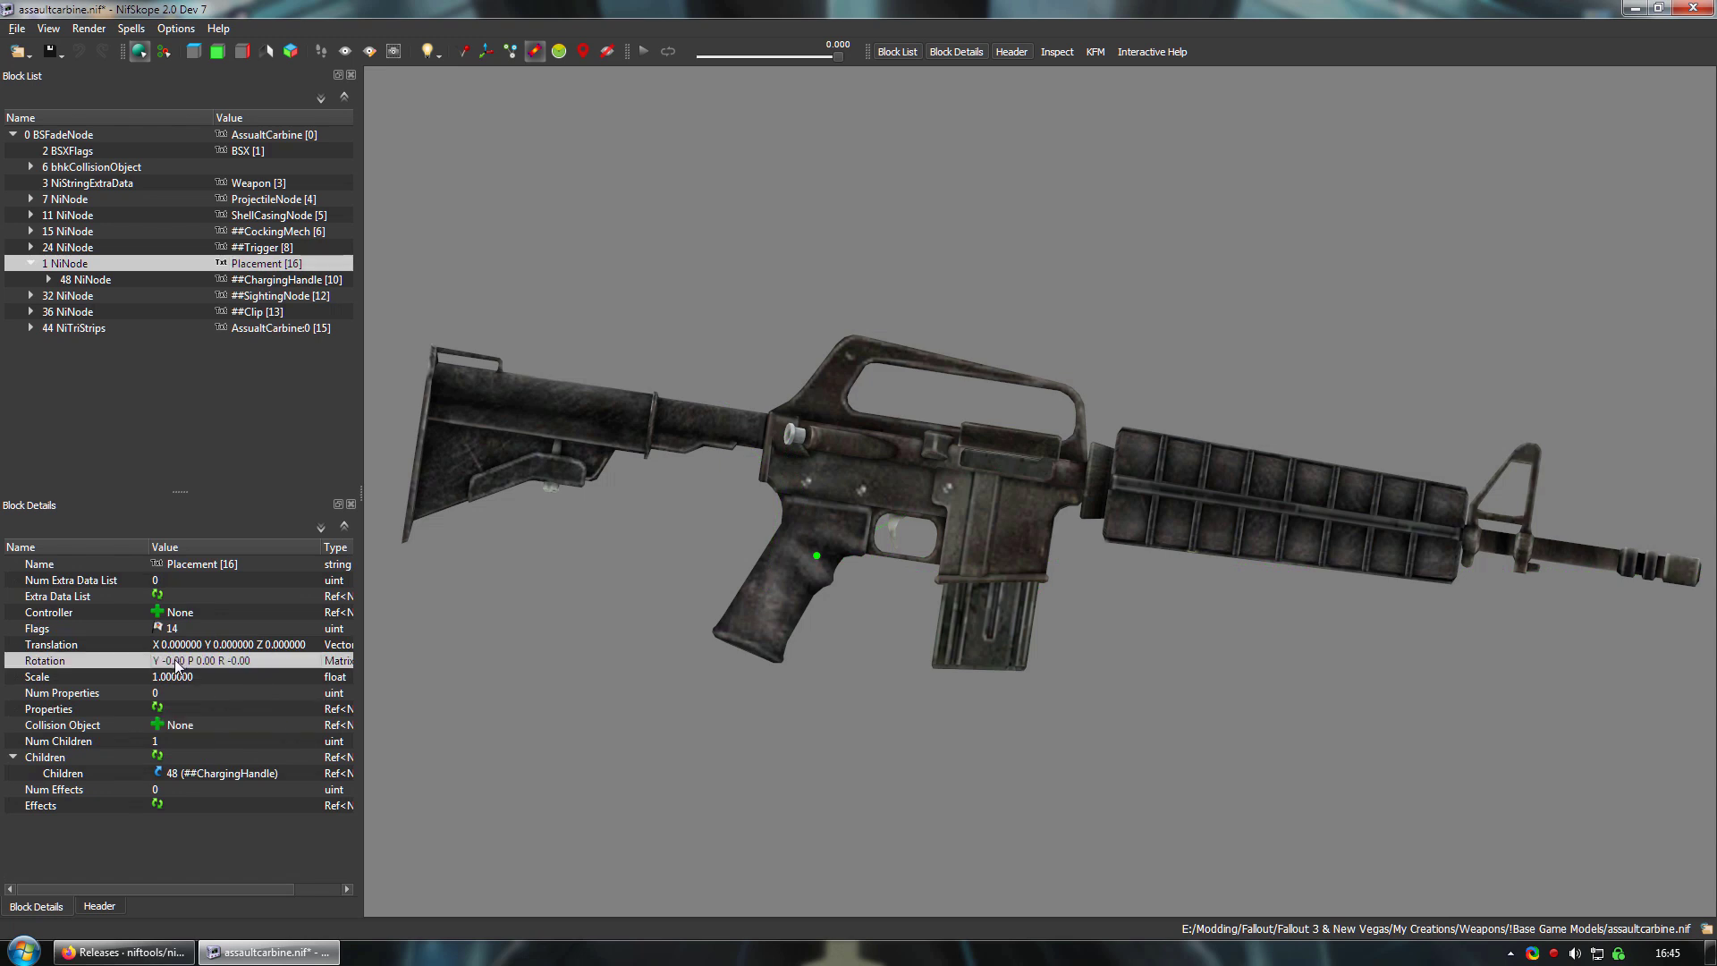
pyautogui.click(177, 661)
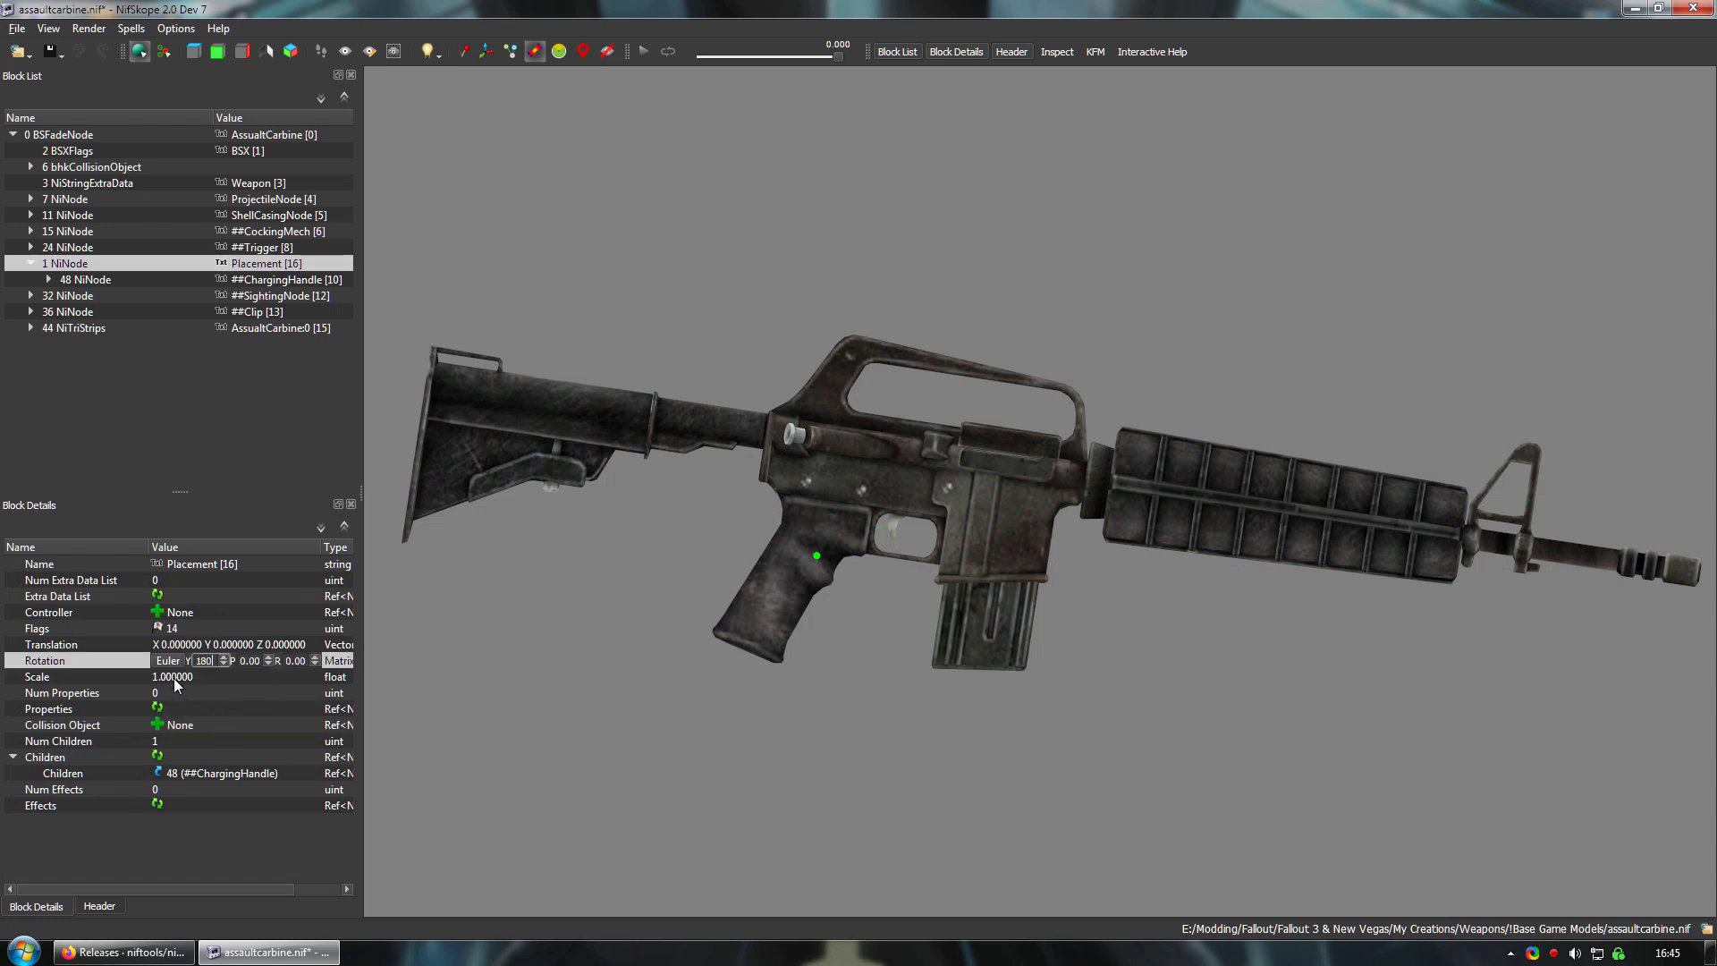
pyautogui.press('Tab')
pyautogui.press('Tab')
pyautogui.write('1')
pyautogui.press('Return')
pyautogui.moveTo(580, 477); pyautogui.dragTo(647, 464)
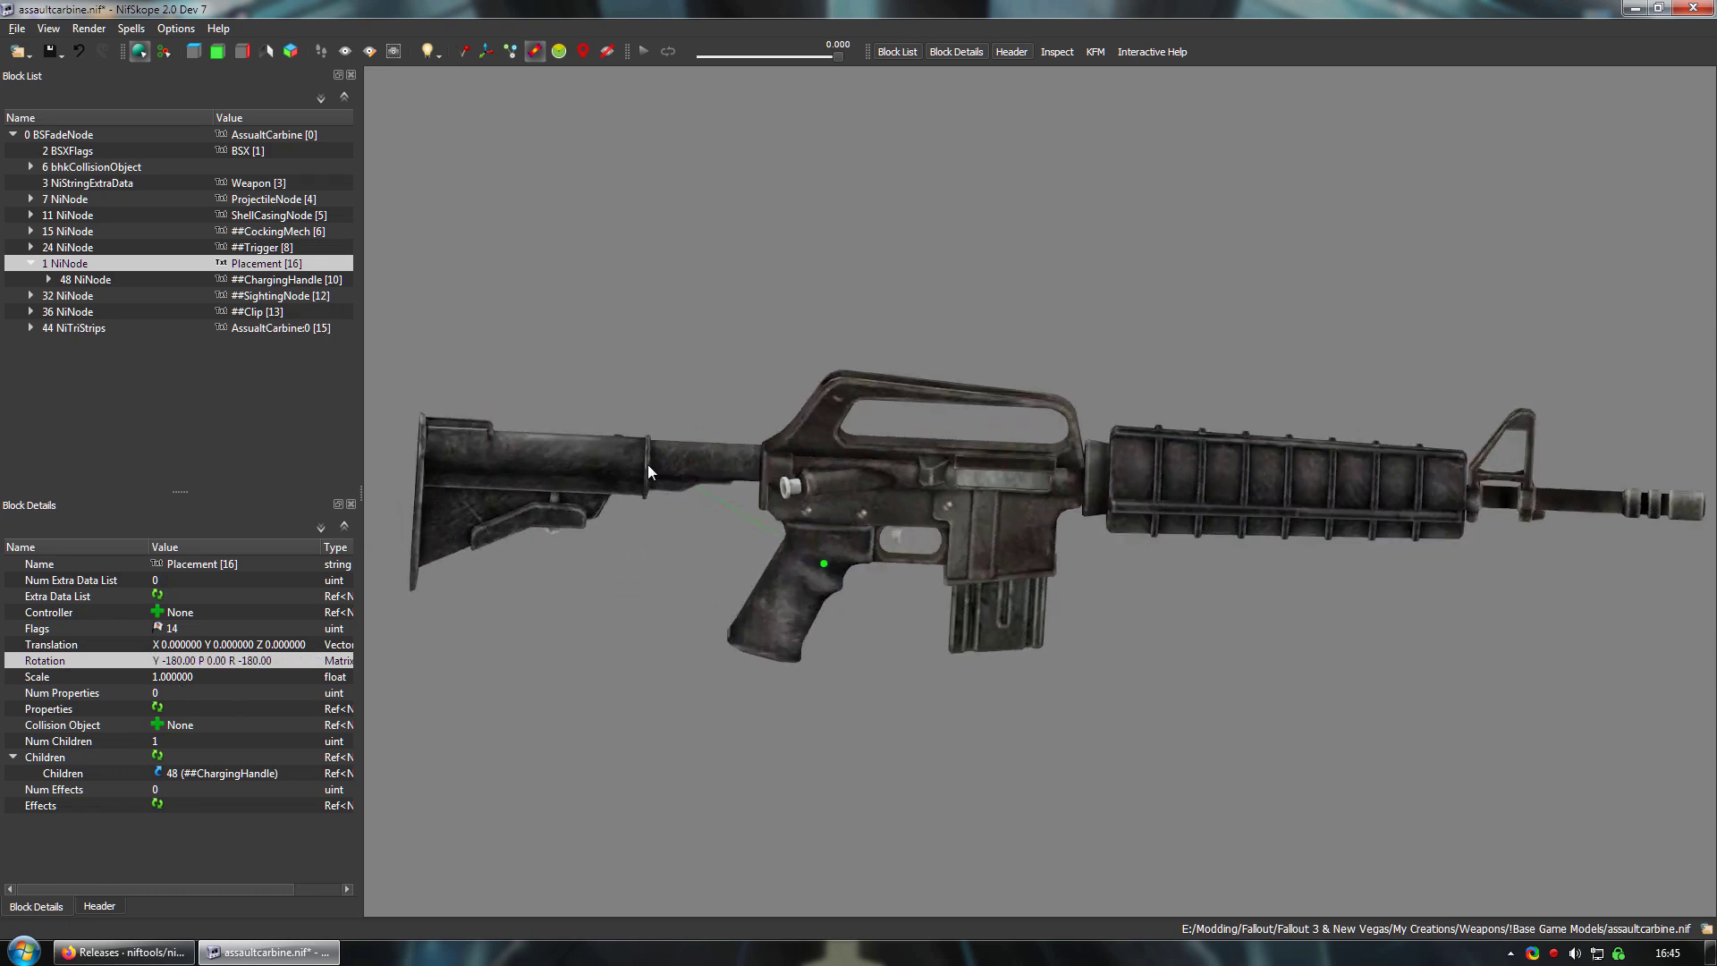
# Step: Set the ##ChargingHandle:0 mesh under the relocated node to rotation Y -180, P 0, R -180
pyautogui.click(257, 279)
pyautogui.click(46, 280)
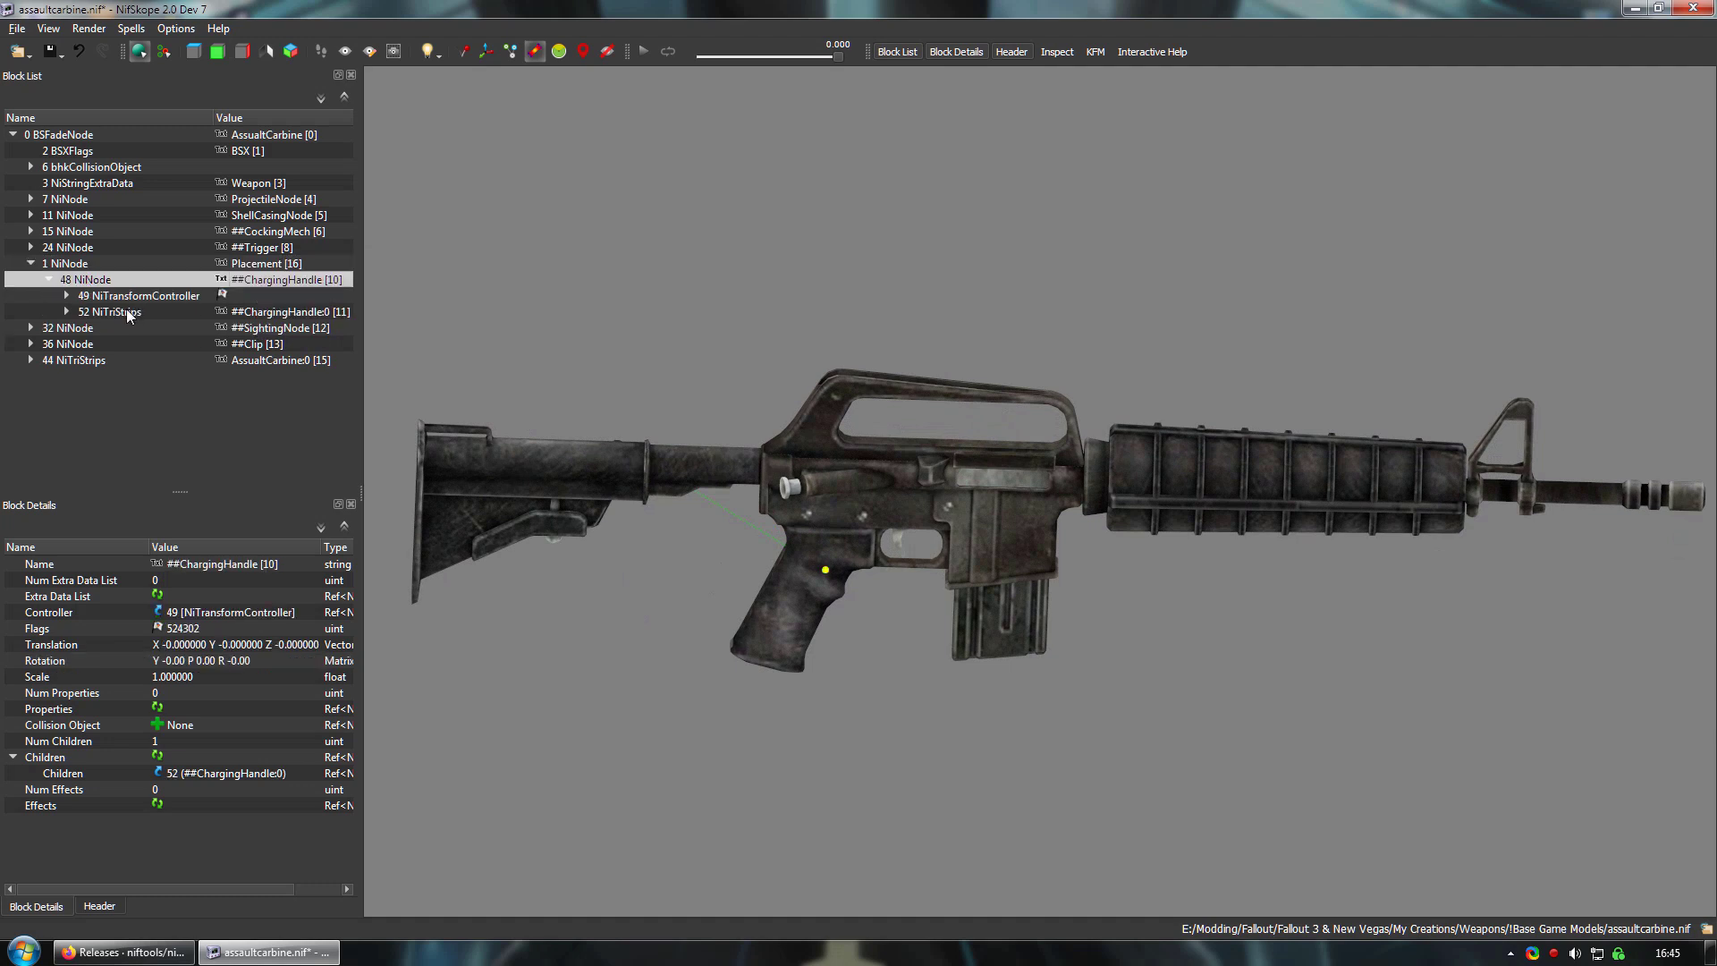
pyautogui.click(126, 311)
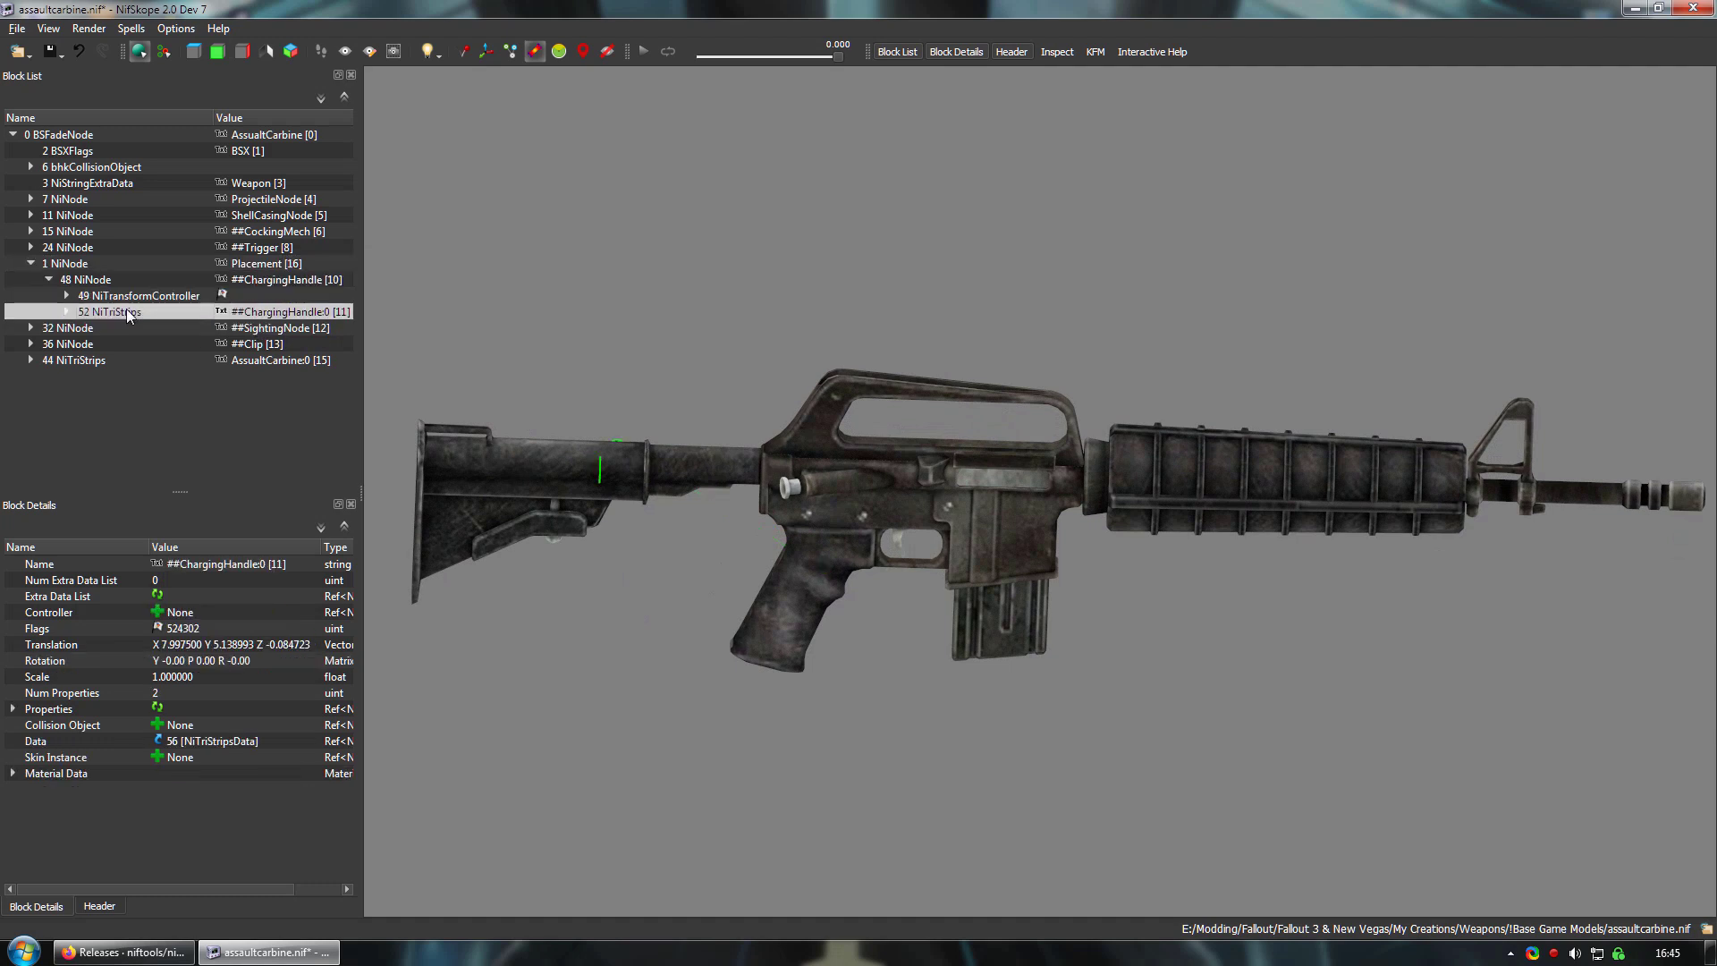
pyautogui.doubleClick(178, 661)
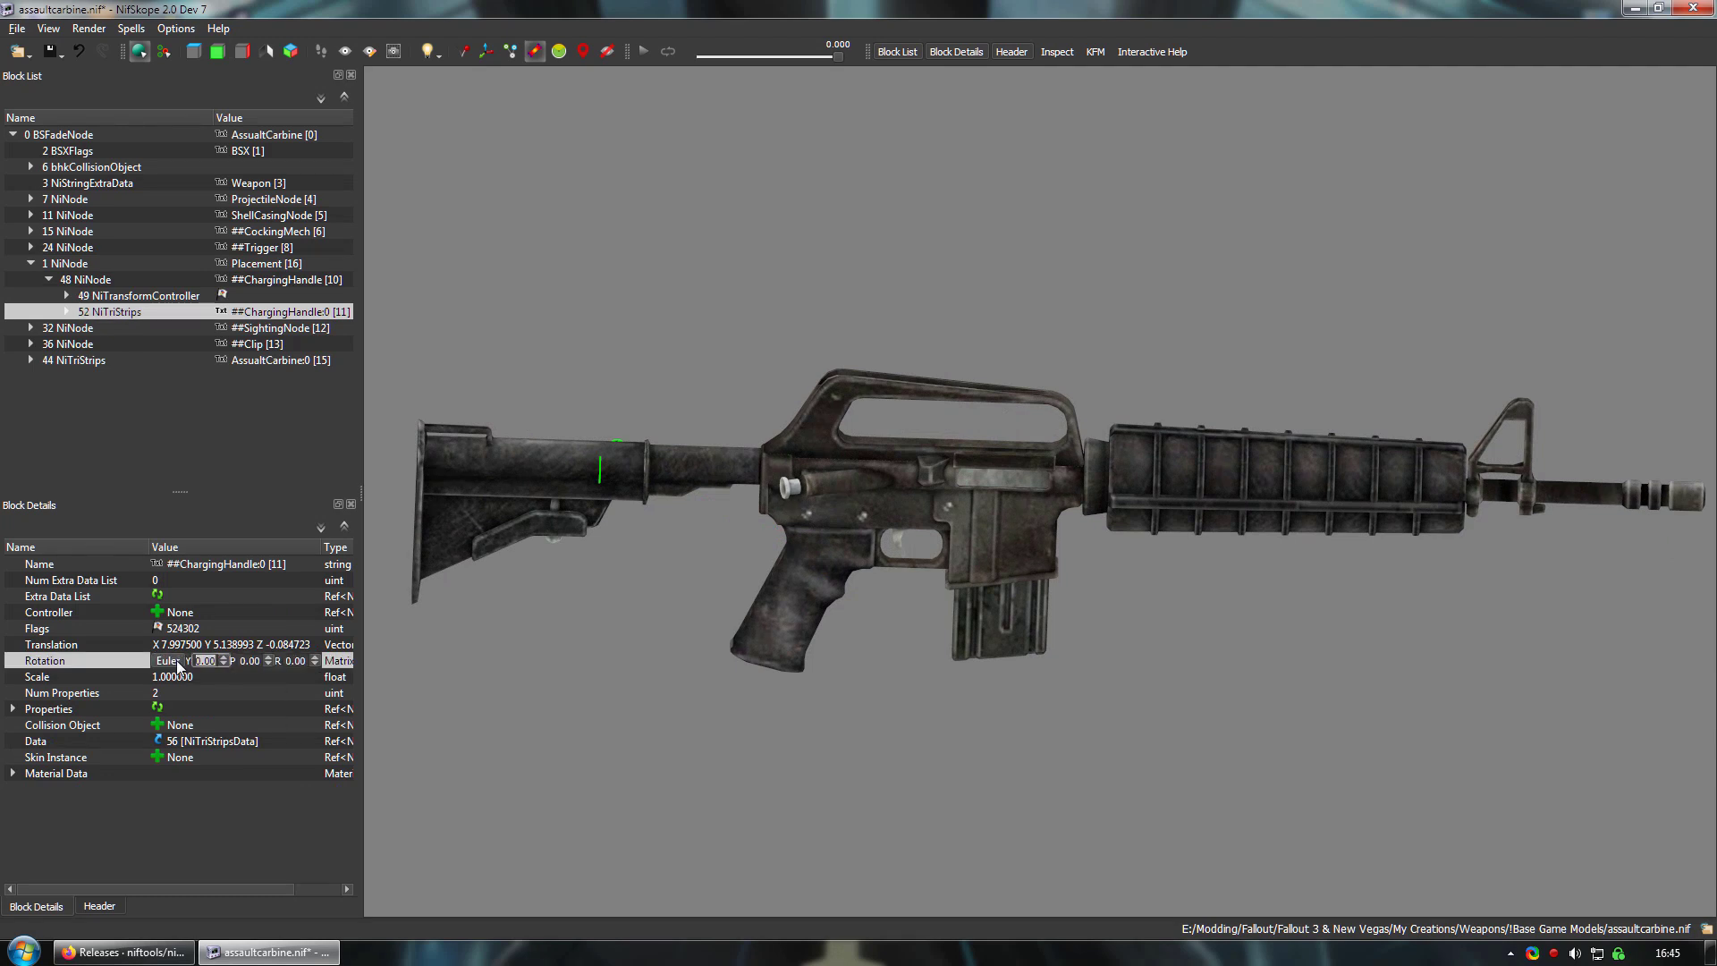
pyautogui.press('Tab')
pyautogui.press('Tab')
pyautogui.press('Return')
pyautogui.moveTo(766, 533); pyautogui.dragTo(751, 433)
pyautogui.scroll(5, 694, 570)
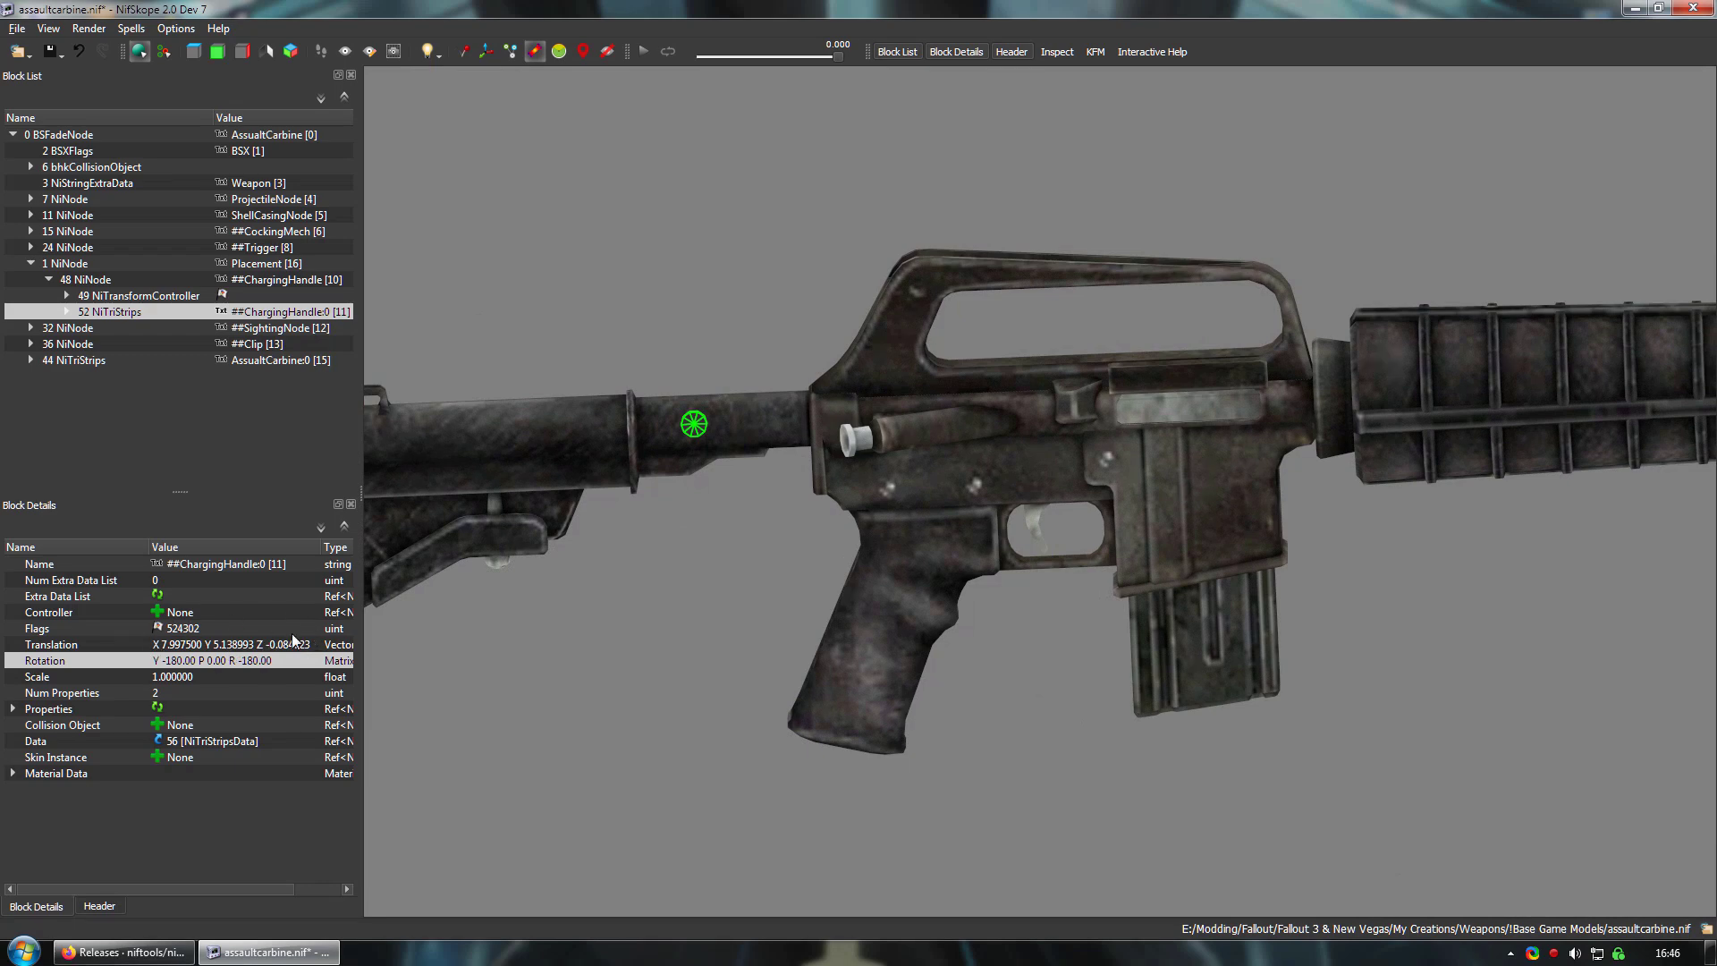
# Step: Move the charging handle mesh to an initial position of X -5, Y 5, Z 0
pyautogui.doubleClick(176, 644)
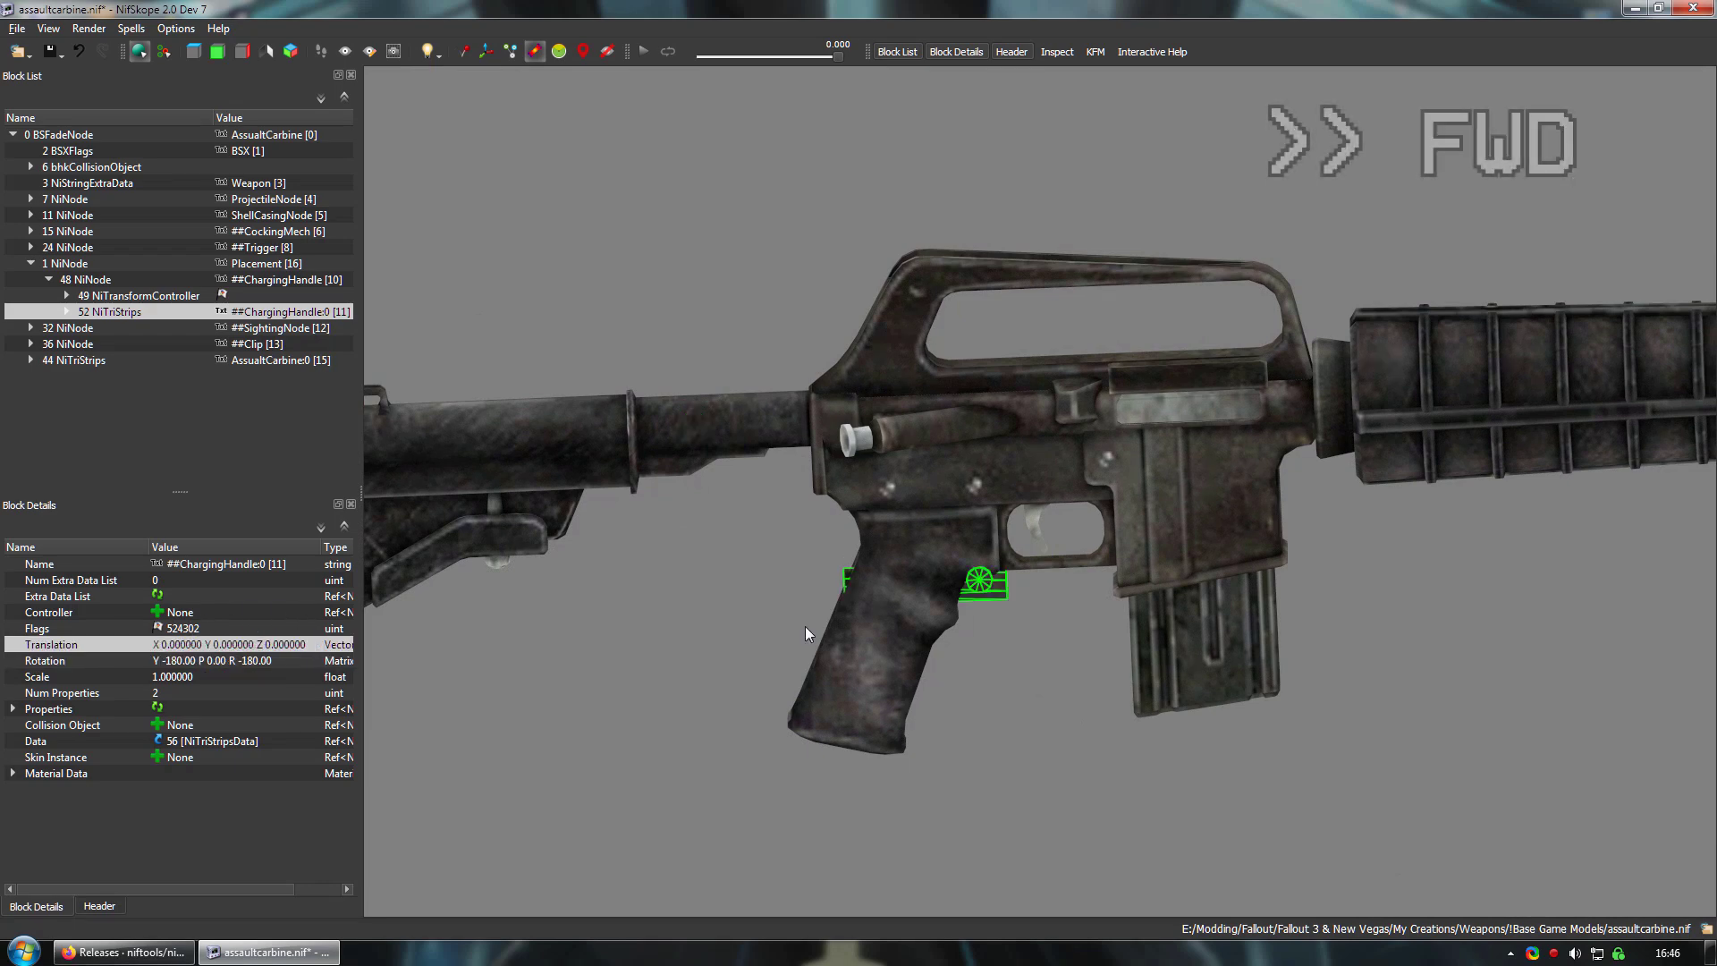
pyautogui.write('-5')
pyautogui.press('Tab')
pyautogui.write('5')
pyautogui.press('Tab')
pyautogui.write('0')
pyautogui.press('Return')
pyautogui.moveTo(626, 429); pyautogui.dragTo(721, 421)
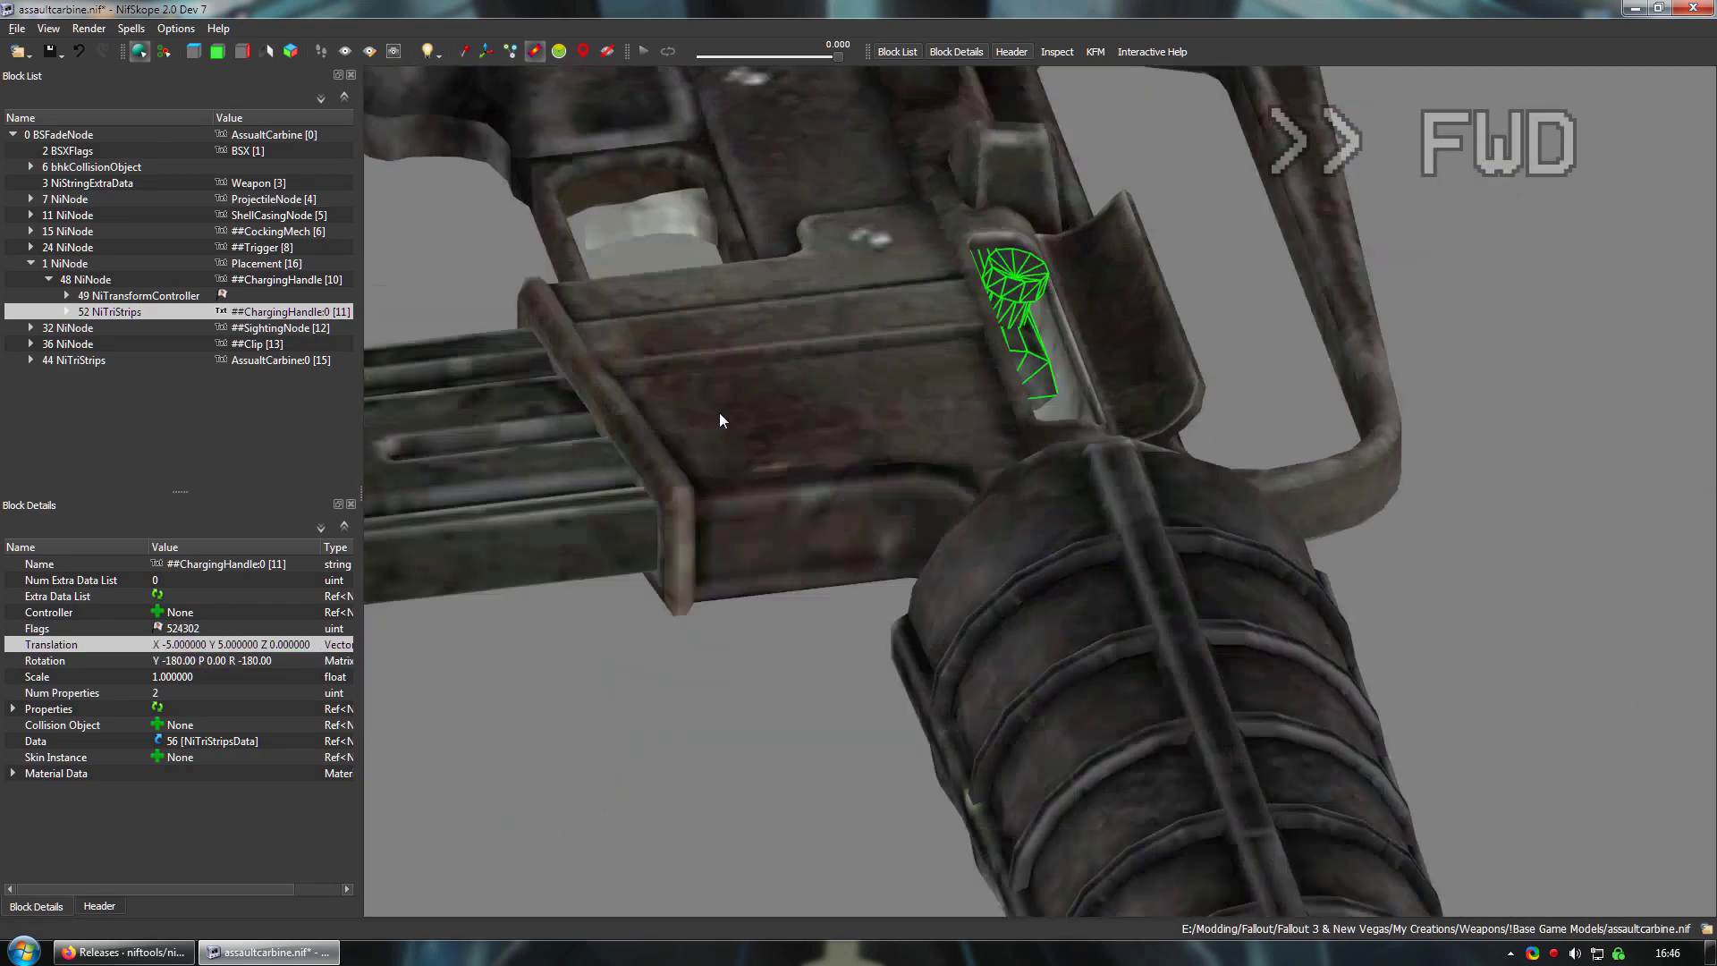
# Step: Fine-tune the handle's position to X -4.5, Y 5.2, Z -0.5 inside the receiver slot
pyautogui.doubleClick(176, 645)
pyautogui.write('-4.5')
pyautogui.press('Return')
pyautogui.moveTo(500, 393); pyautogui.dragTo(572, 500)
pyautogui.doubleClick(176, 645)
pyautogui.click(295, 645)
pyautogui.write('-0.5')
pyautogui.press('Return')
pyautogui.doubleClick(234, 644)
pyautogui.write('5.2')
pyautogui.press('Return')
pyautogui.moveTo(805, 537); pyautogui.dragTo(915, 486)
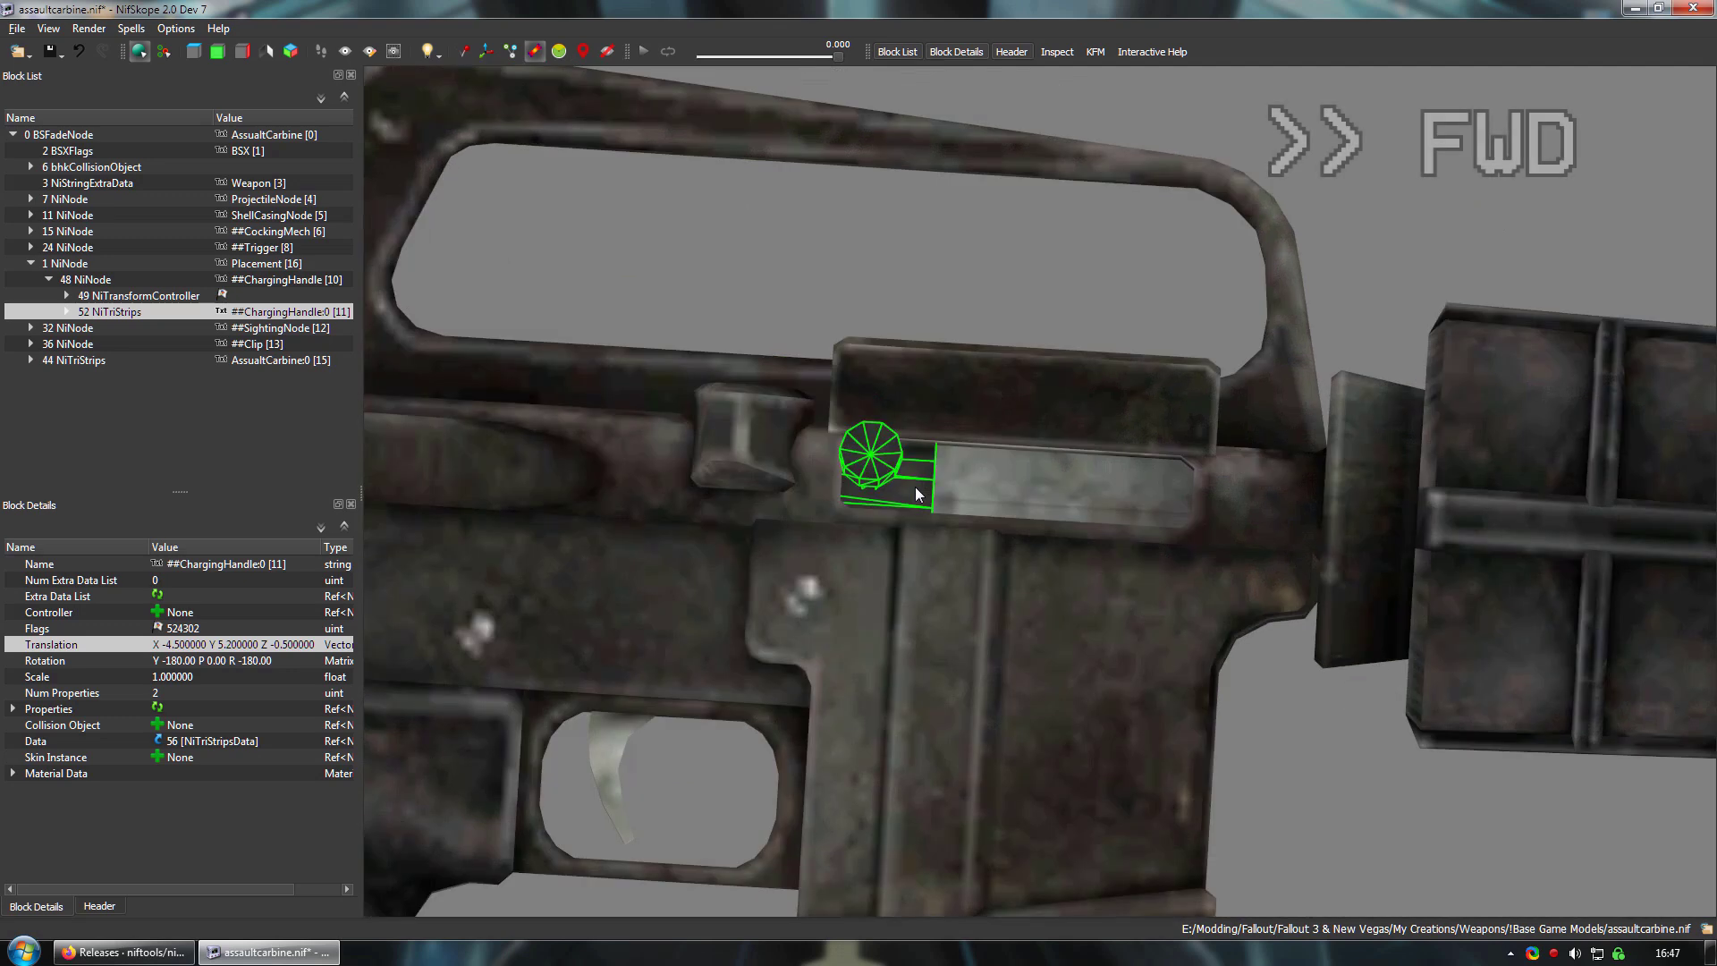